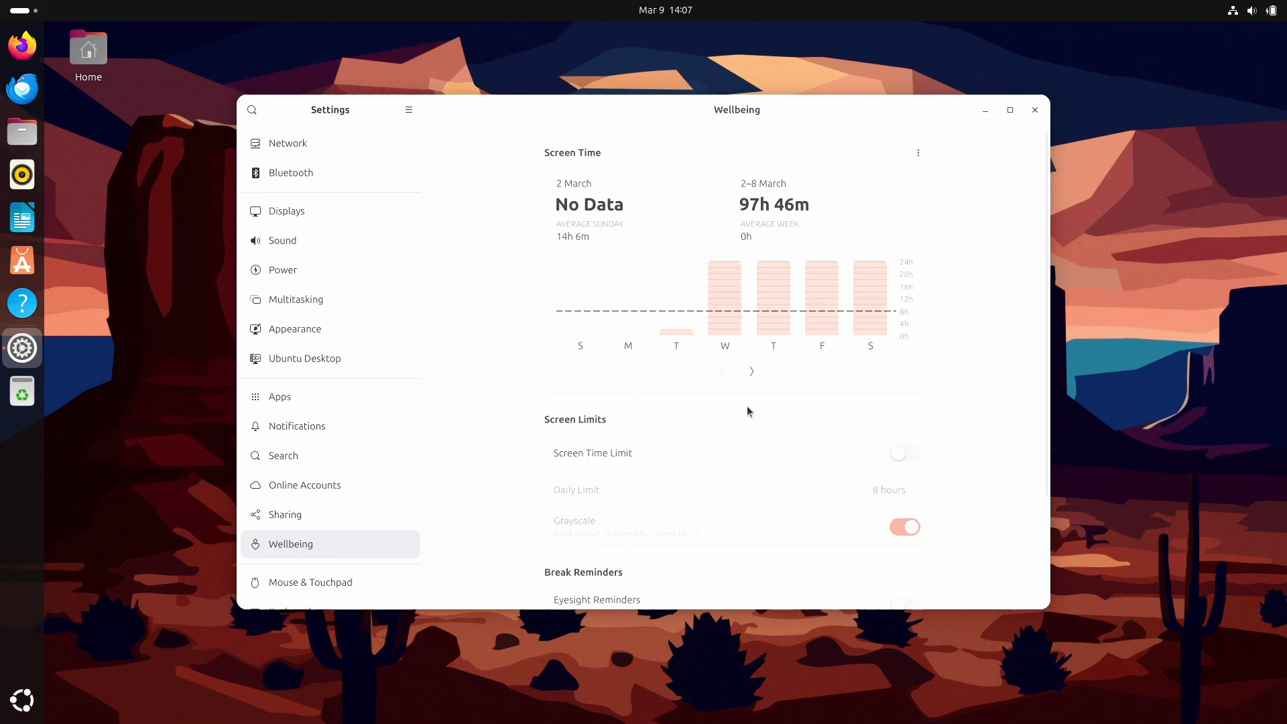
# Move the screen time chart from 2–8 March to the current week, showing 14h 6m today.
pyautogui.click(751, 370)
pyautogui.click(730, 373)
pyautogui.click(752, 372)
pyautogui.click(721, 372)
pyautogui.scroll(-3, 950, 387)
pyautogui.scroll(3, 950, 387)
pyautogui.scroll(-3, 950, 386)
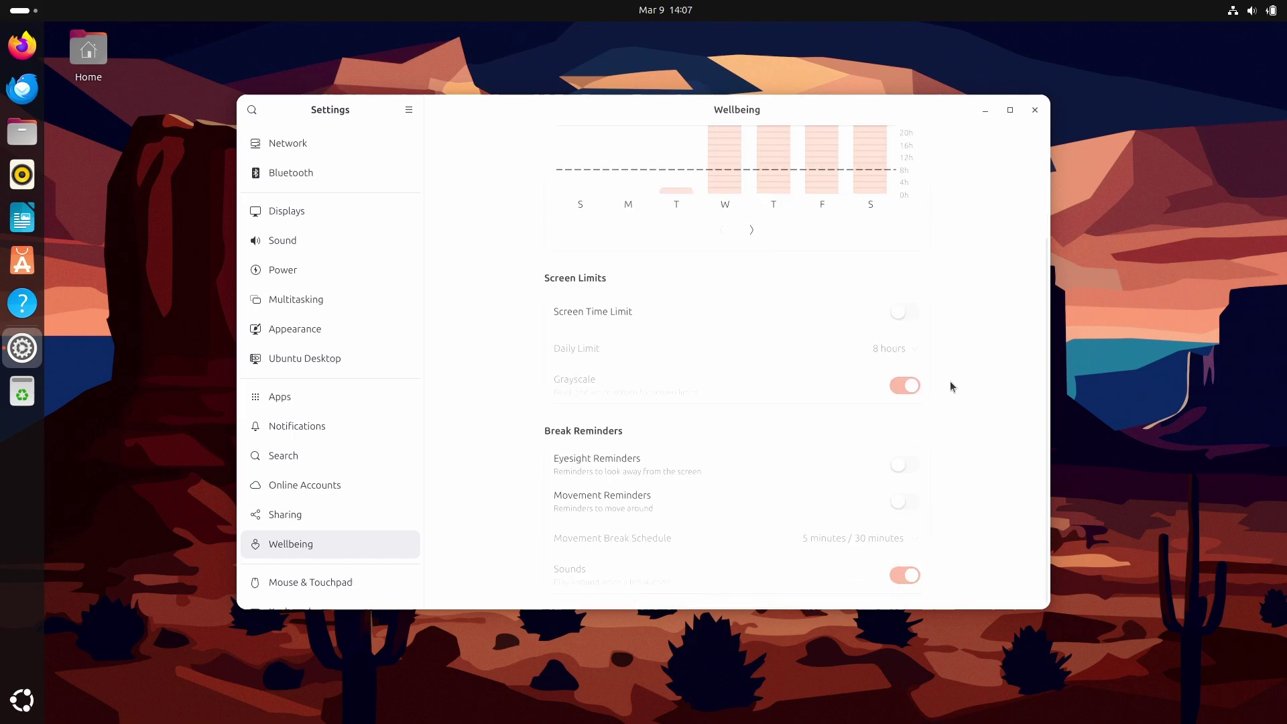
pyautogui.scroll(3, 951, 386)
pyautogui.click(752, 372)
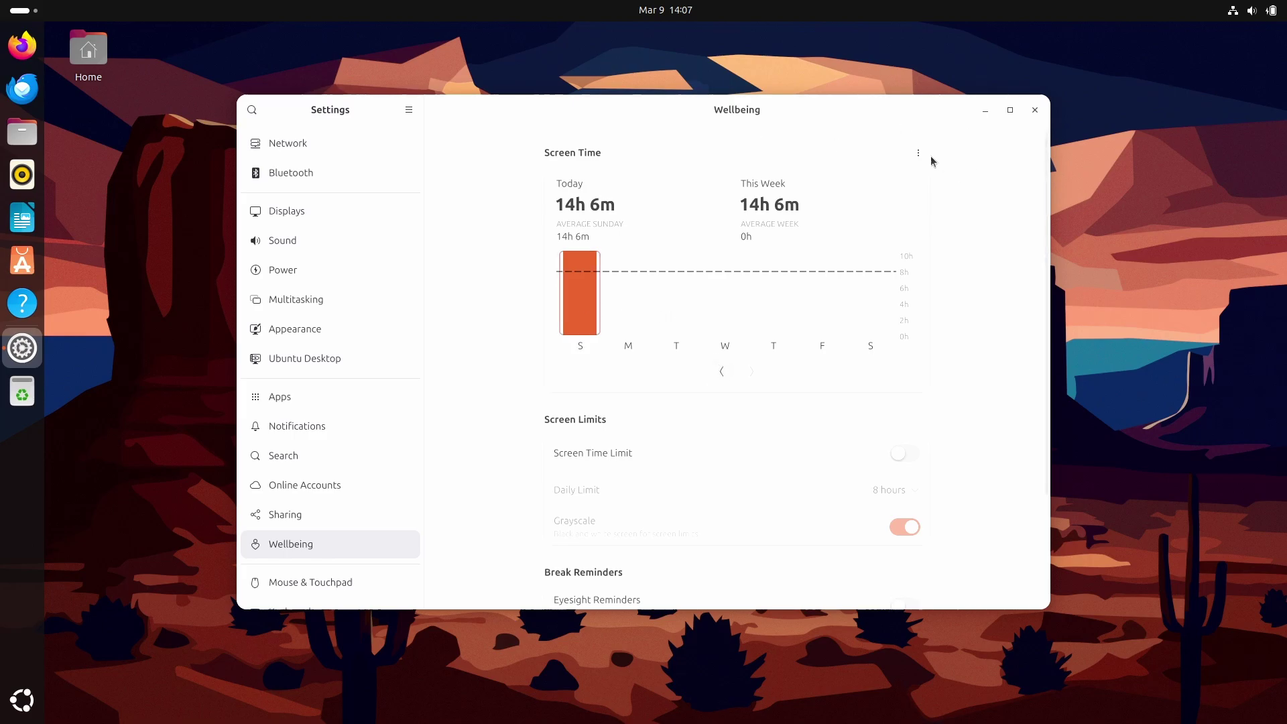
# Turn screen time recording off and back on from the options menu, leaving it enabled.
pyautogui.click(922, 153)
pyautogui.click(922, 153)
pyautogui.scroll(-4, 939, 327)
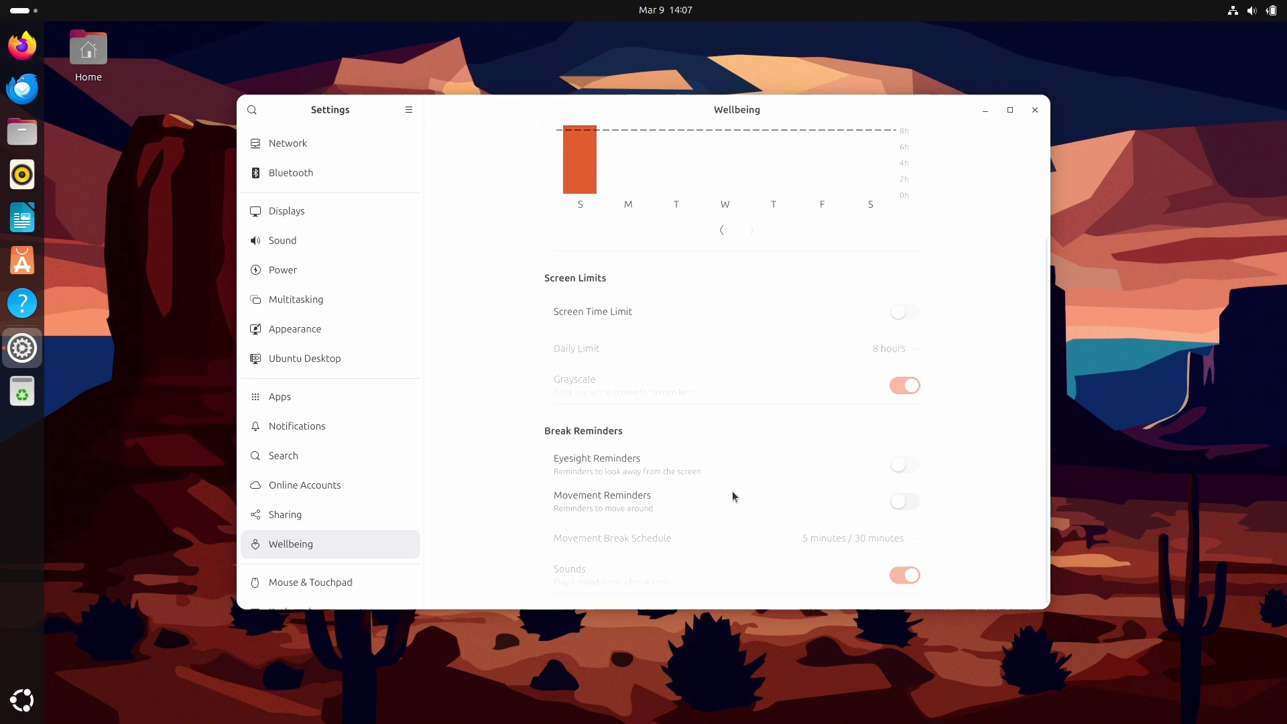
pyautogui.scroll(1, 733, 496)
pyautogui.scroll(2, 732, 496)
pyautogui.click(918, 153)
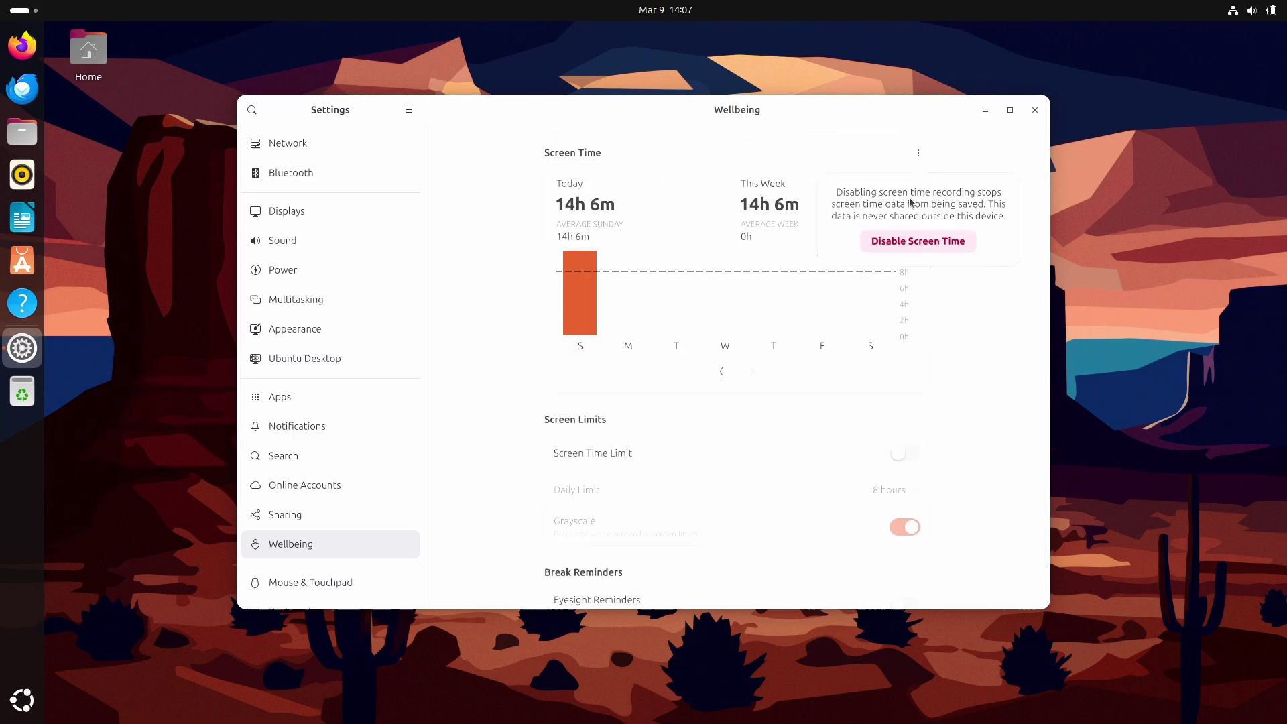
pyautogui.click(884, 248)
pyautogui.click(779, 326)
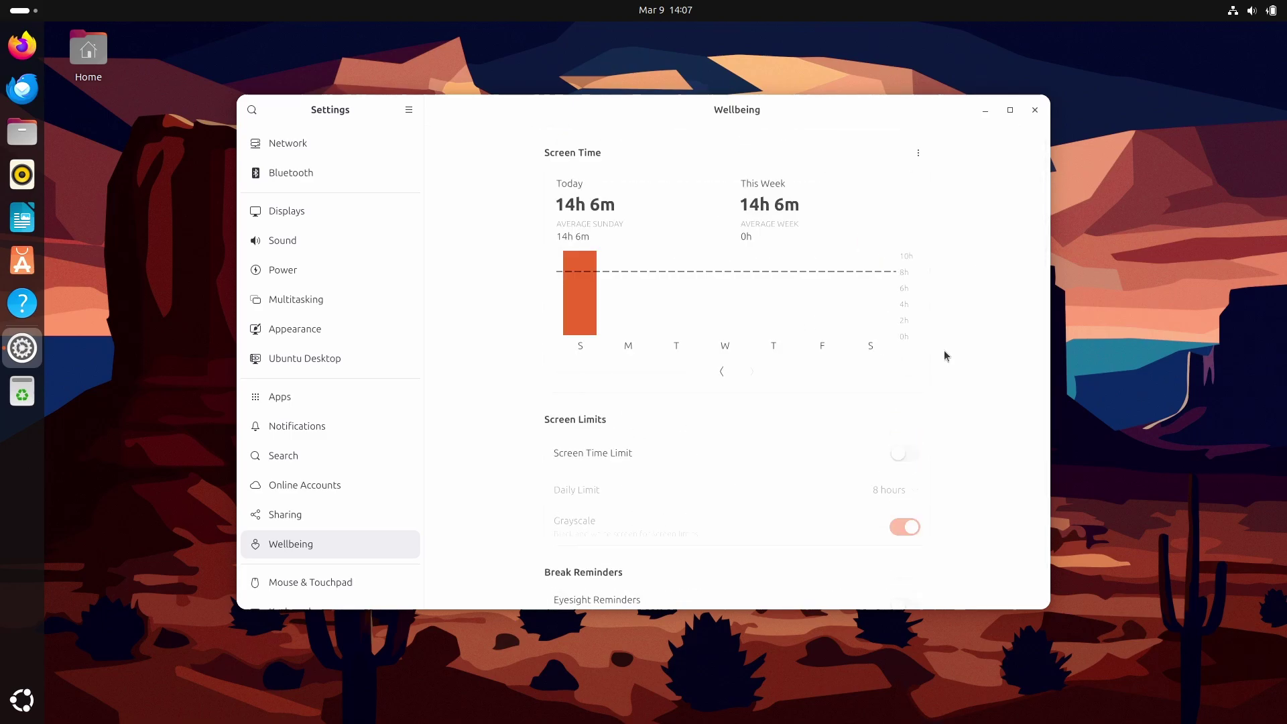
pyautogui.click(919, 152)
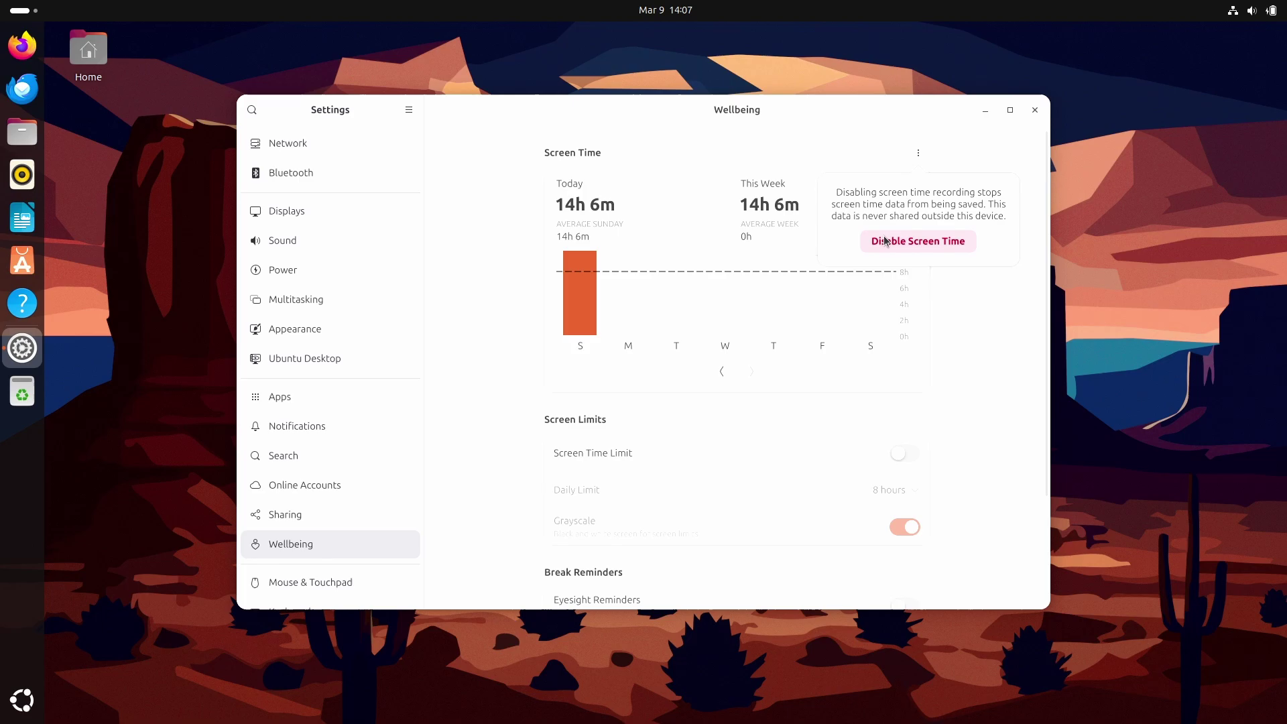
pyautogui.click(942, 158)
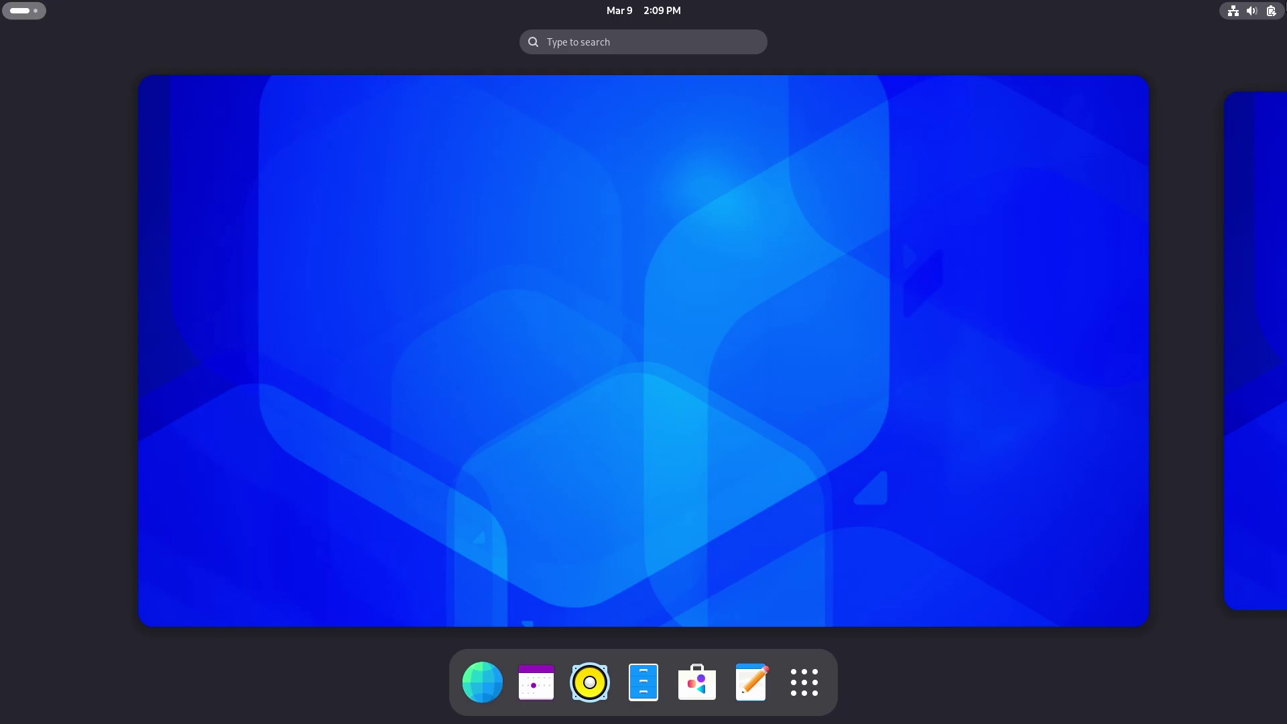
# Open Settings from the system menu and go to System > About.
pyautogui.click(1250, 10)
pyautogui.click(1189, 50)
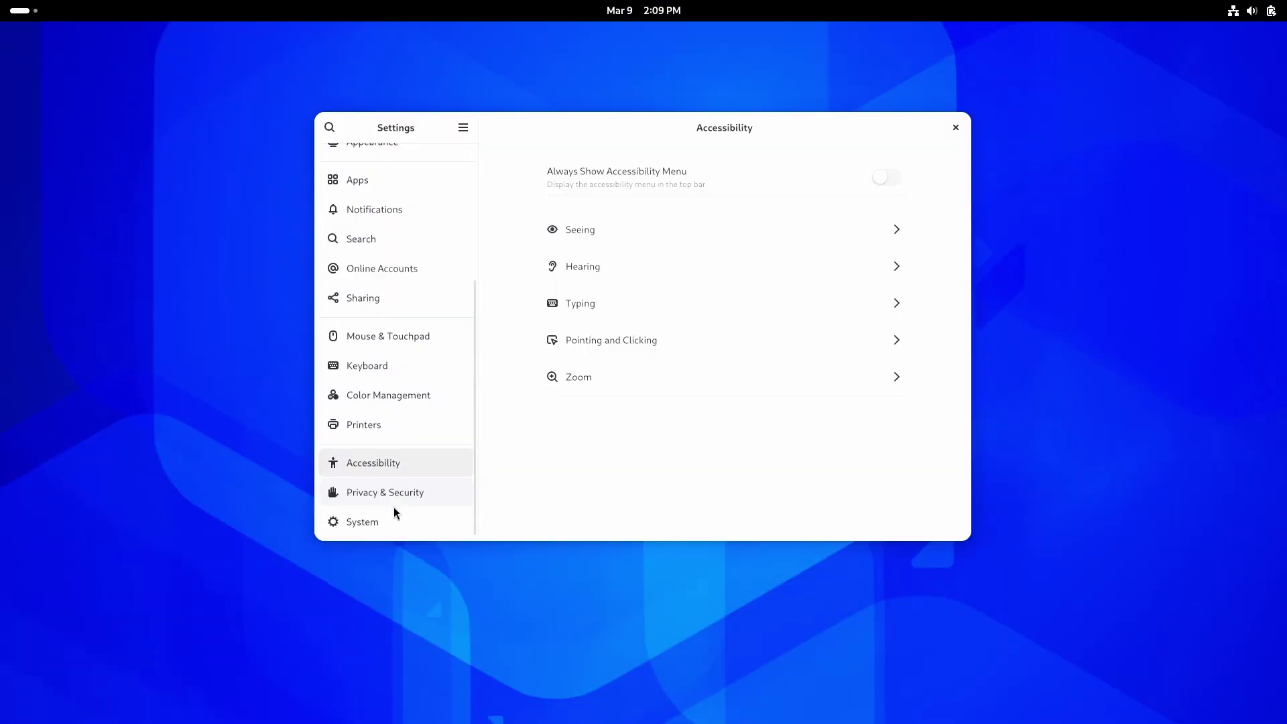
pyautogui.click(394, 507)
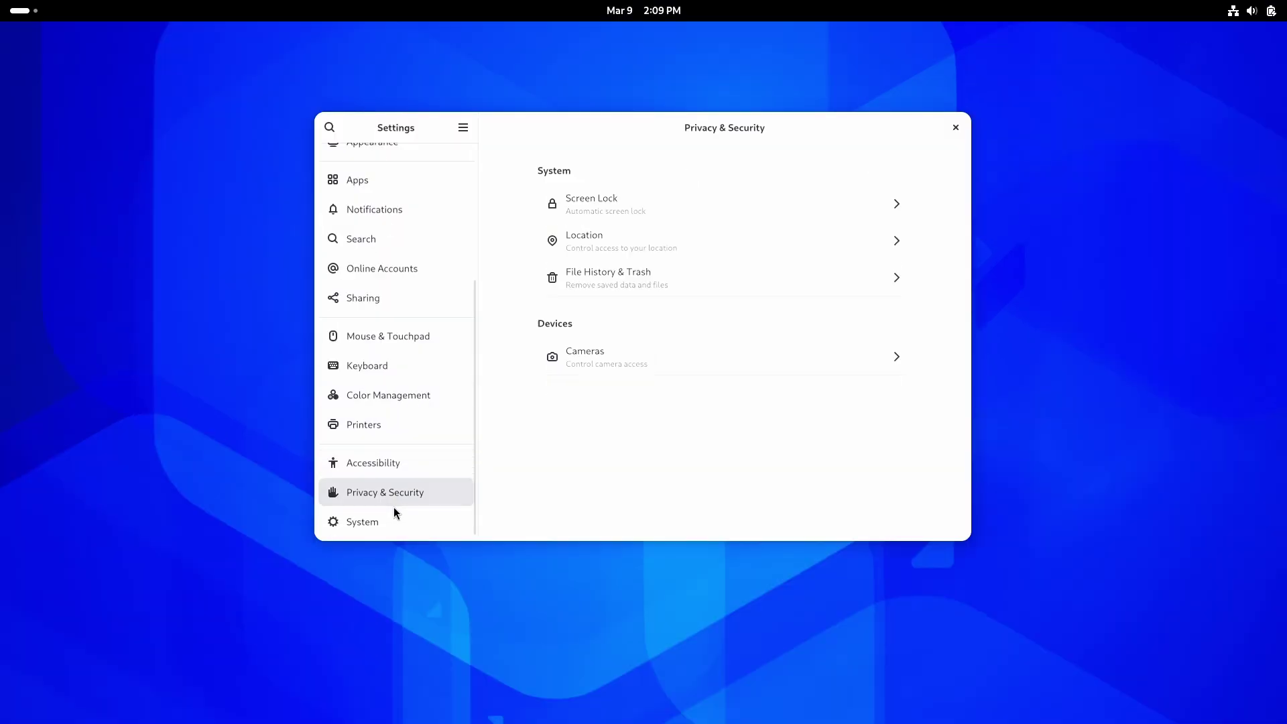
pyautogui.click(382, 521)
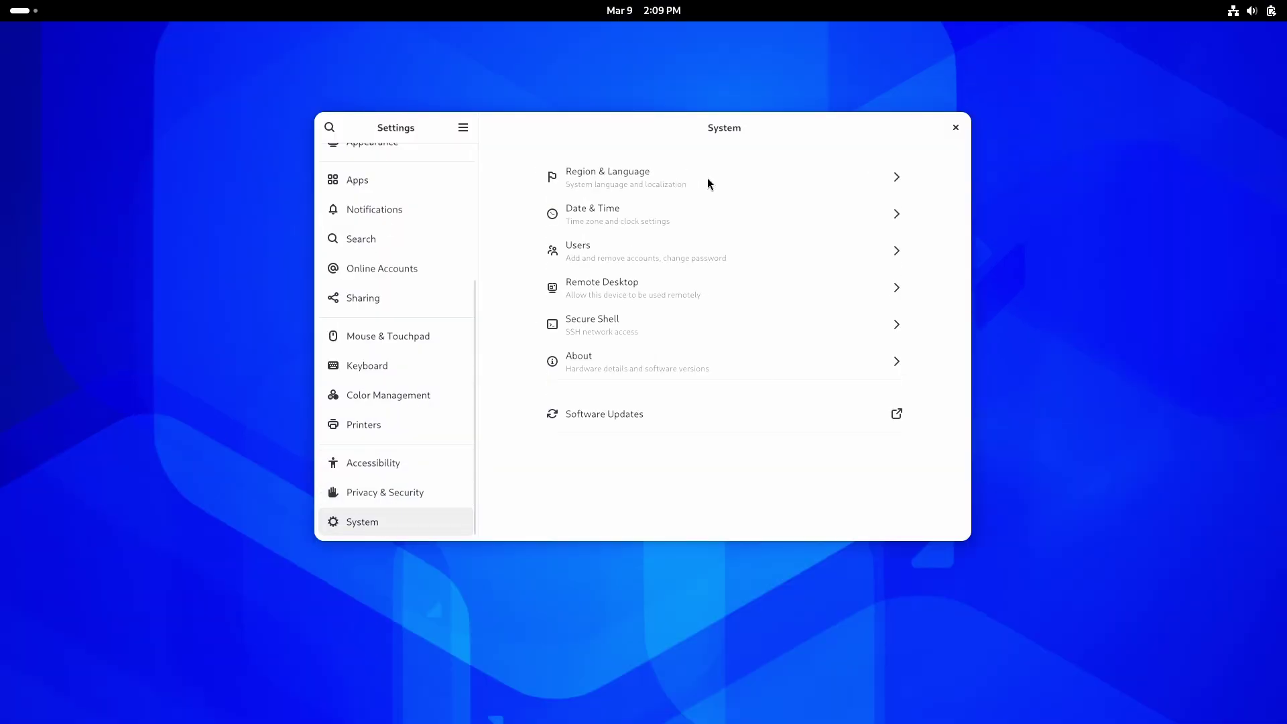
pyautogui.click(745, 357)
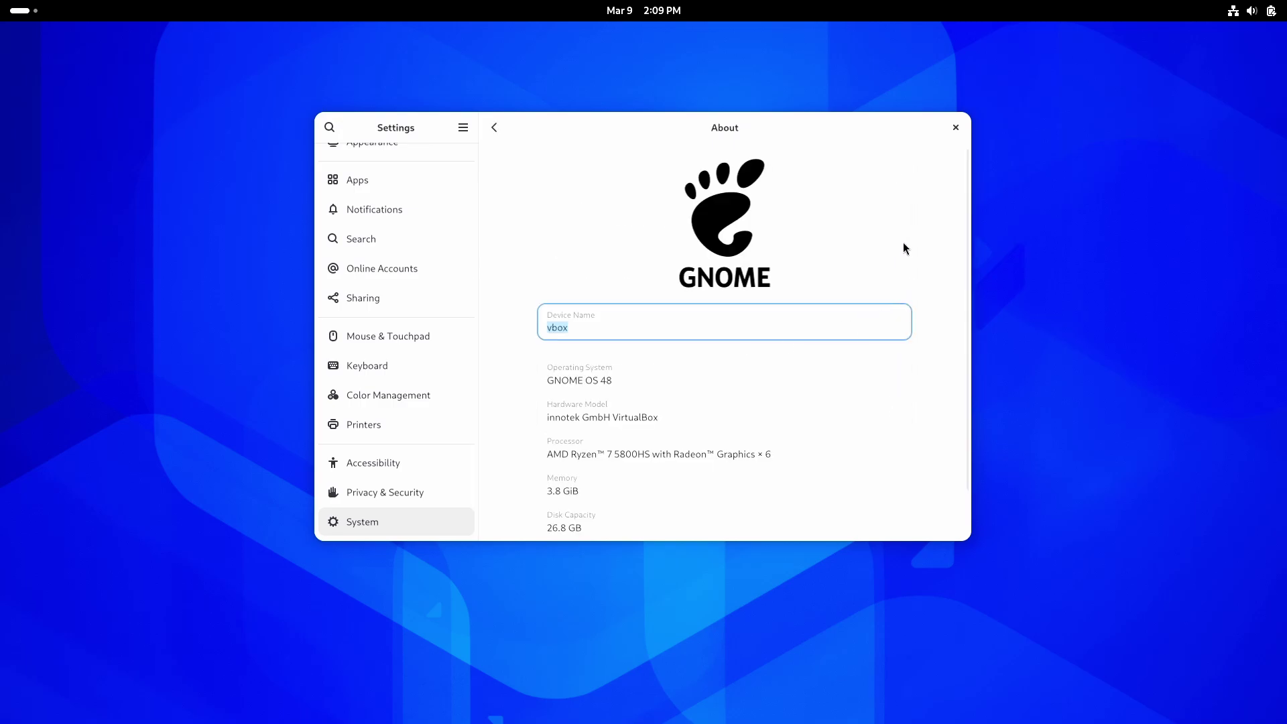
# Review the device details, including GNOME OS 48, then bring up the full app grid.
pyautogui.click(866, 326)
pyautogui.click(20, 10)
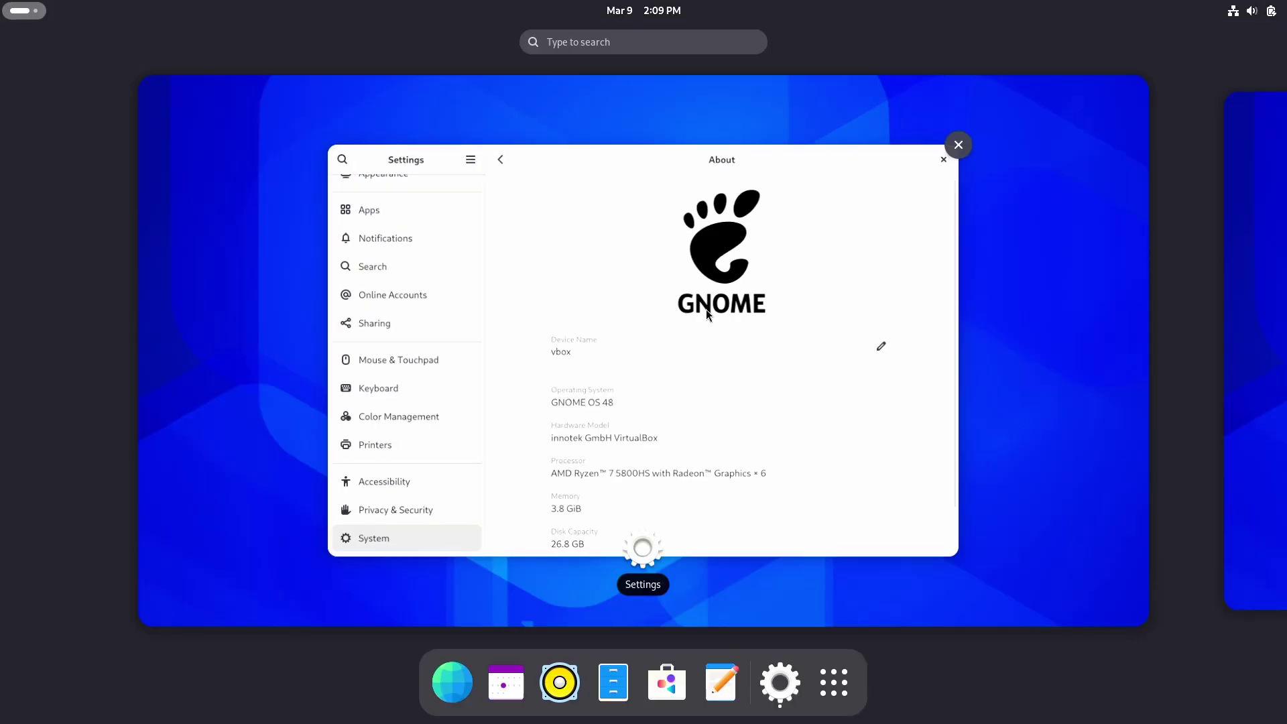
pyautogui.click(706, 308)
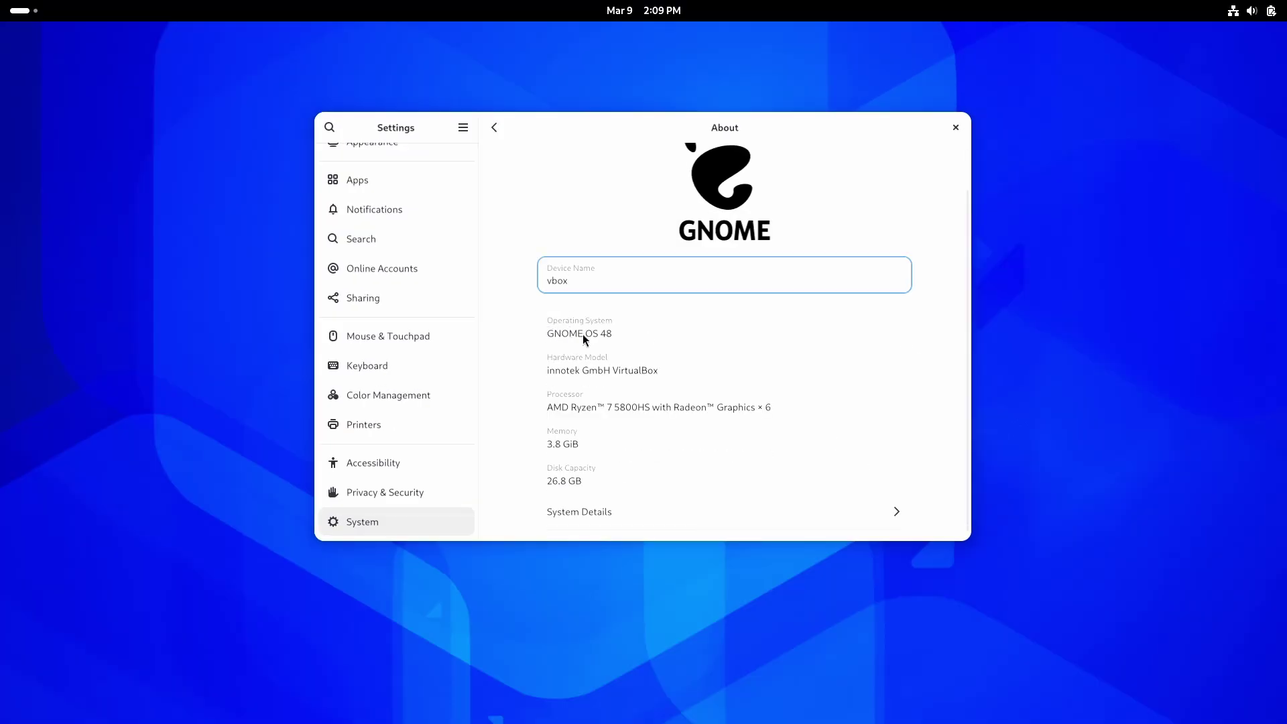
pyautogui.click(585, 335)
pyautogui.doubleClick(589, 333)
pyautogui.click(643, 332)
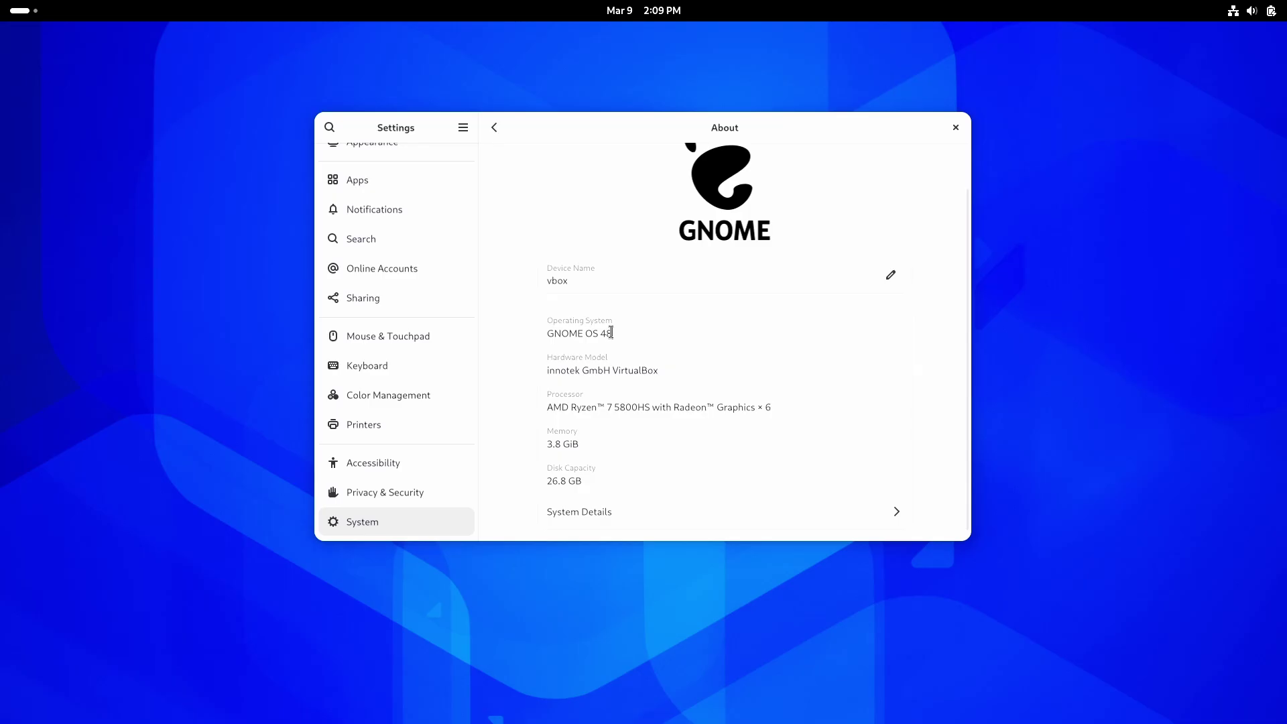
pyautogui.press('super')
pyautogui.click(804, 678)
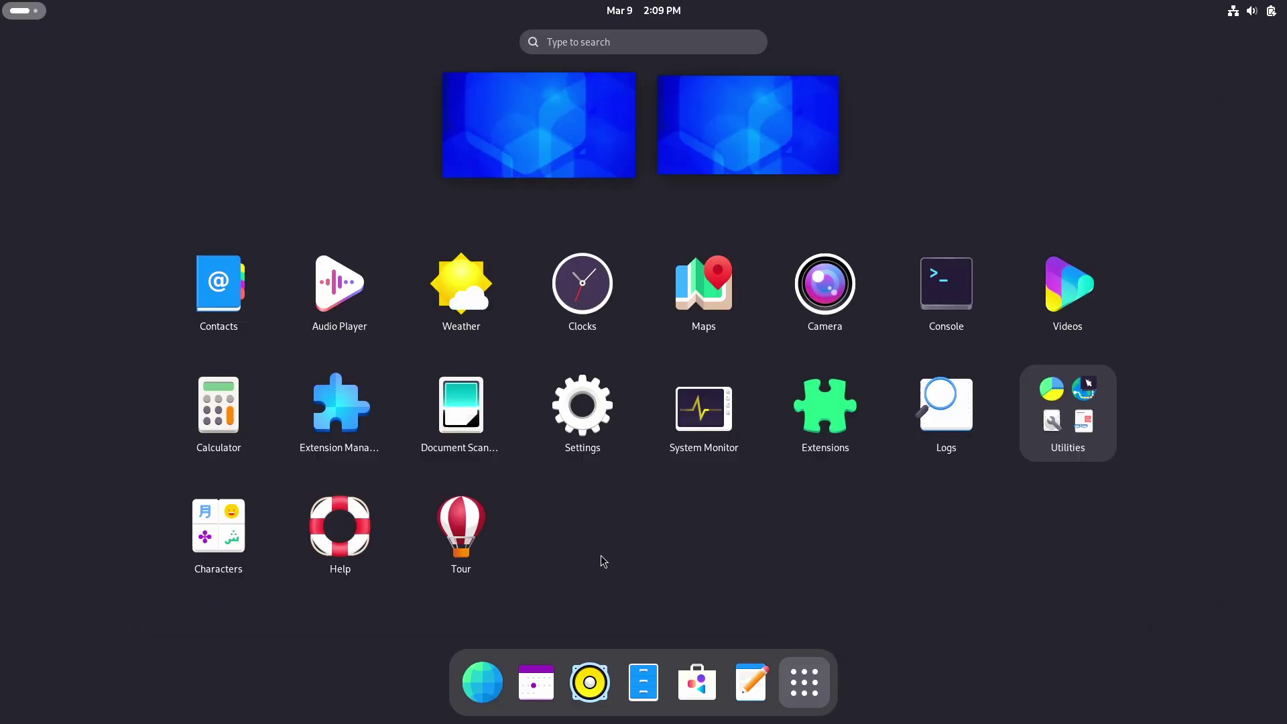
# Launch Audio Player and move its empty window to the screen centre.
pyautogui.click(353, 314)
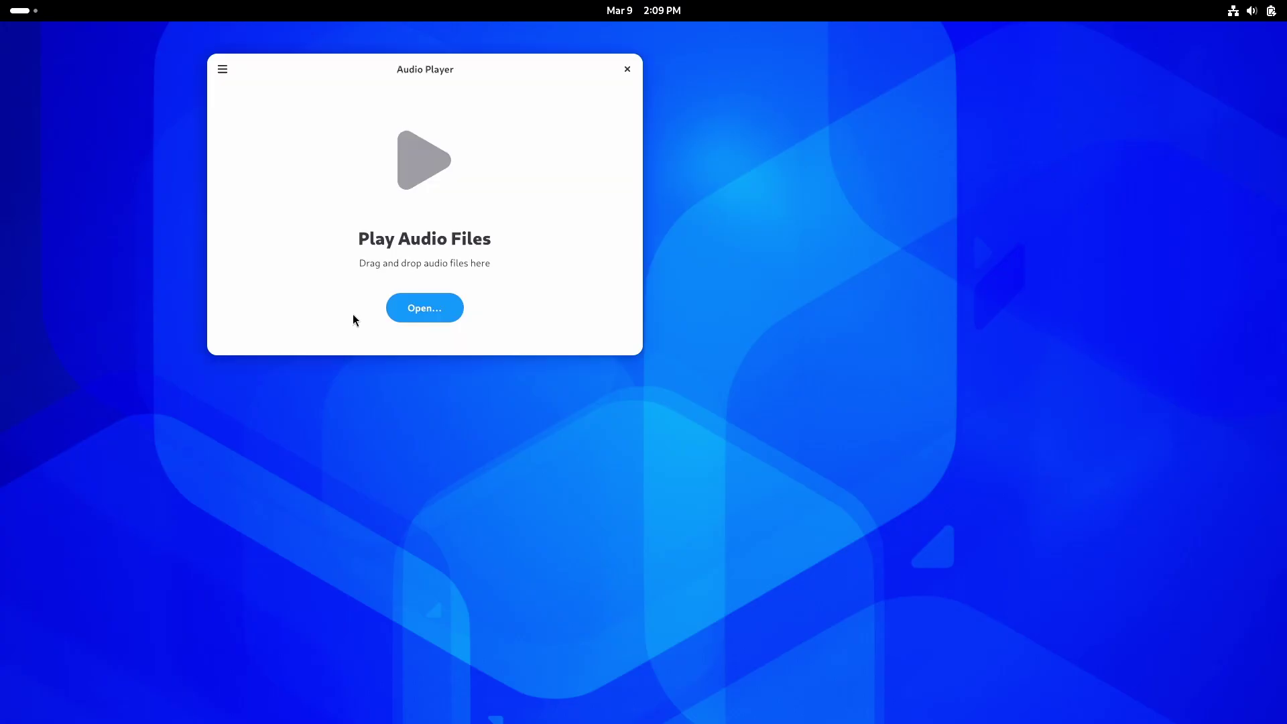
pyautogui.moveTo(465, 69); pyautogui.dragTo(678, 188)
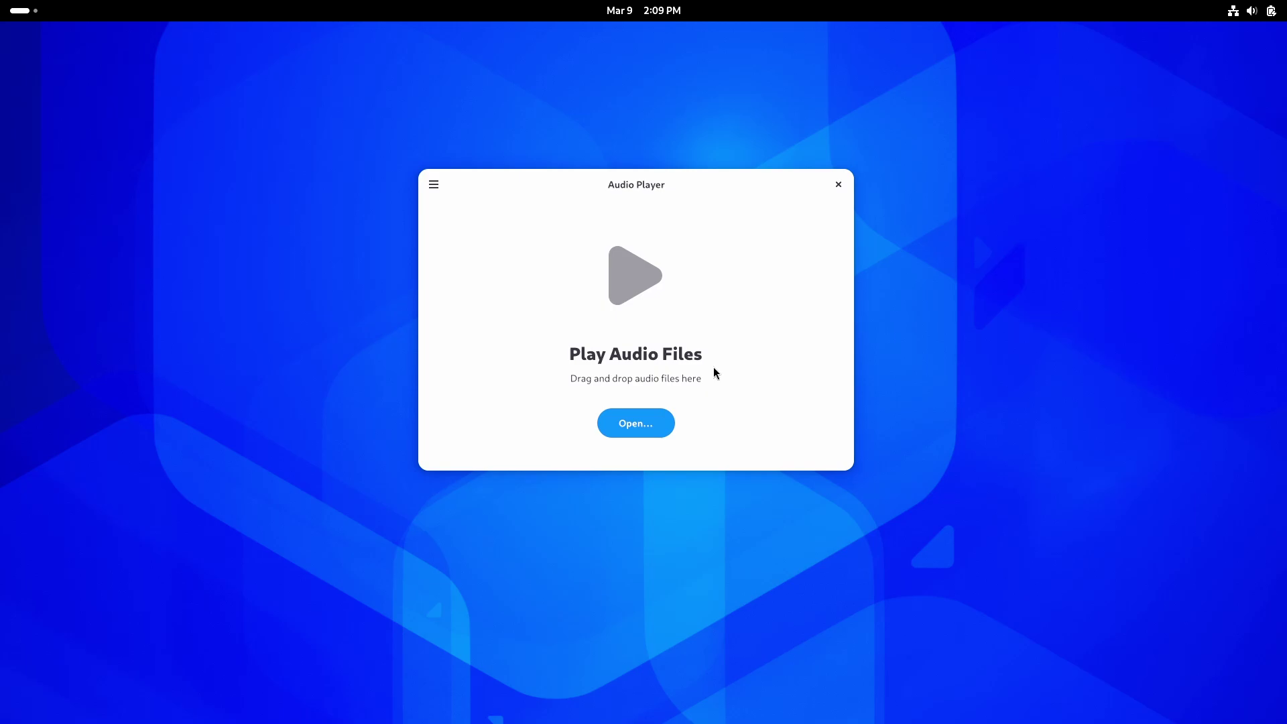
pyautogui.click(3, 9)
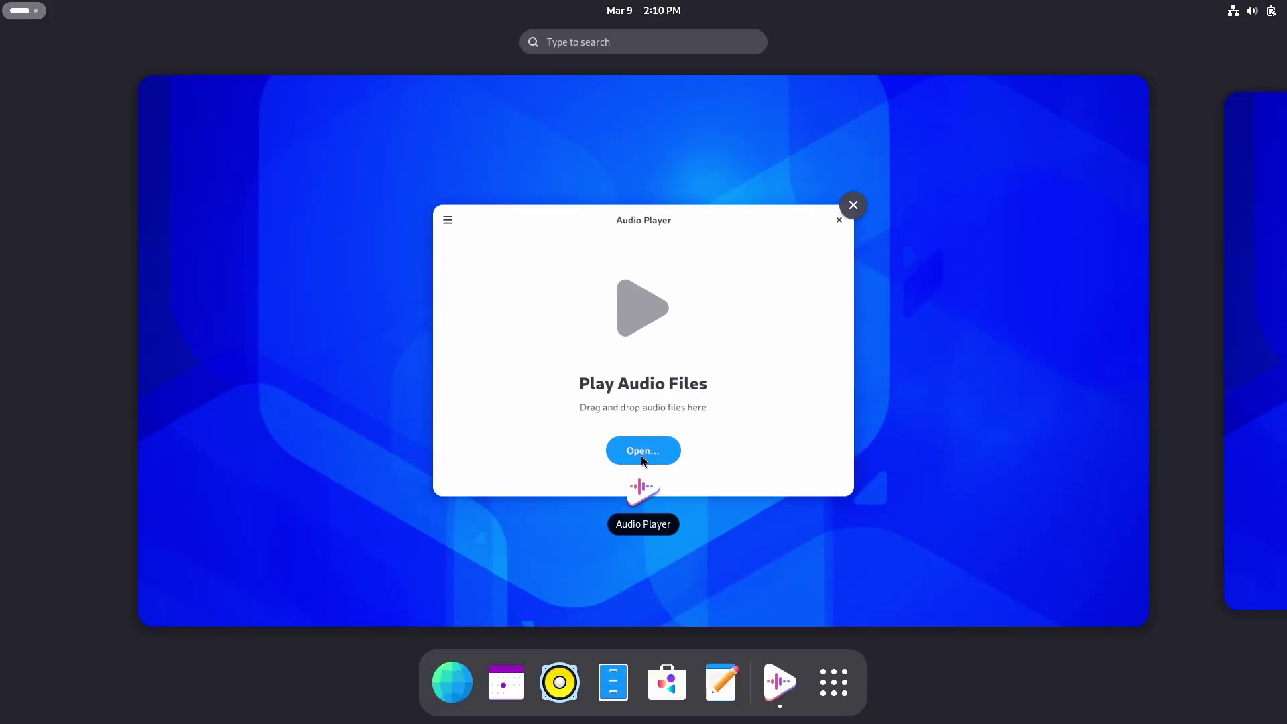
pyautogui.click(565, 410)
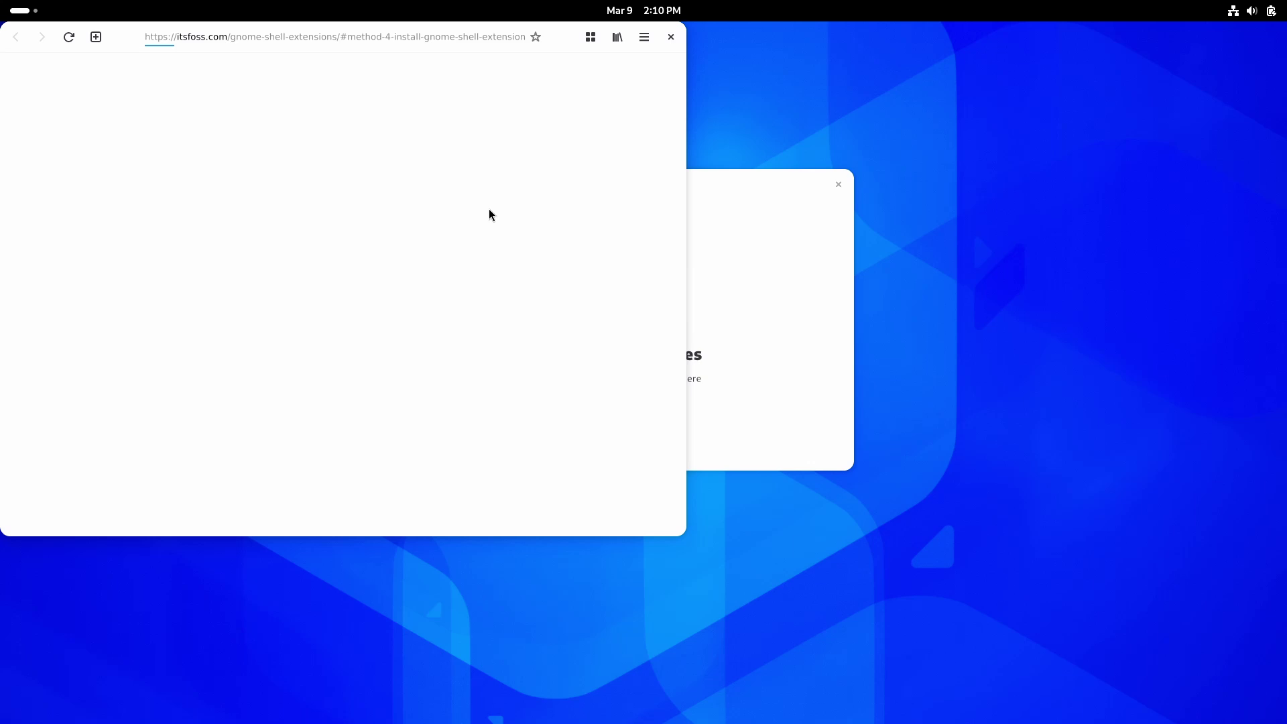
# Centre the browser window on screen the same way.
pyautogui.moveTo(115, 34); pyautogui.dragTo(460, 129)
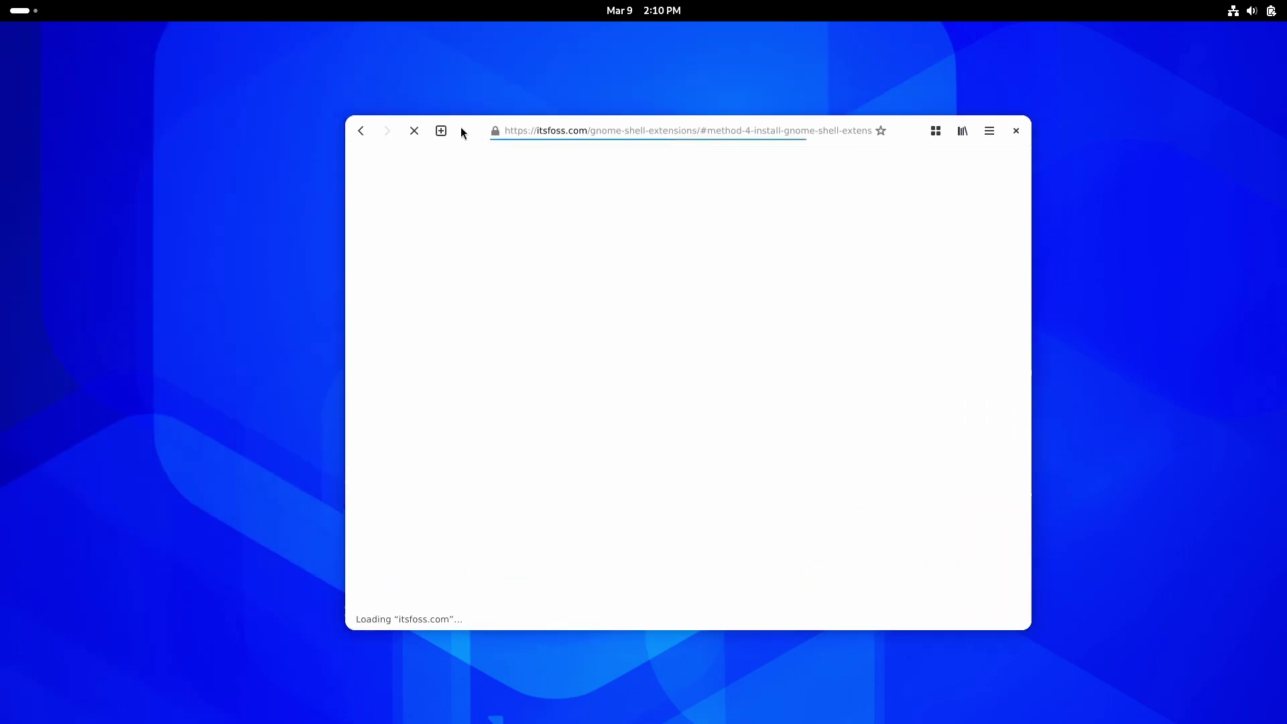
pyautogui.click(537, 131)
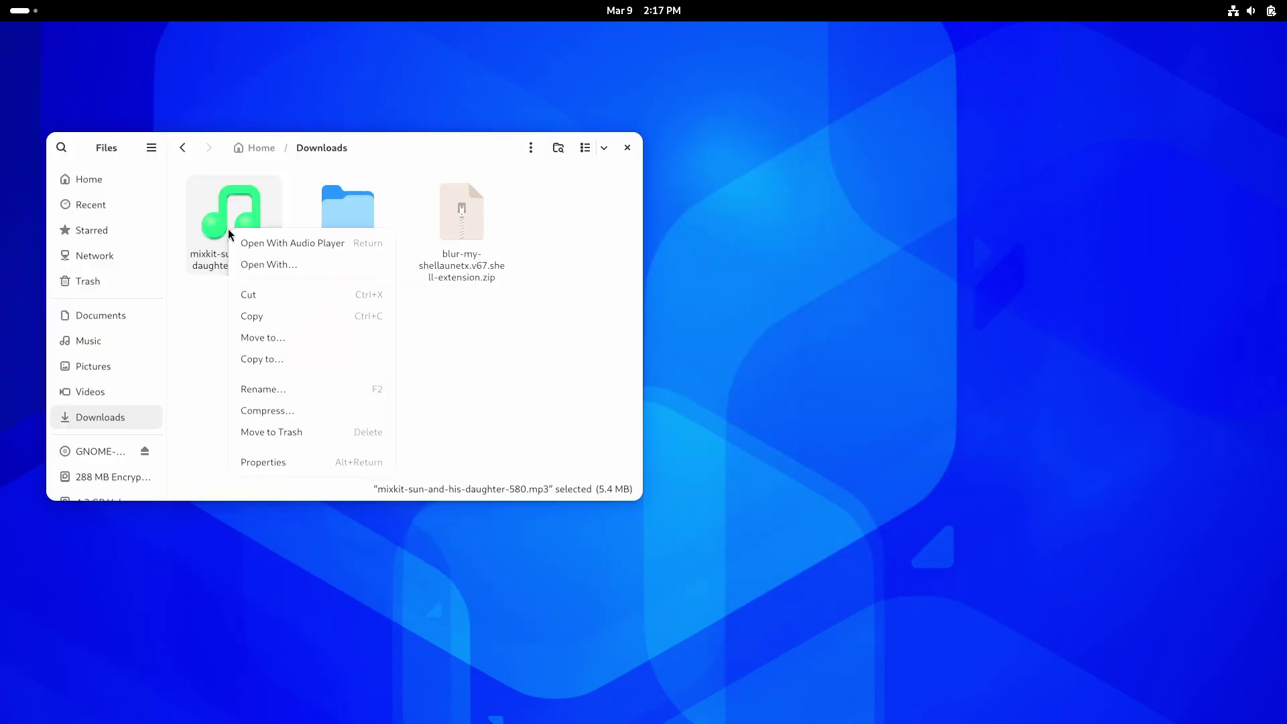
pyautogui.click(487, 365)
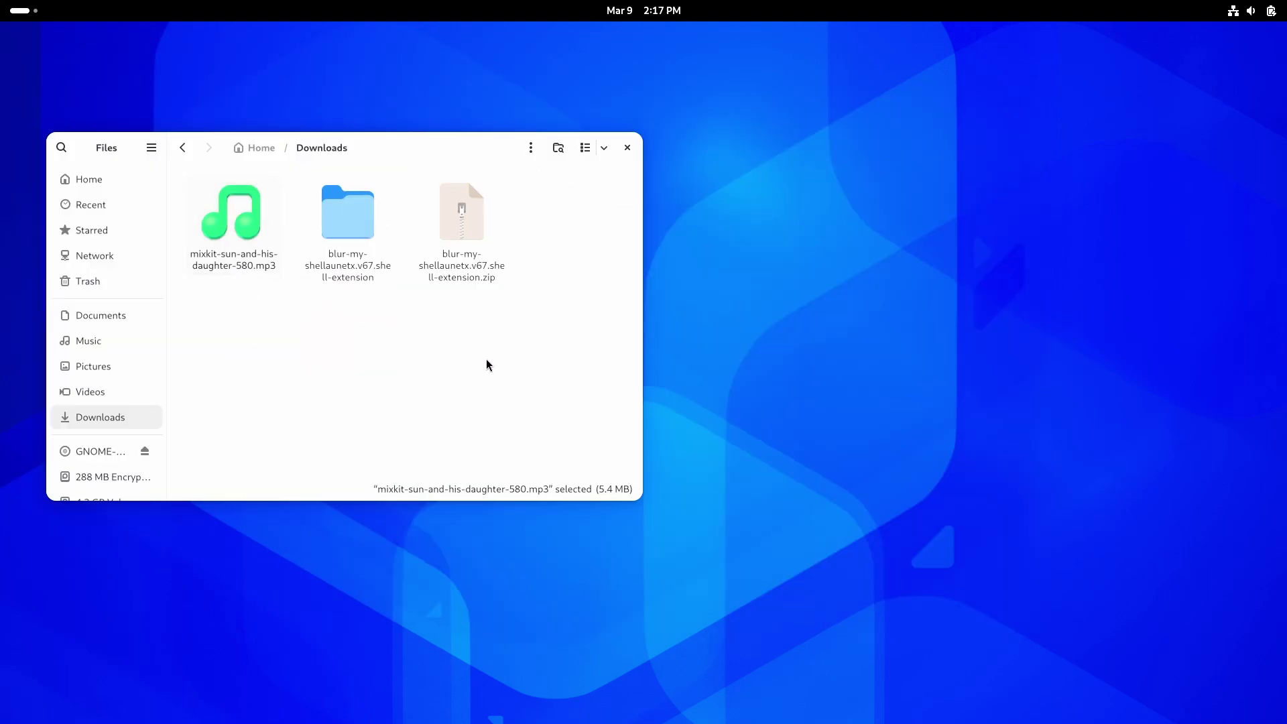
# Open mixkit-sun-and-his-daughter-580.mp3 in Audio Player from Files and centre the player window.
pyautogui.rightClick(228, 235)
pyautogui.click(238, 240)
pyautogui.click(627, 148)
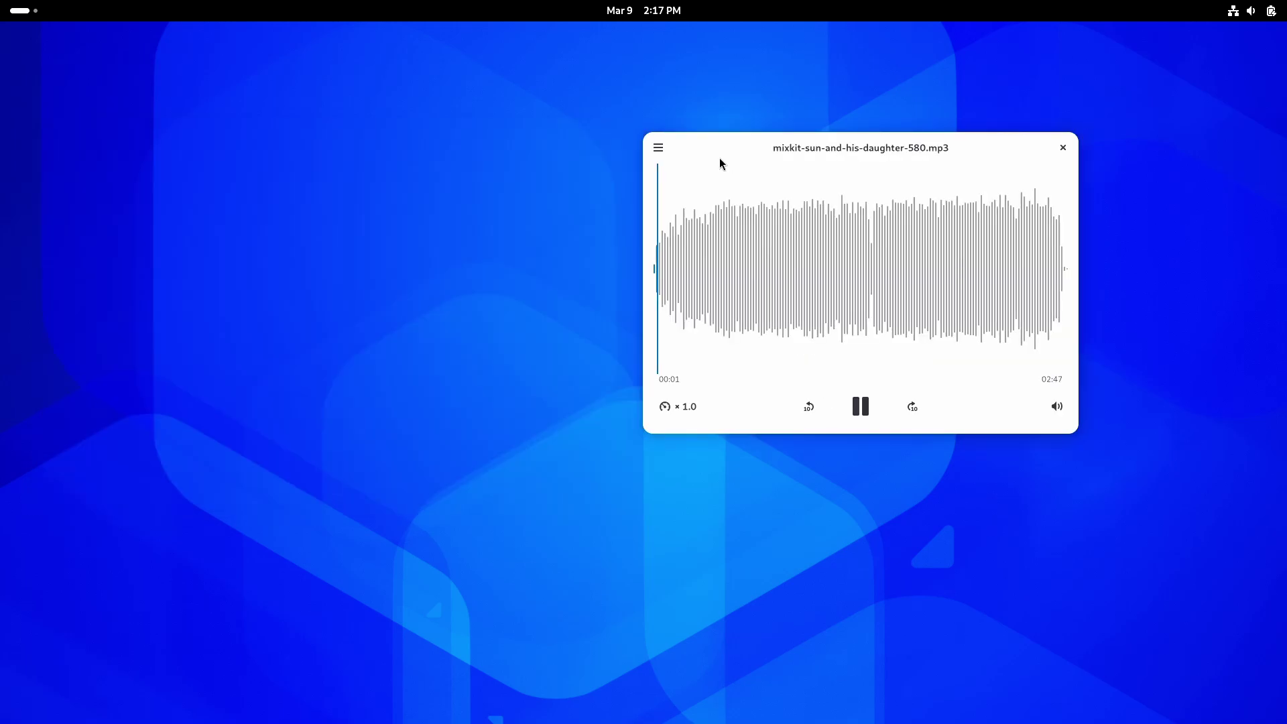
pyautogui.moveTo(742, 146); pyautogui.dragTo(532, 198)
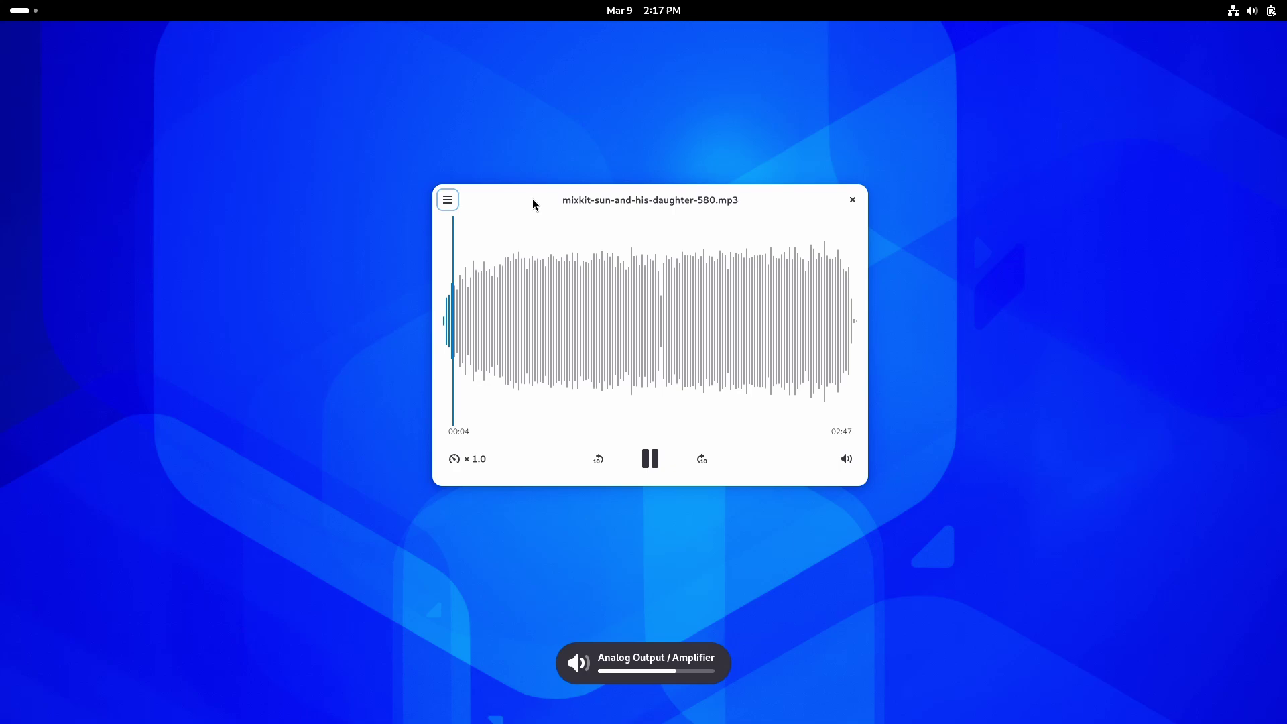
# Seek around the track, mute the player volume and set playback speed to ×2.4.
pyautogui.scroll(-3, 561, 337)
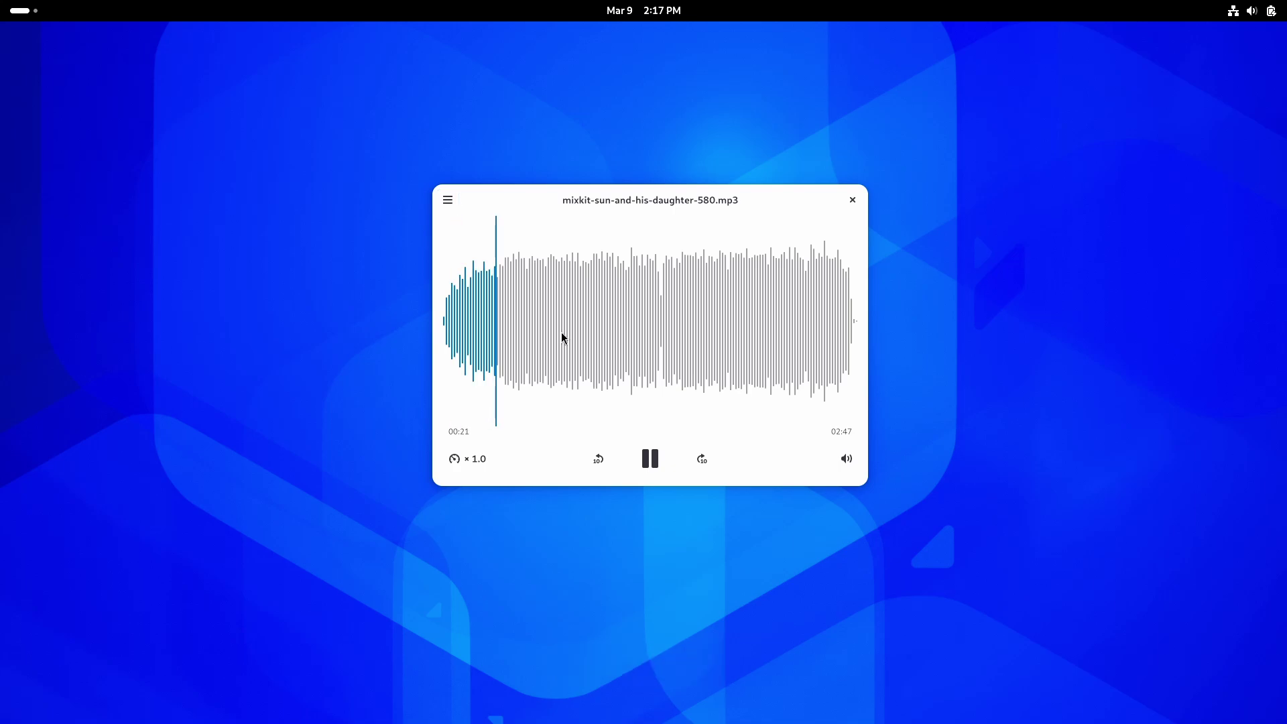
pyautogui.press('XF86AudioRaiseVolume')
pyautogui.click(629, 349)
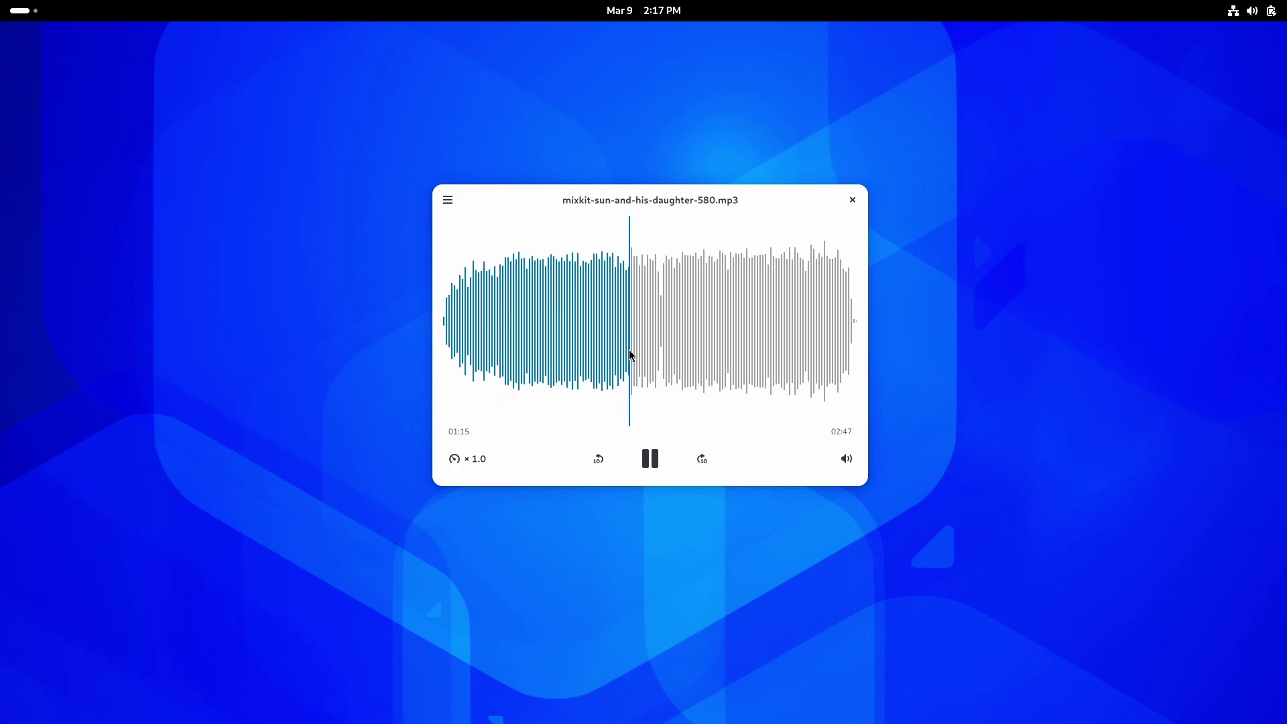
pyautogui.click(577, 336)
pyautogui.click(846, 458)
pyautogui.moveTo(851, 419); pyautogui.dragTo(766, 449)
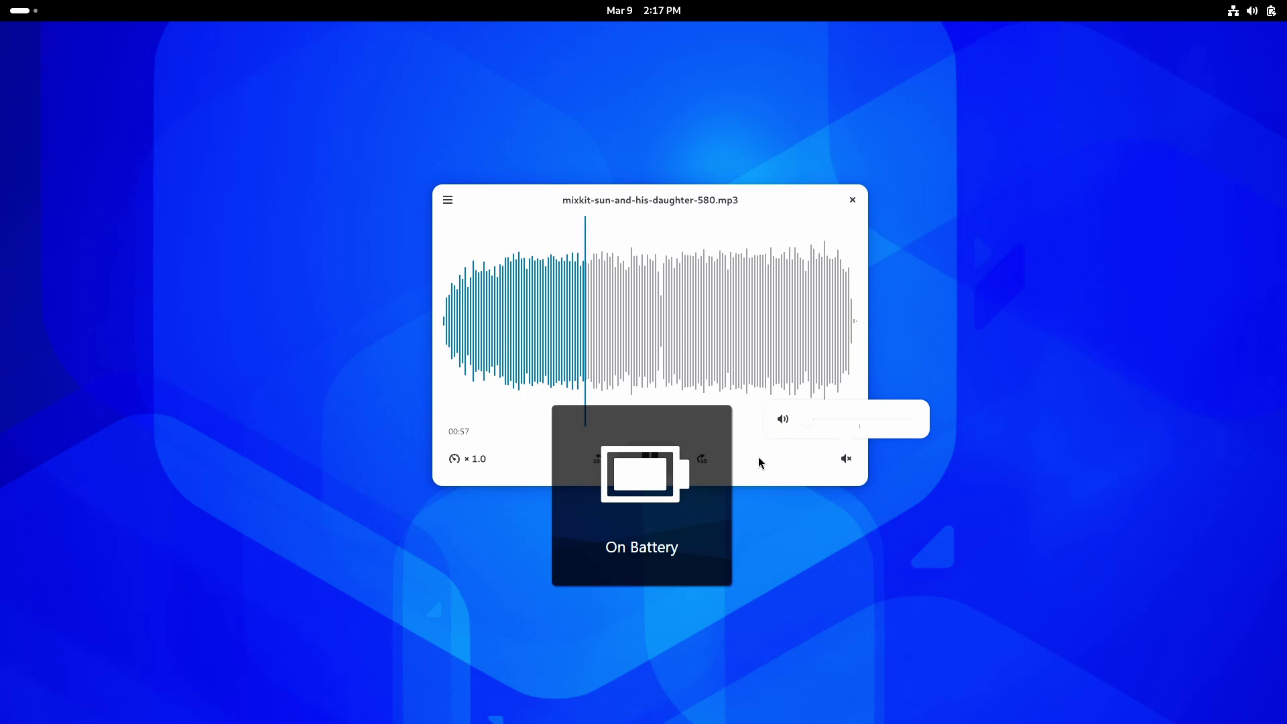
pyautogui.click(758, 456)
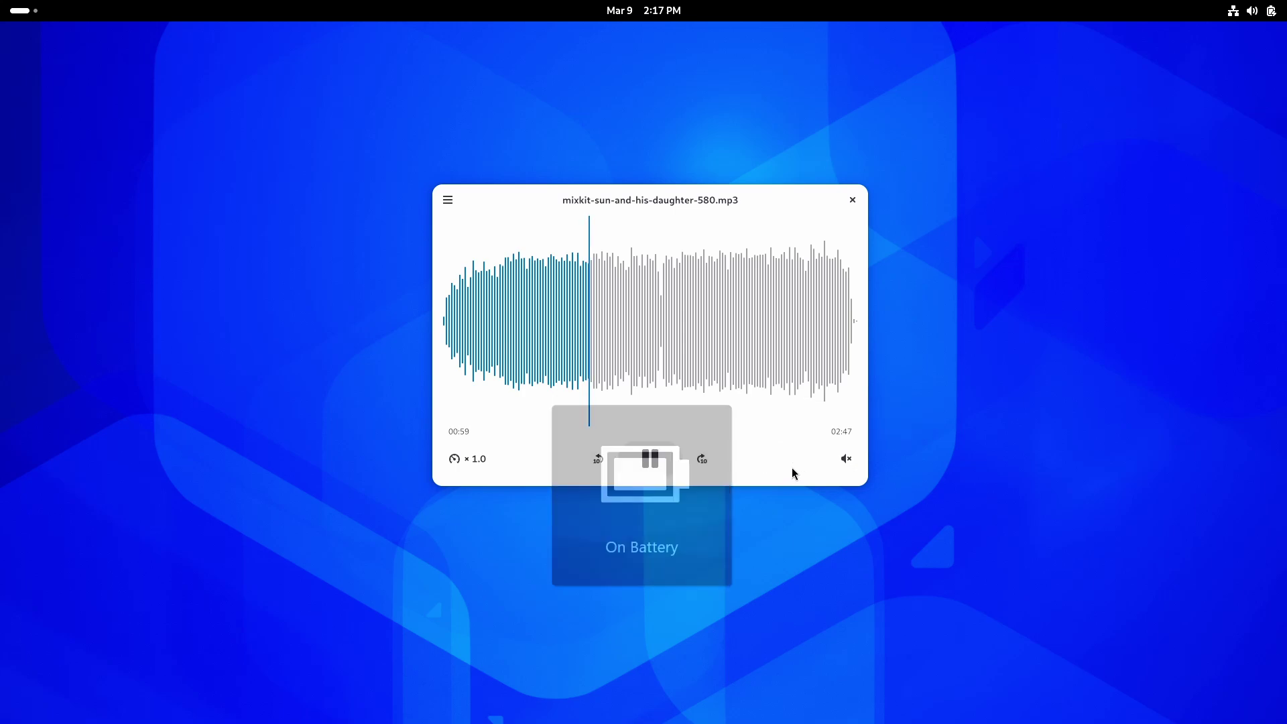
pyautogui.click(633, 385)
pyautogui.moveTo(635, 315); pyautogui.dragTo(534, 322)
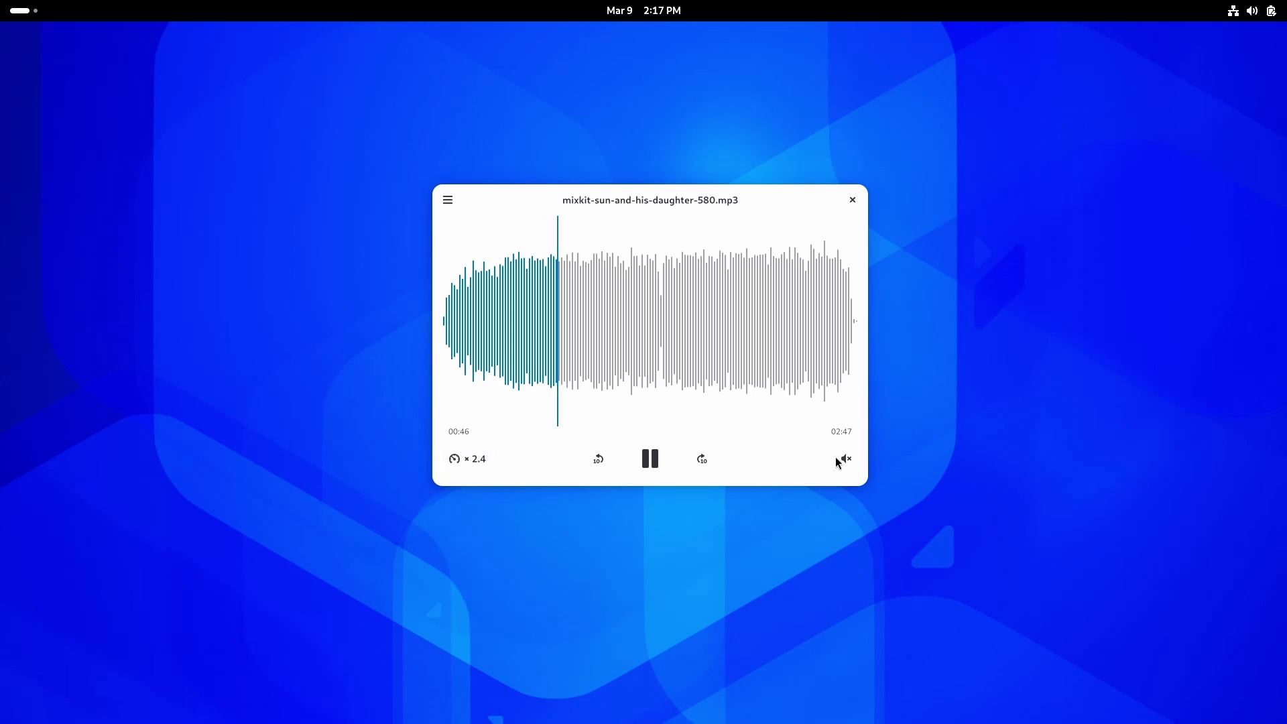
# View Audio Player's keyboard shortcuts from its main menu, then dismiss the overview.
pyautogui.click(447, 199)
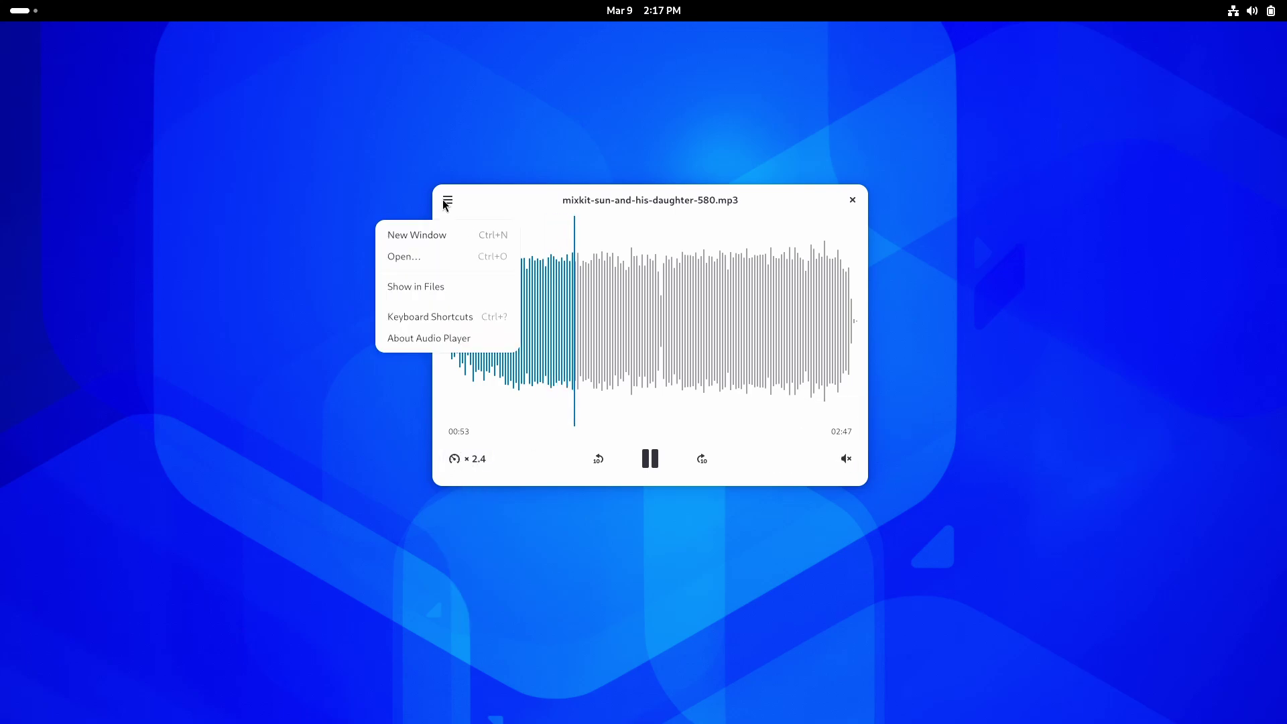
pyautogui.click(447, 200)
pyautogui.click(448, 199)
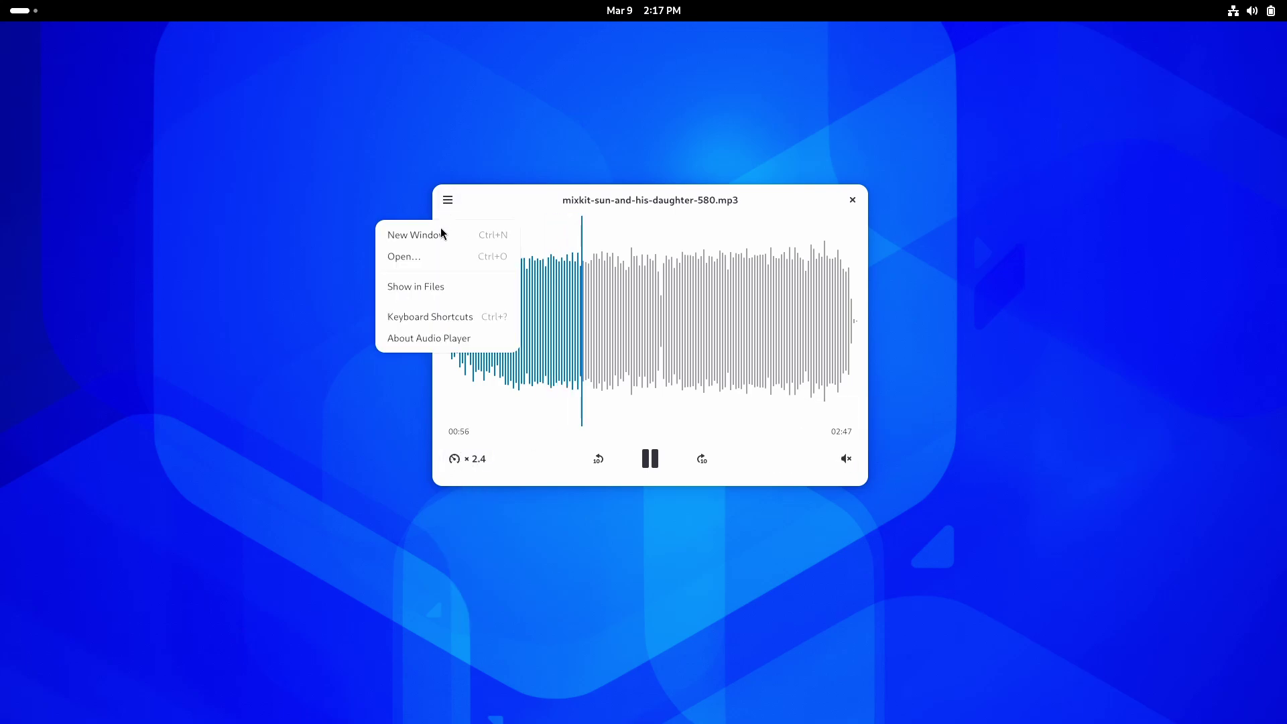
pyautogui.click(432, 318)
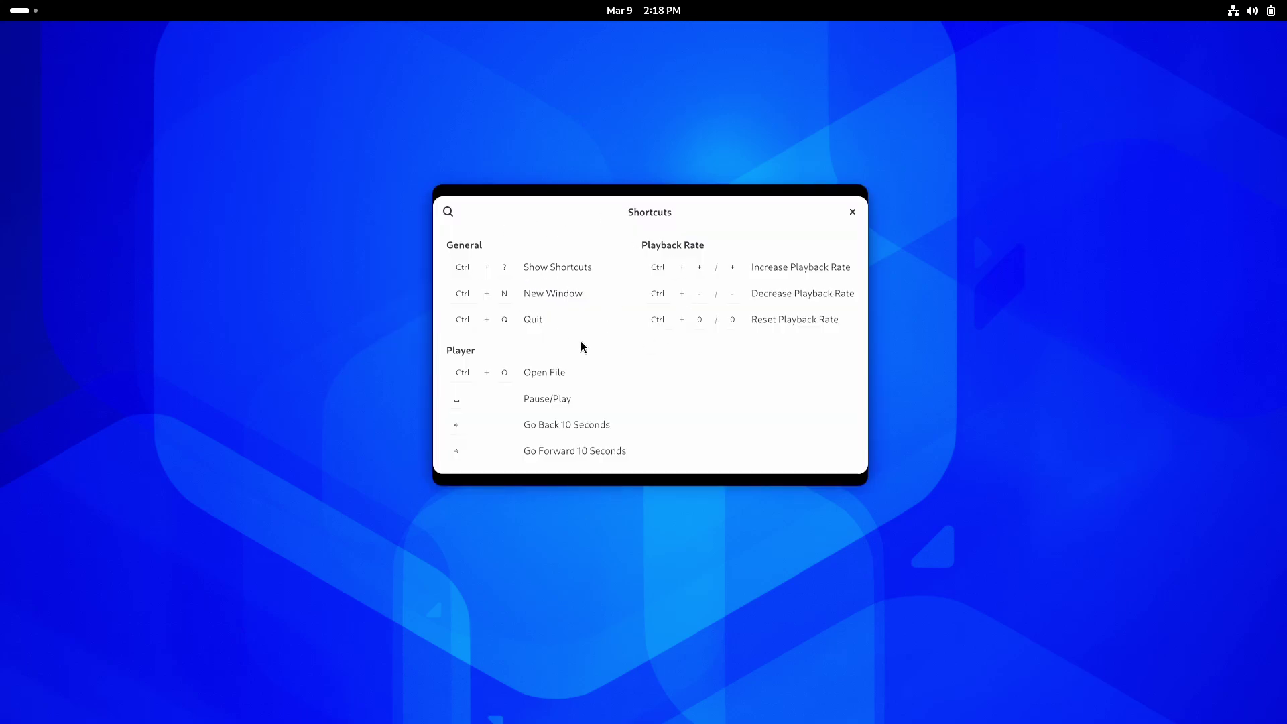
pyautogui.press('Escape')
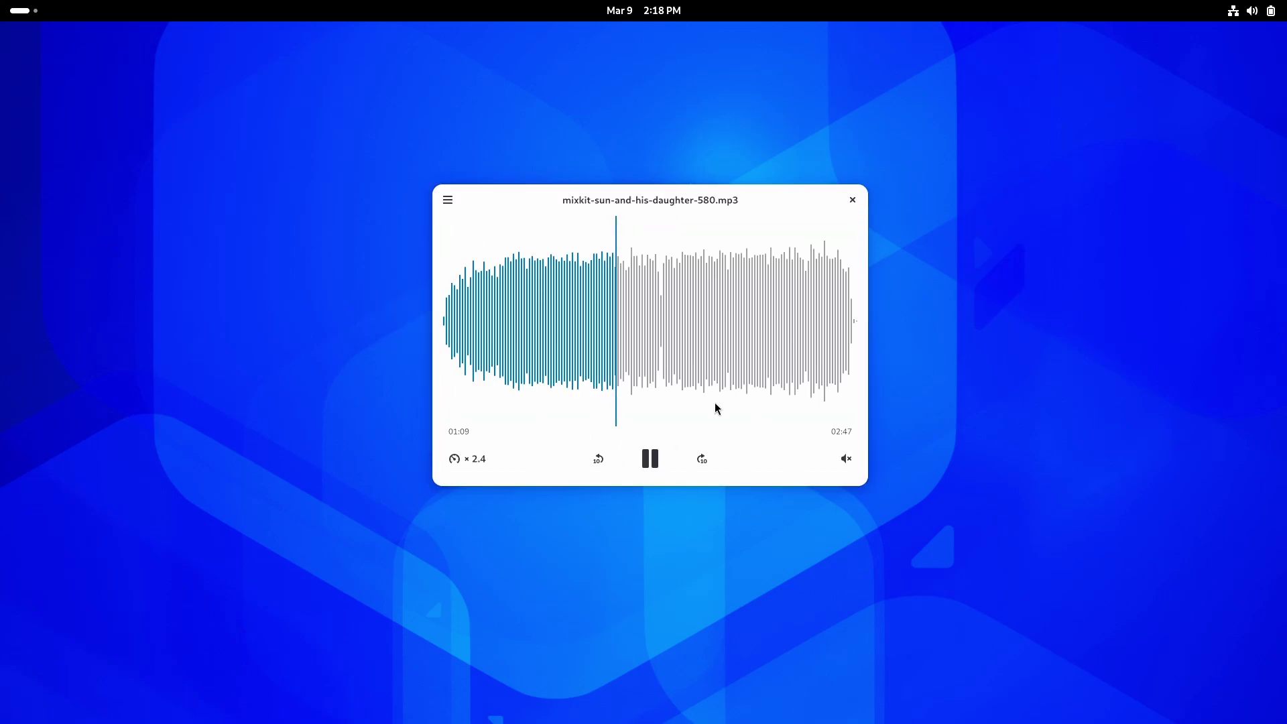
# Close Audio Player, check Settings' Displays page, then close Settings and show the overview.
pyautogui.click(848, 200)
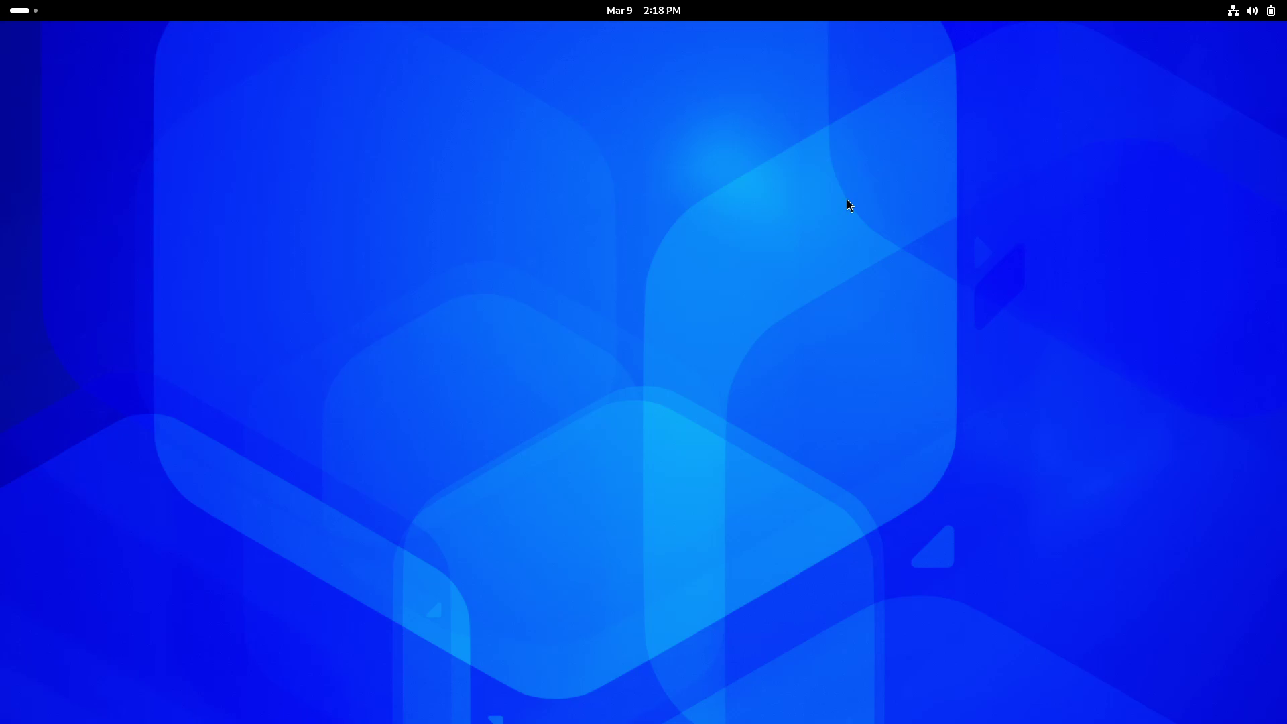
pyautogui.click(1251, 10)
pyautogui.click(1188, 48)
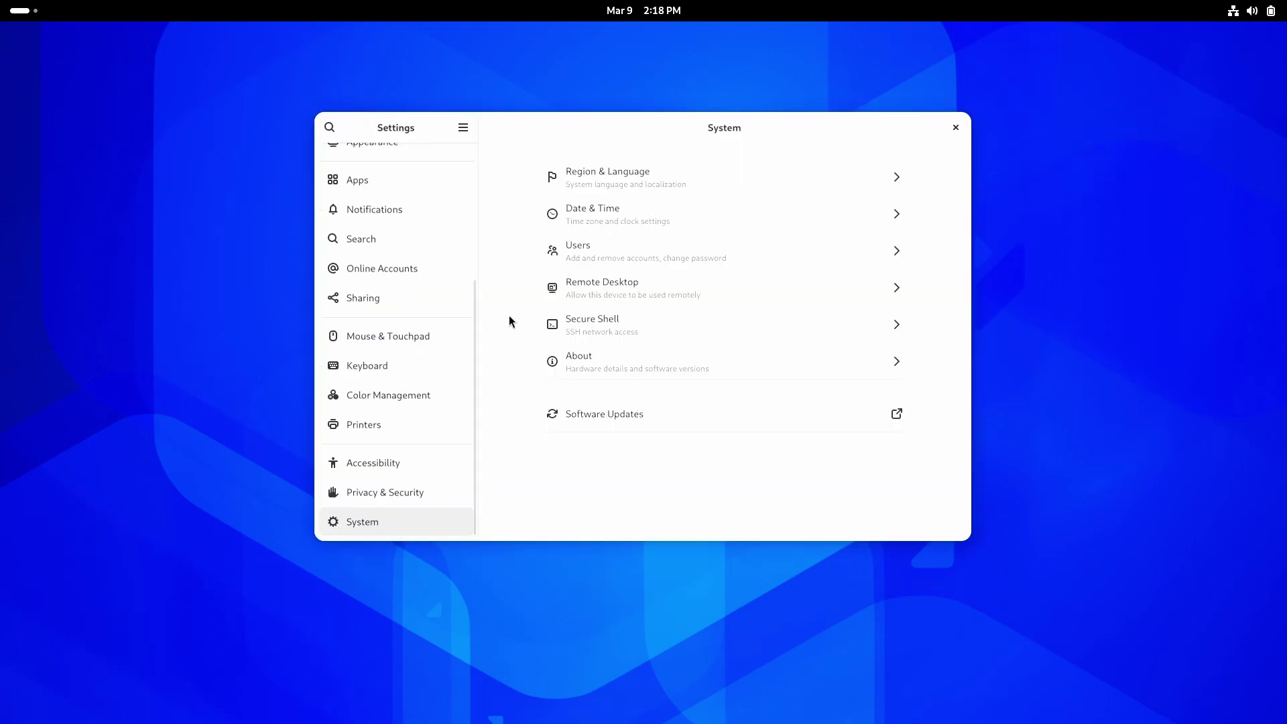
pyautogui.scroll(5, 401, 249)
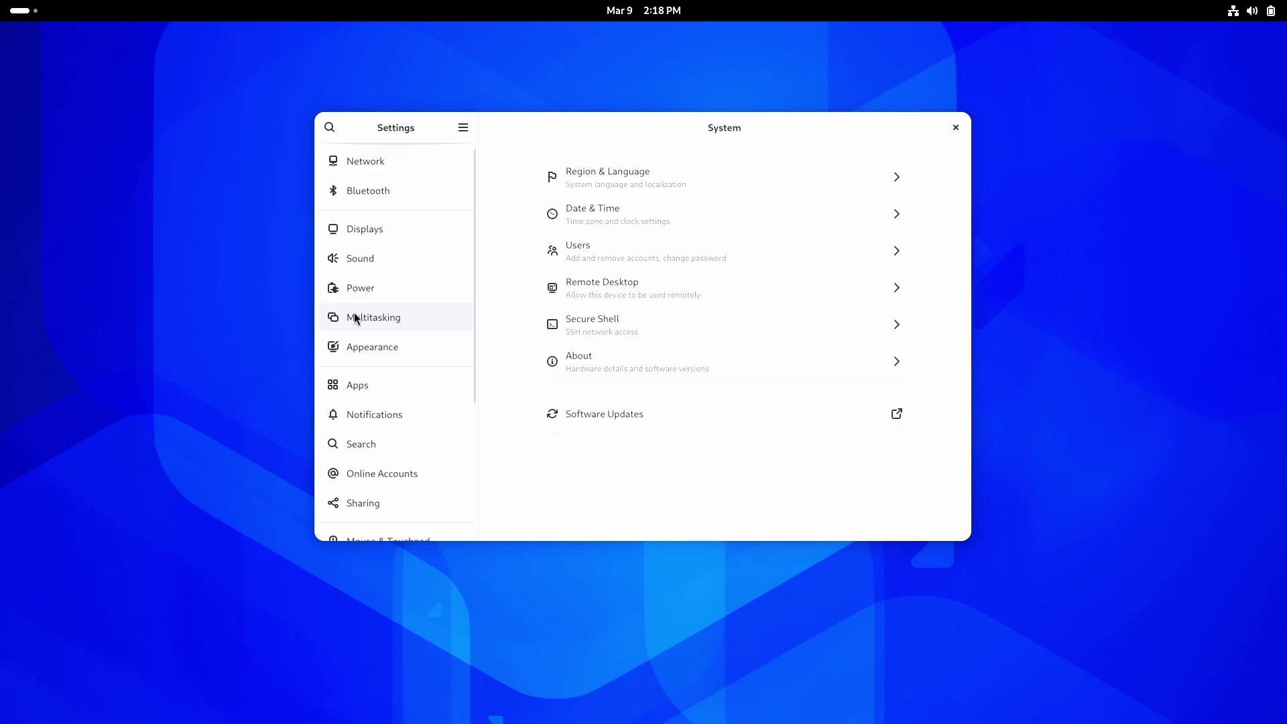
pyautogui.click(429, 231)
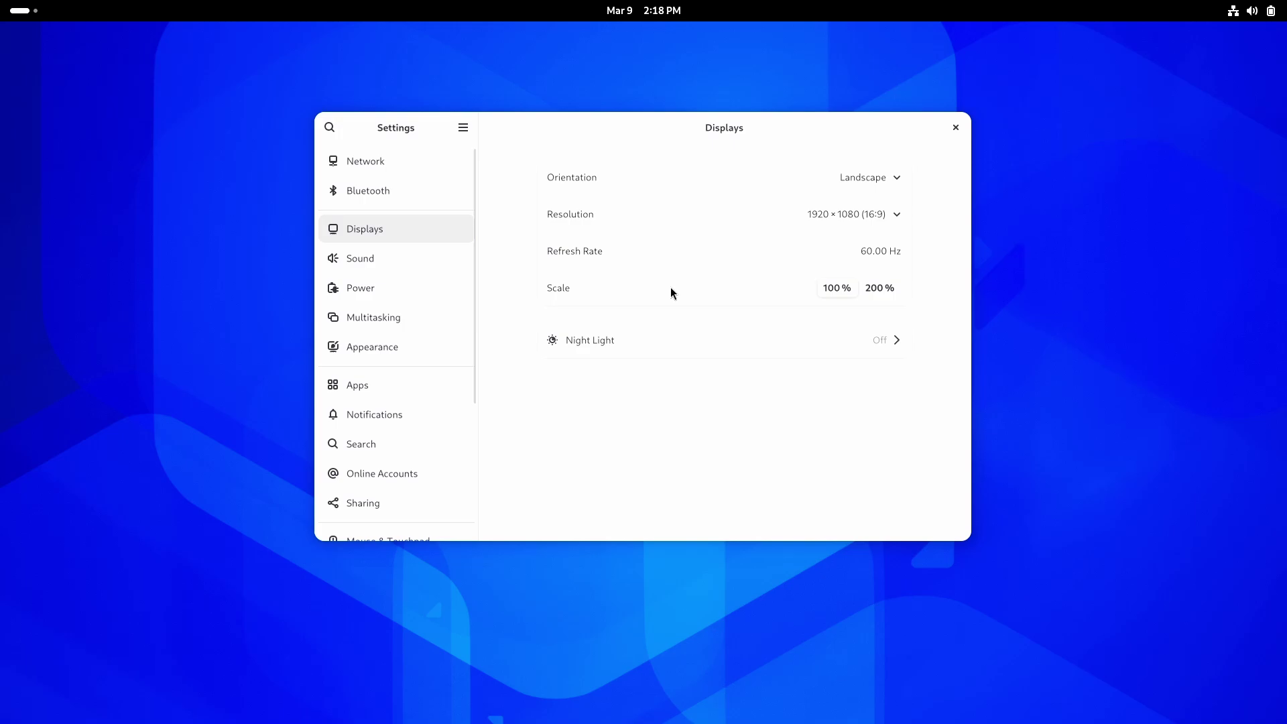
pyautogui.click(956, 128)
pyautogui.press('super')
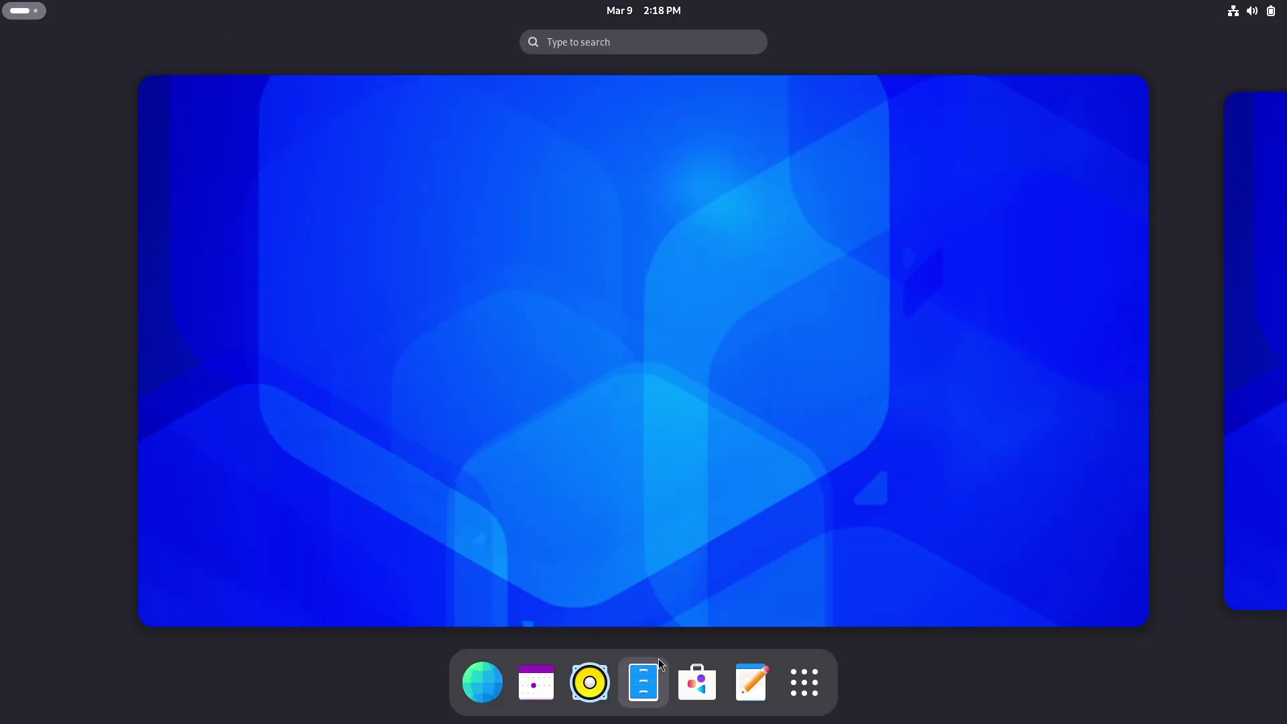
# Launch Calendar, unmaximize it to a centred window and enlarge it.
pyautogui.click(539, 677)
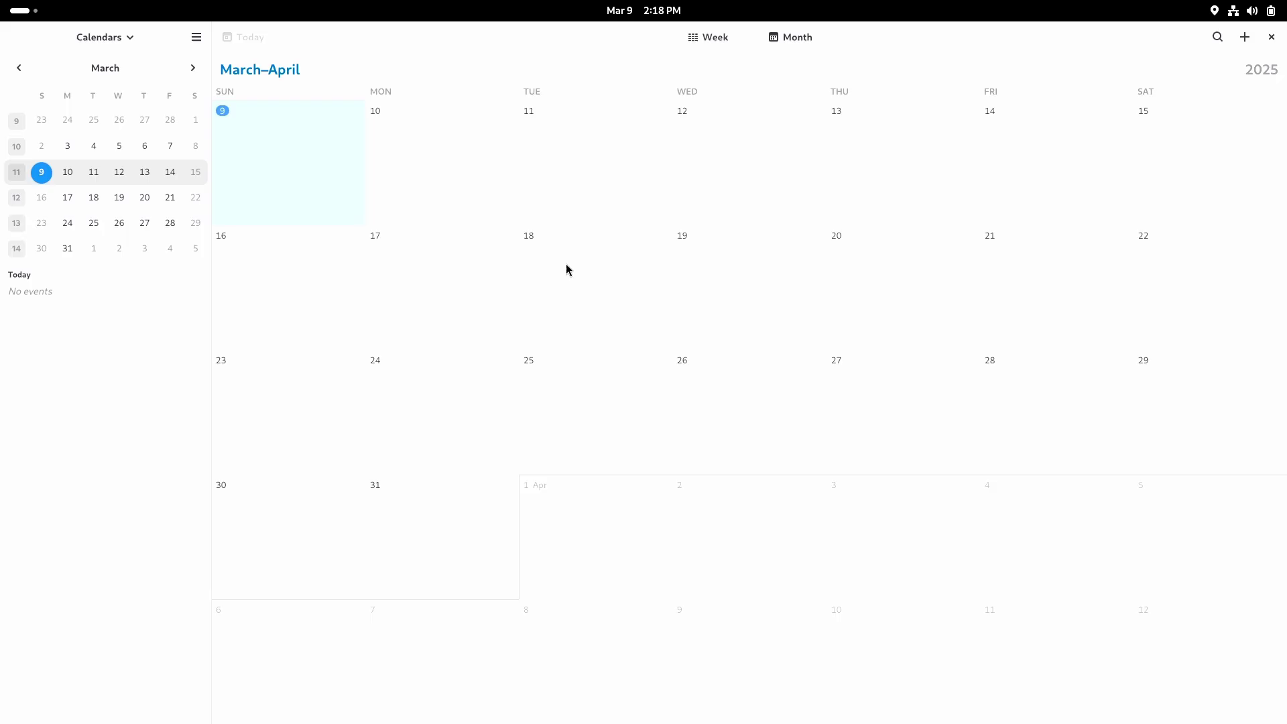
pyautogui.moveTo(617, 26); pyautogui.dragTo(486, 81)
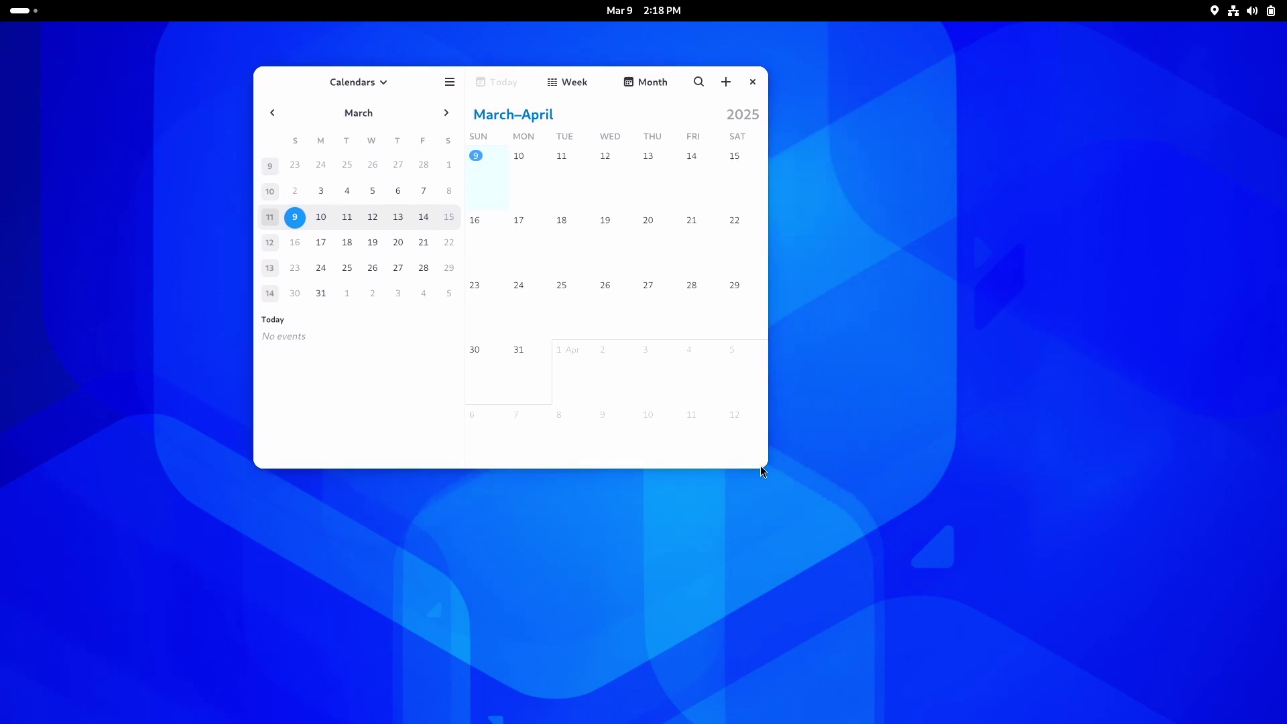
pyautogui.moveTo(761, 464); pyautogui.dragTo(993, 580)
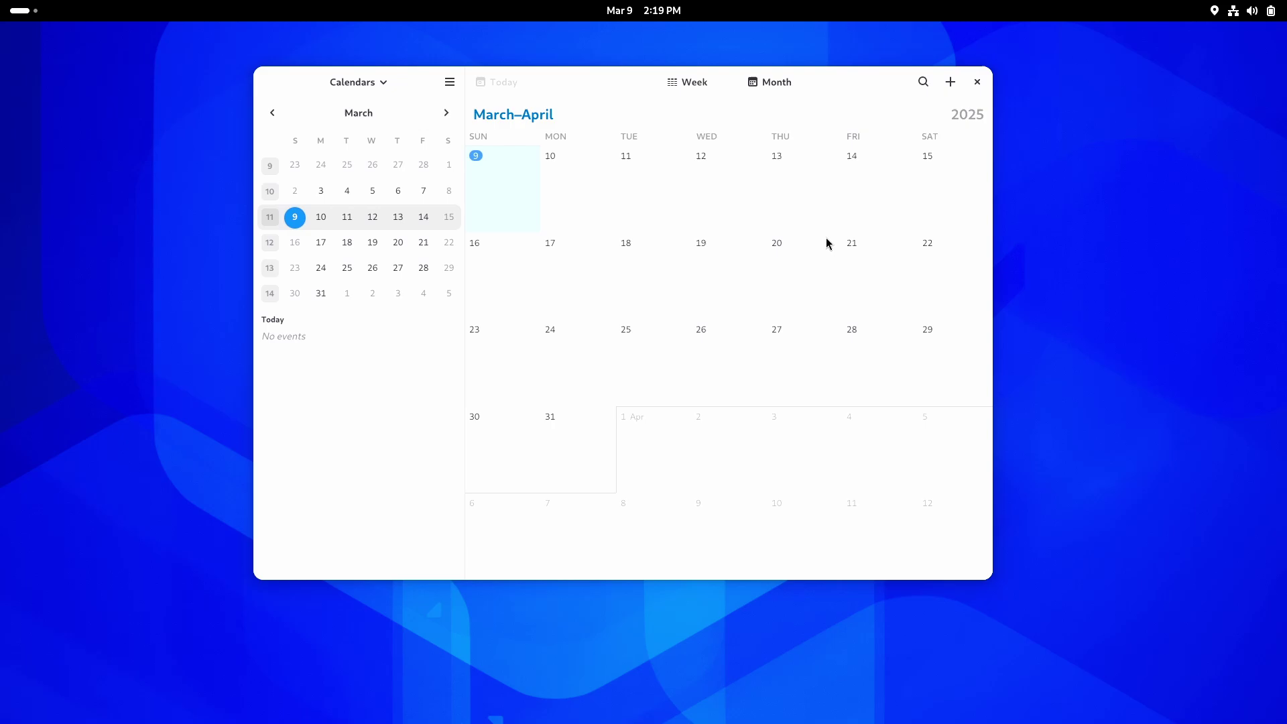
pyautogui.scroll(1, 554, 281)
# In Week view, start a Sunday 2:00–4:30 pm event with a time slot, then cancel it.
pyautogui.hotkey('alt', '1')
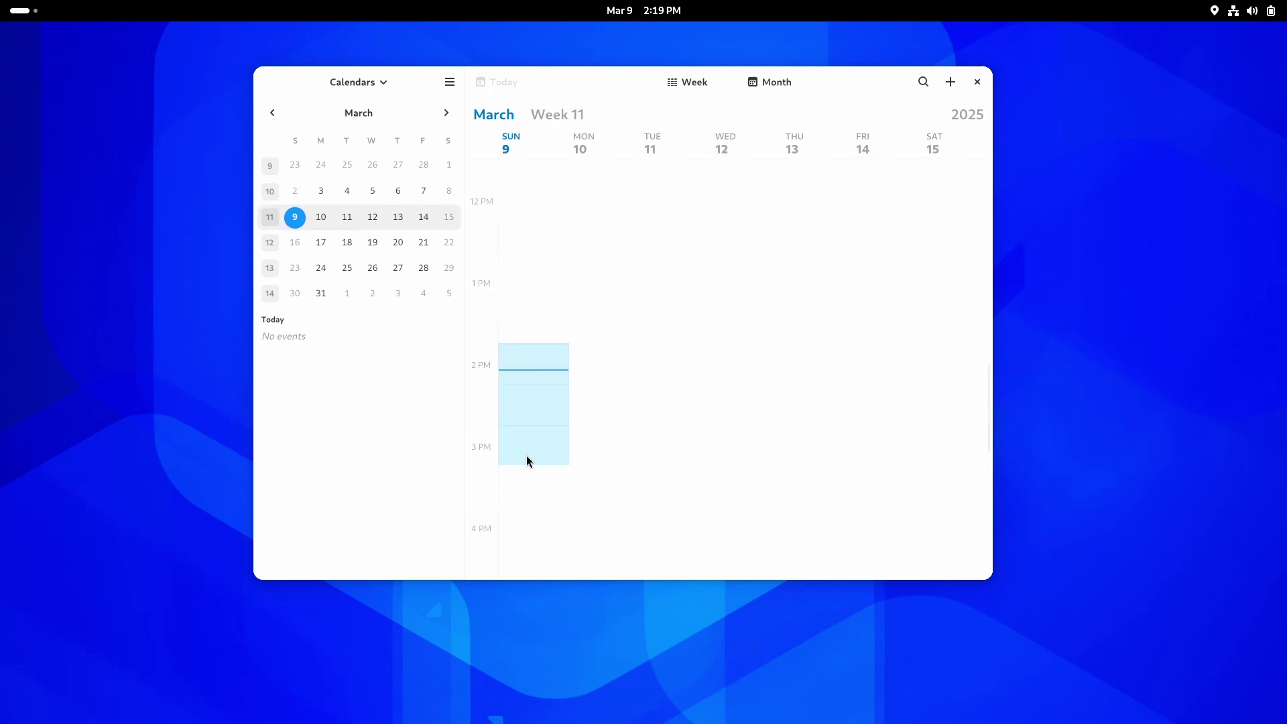
pyautogui.moveTo(527, 461); pyautogui.dragTo(504, 548)
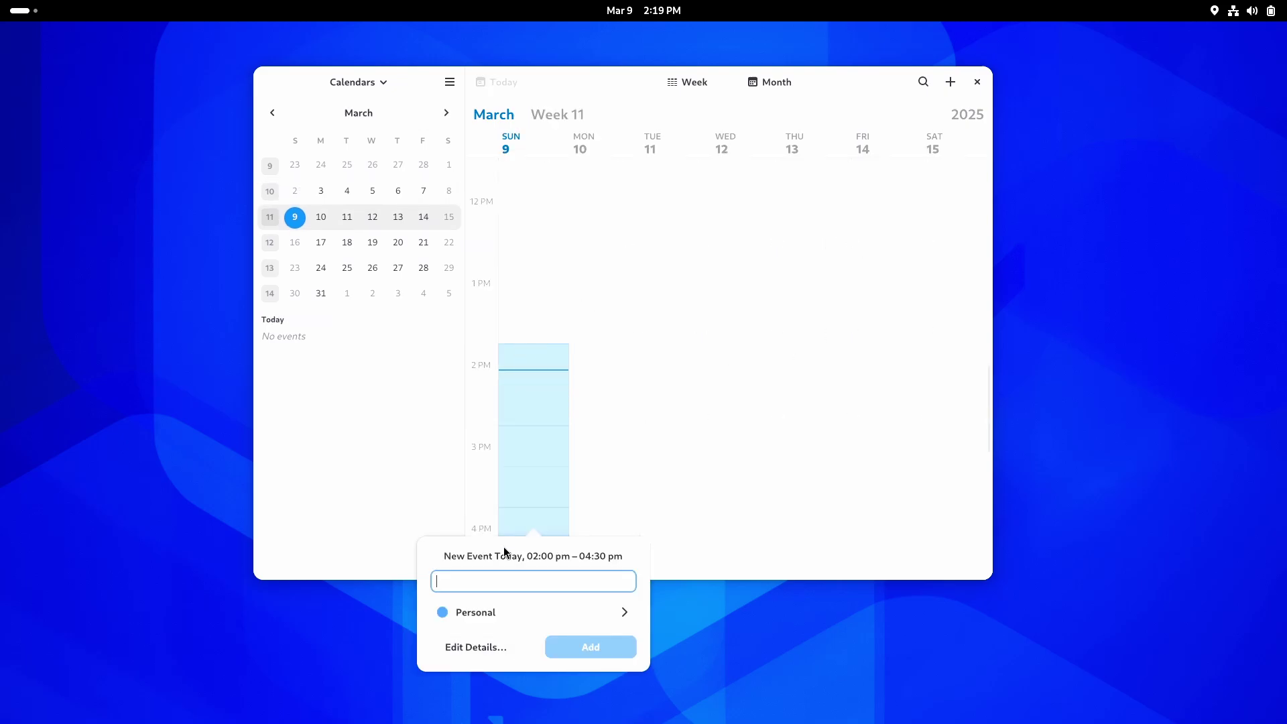
pyautogui.click(724, 303)
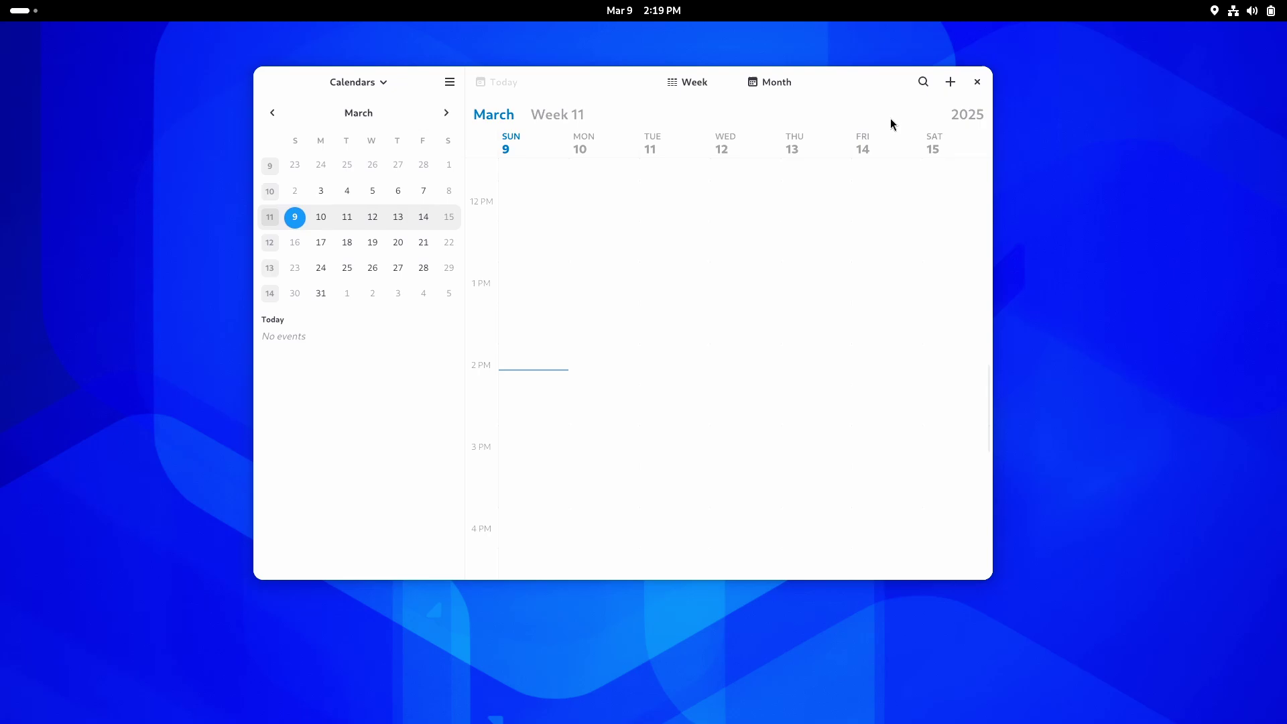
pyautogui.click(949, 84)
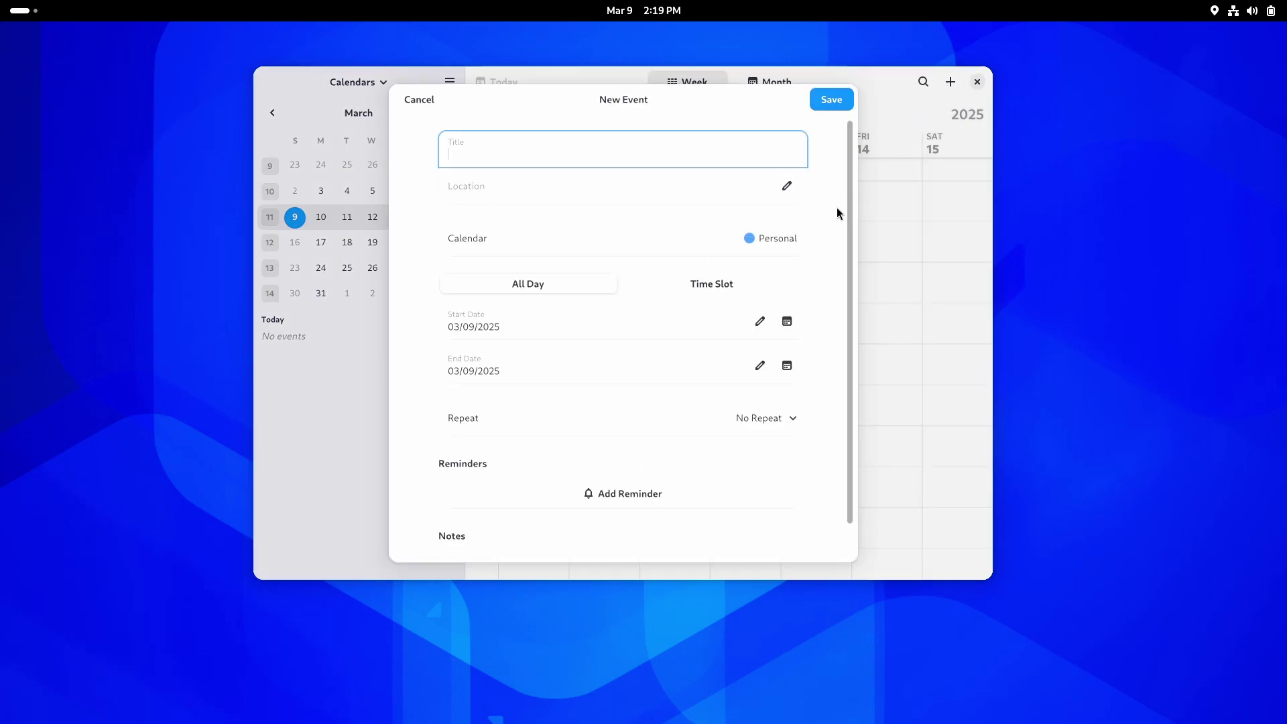
pyautogui.click(677, 291)
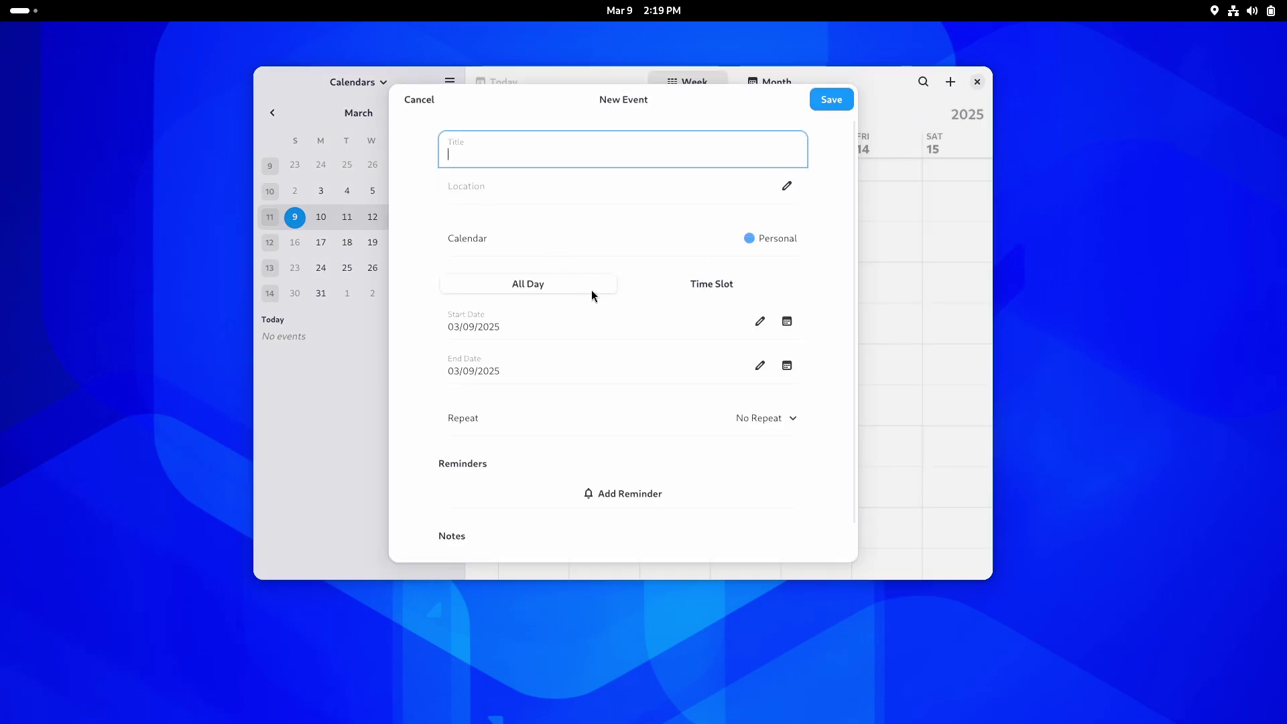
pyautogui.click(423, 99)
# Switch Calendar back to the Month view.
pyautogui.scroll(5, 584, 331)
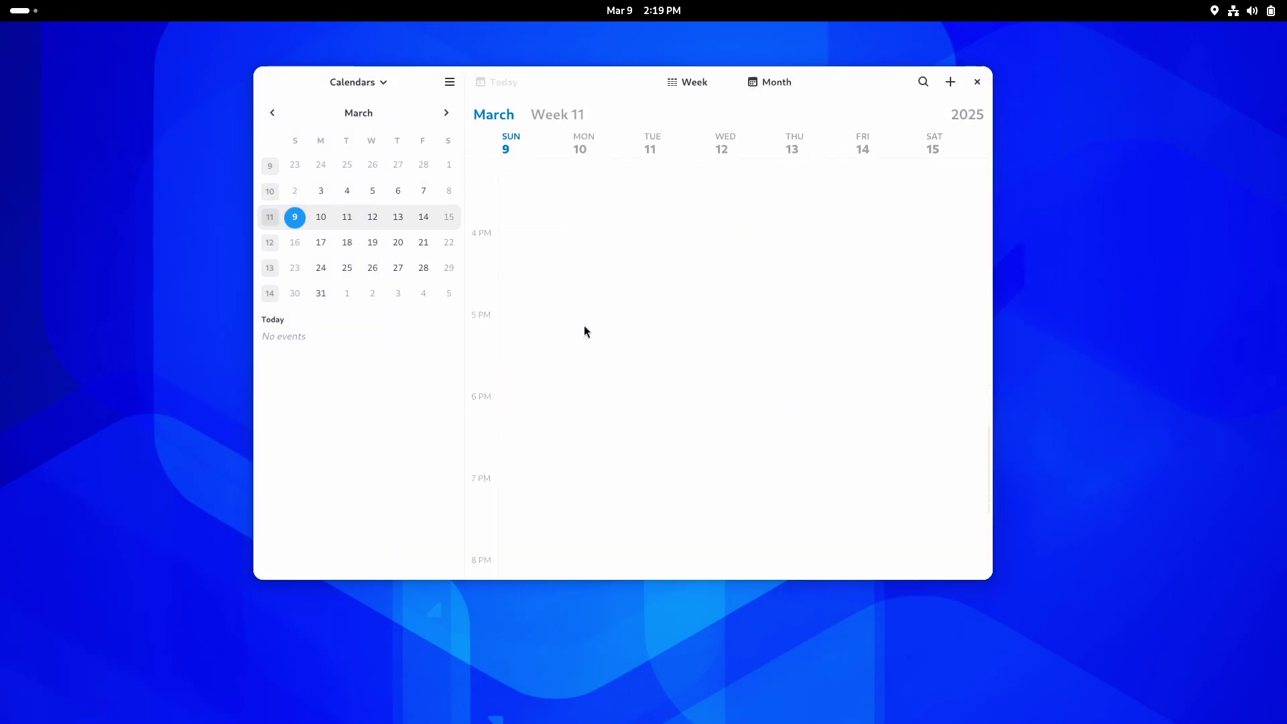
pyautogui.click(749, 83)
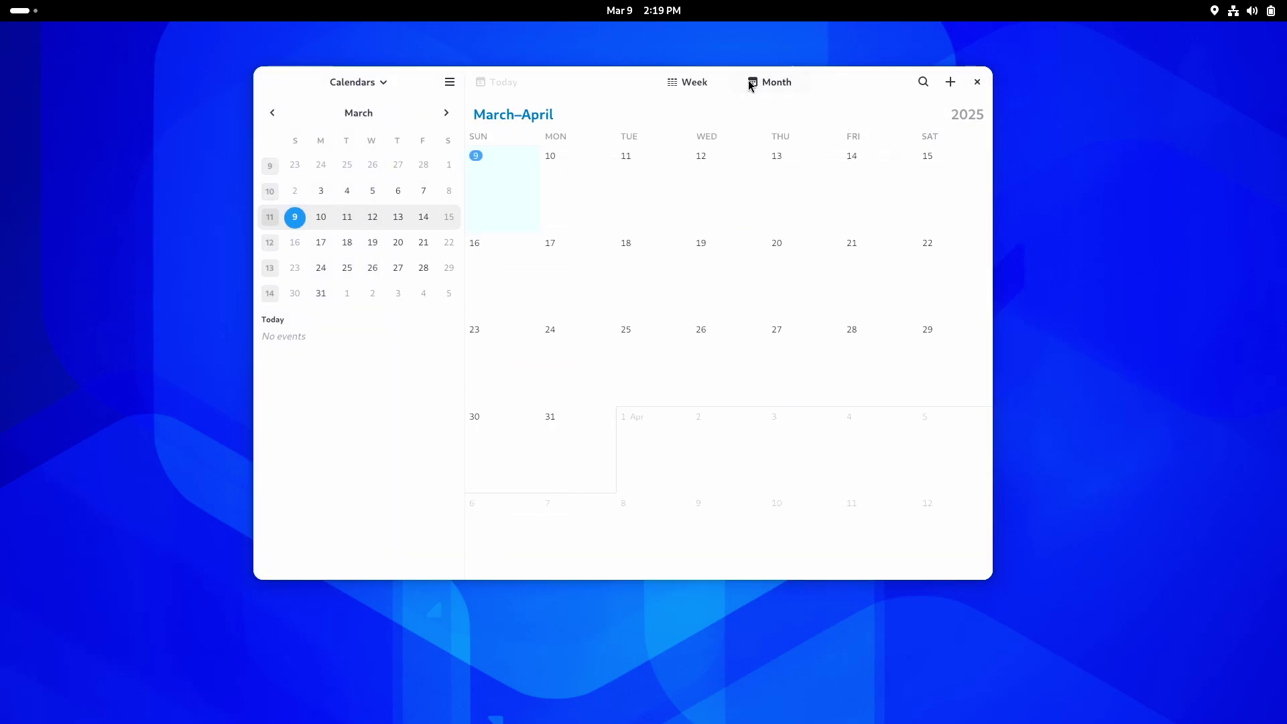
pyautogui.scroll(-2, 629, 289)
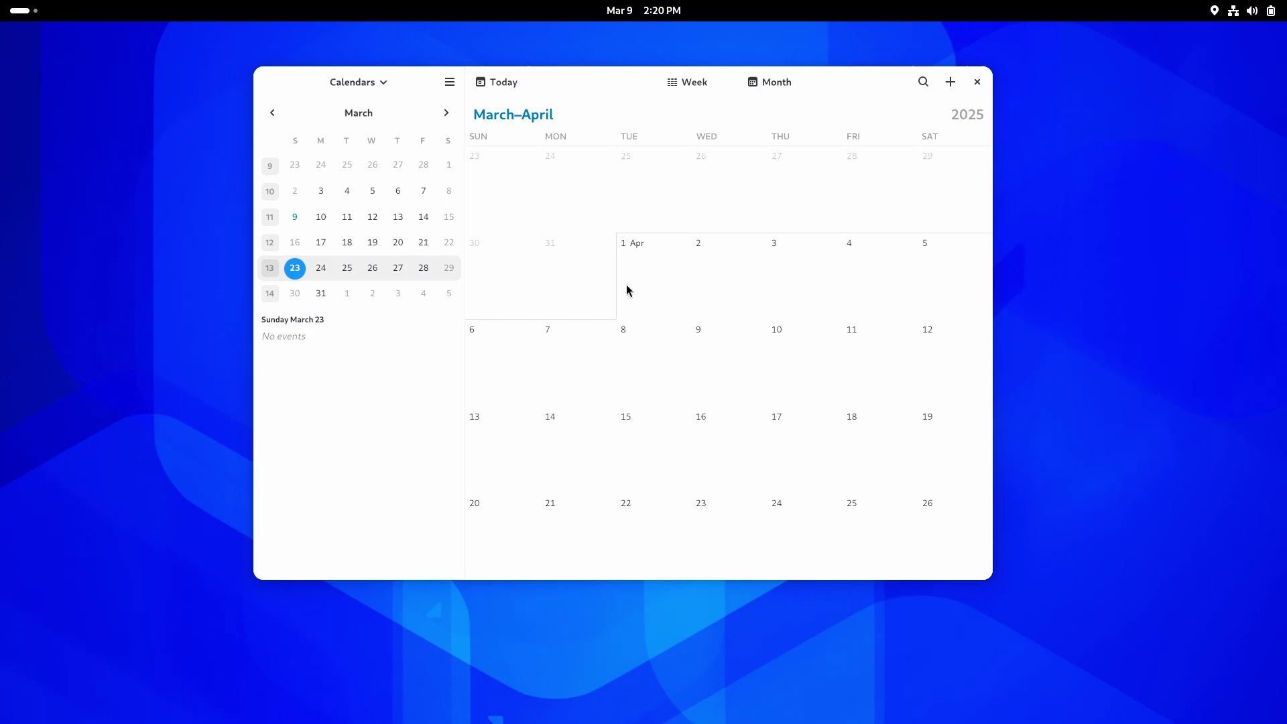
pyautogui.scroll(2, 630, 288)
# Close Calendar, launch Software from the app grid and scroll through the Explore page.
pyautogui.click(976, 84)
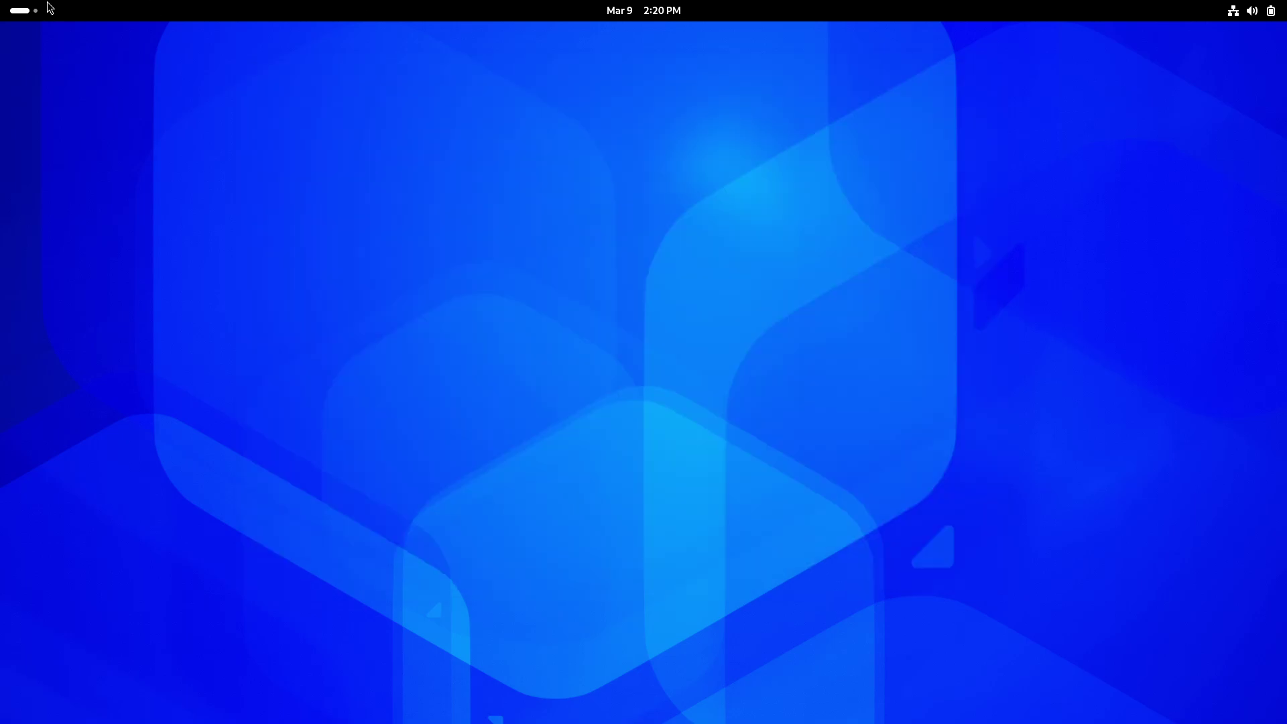
pyautogui.click(25, 10)
pyautogui.click(816, 678)
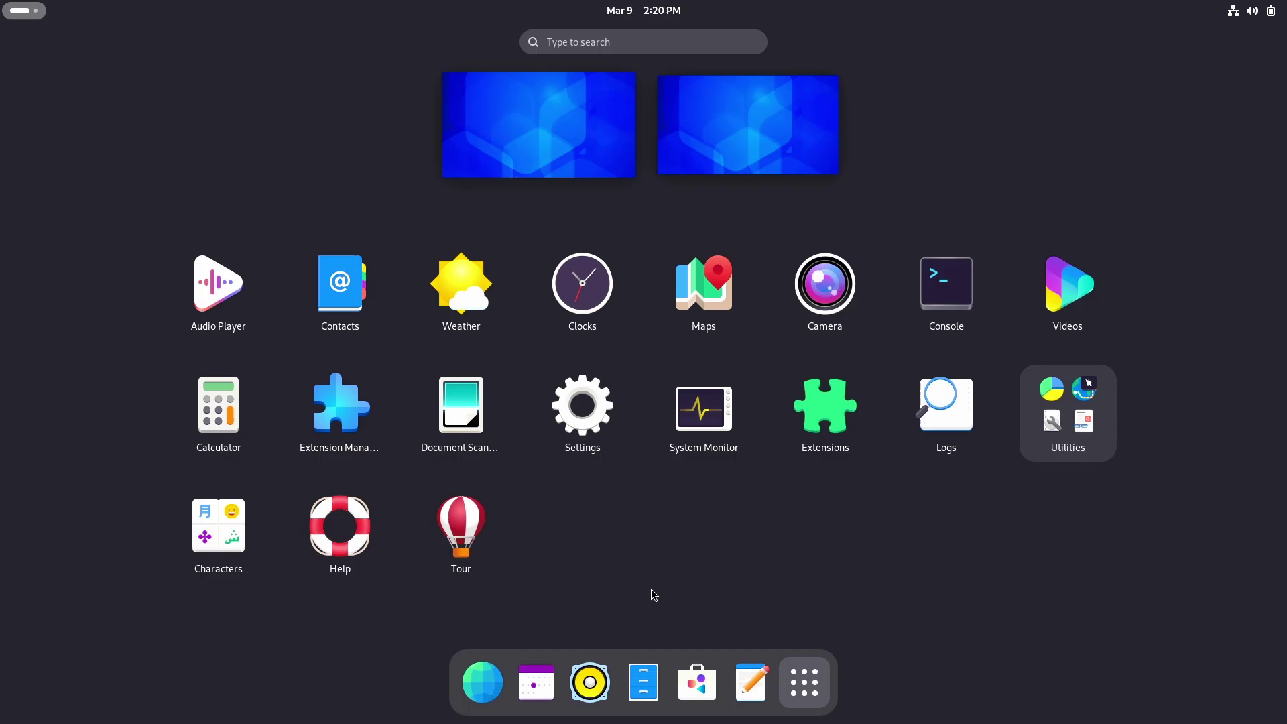
pyautogui.click(674, 689)
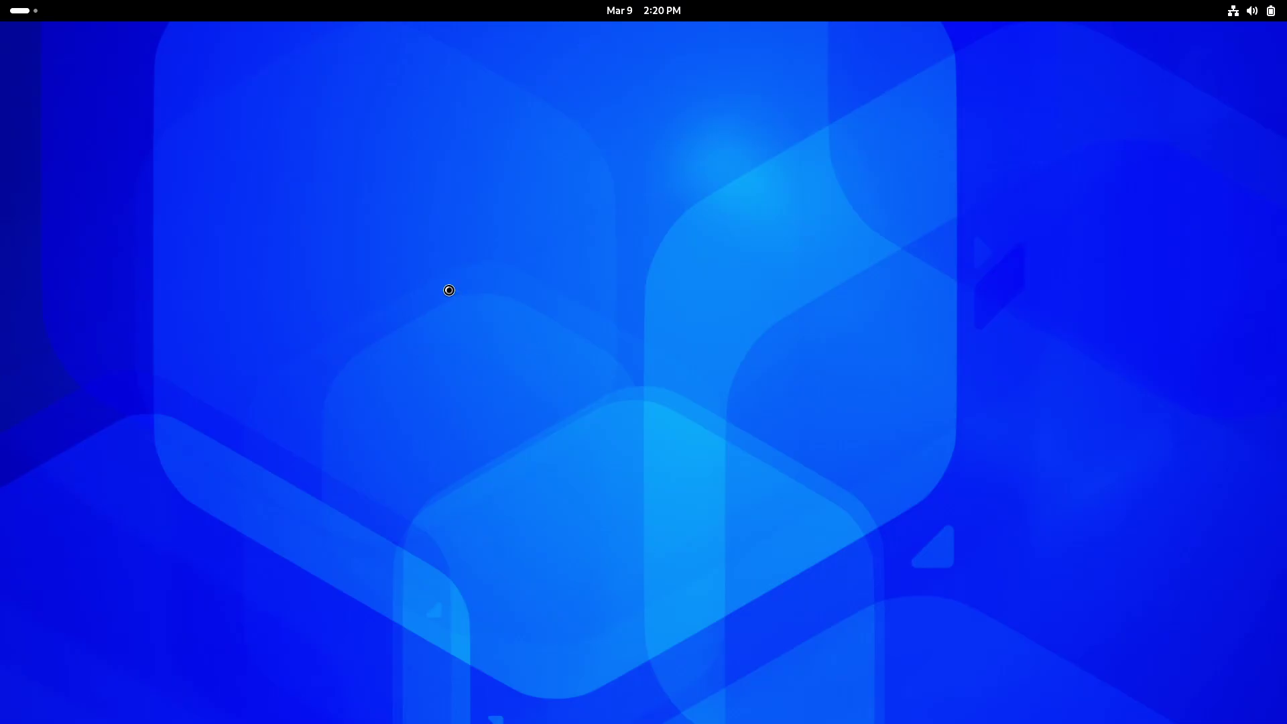
pyautogui.scroll(-2, 315, 454)
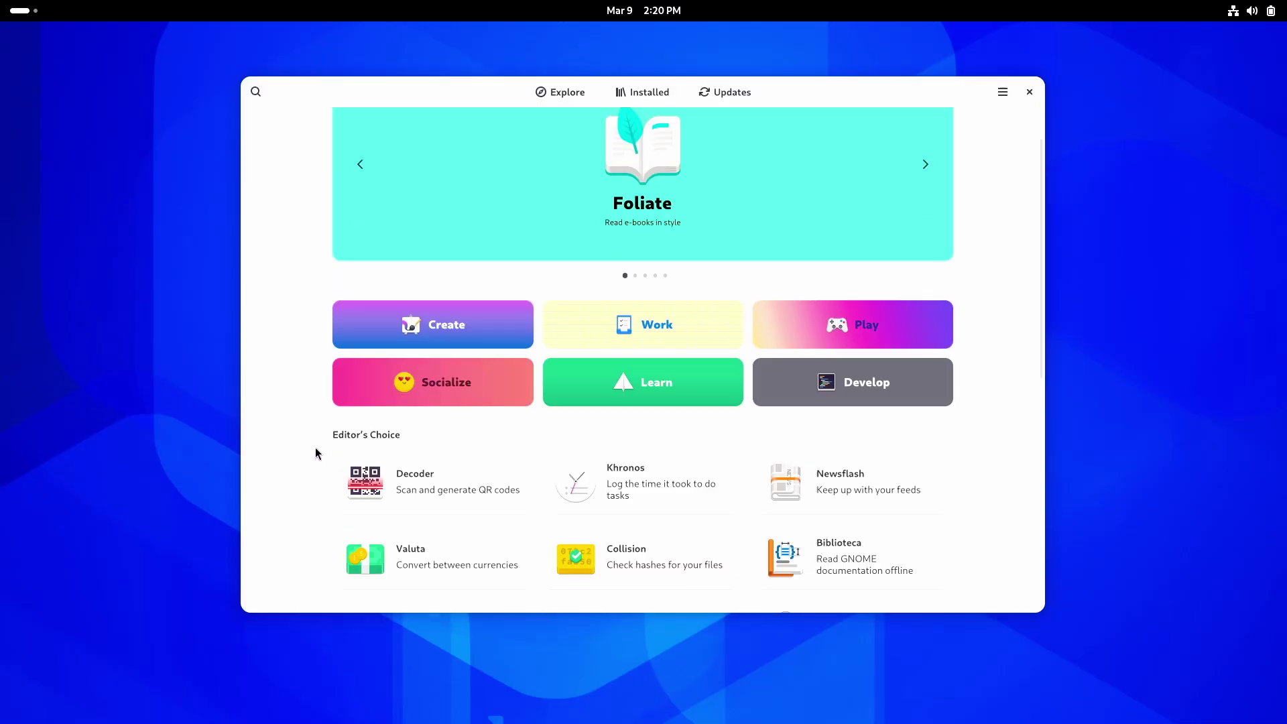
pyautogui.scroll(-3, 316, 454)
pyautogui.scroll(-3, 315, 453)
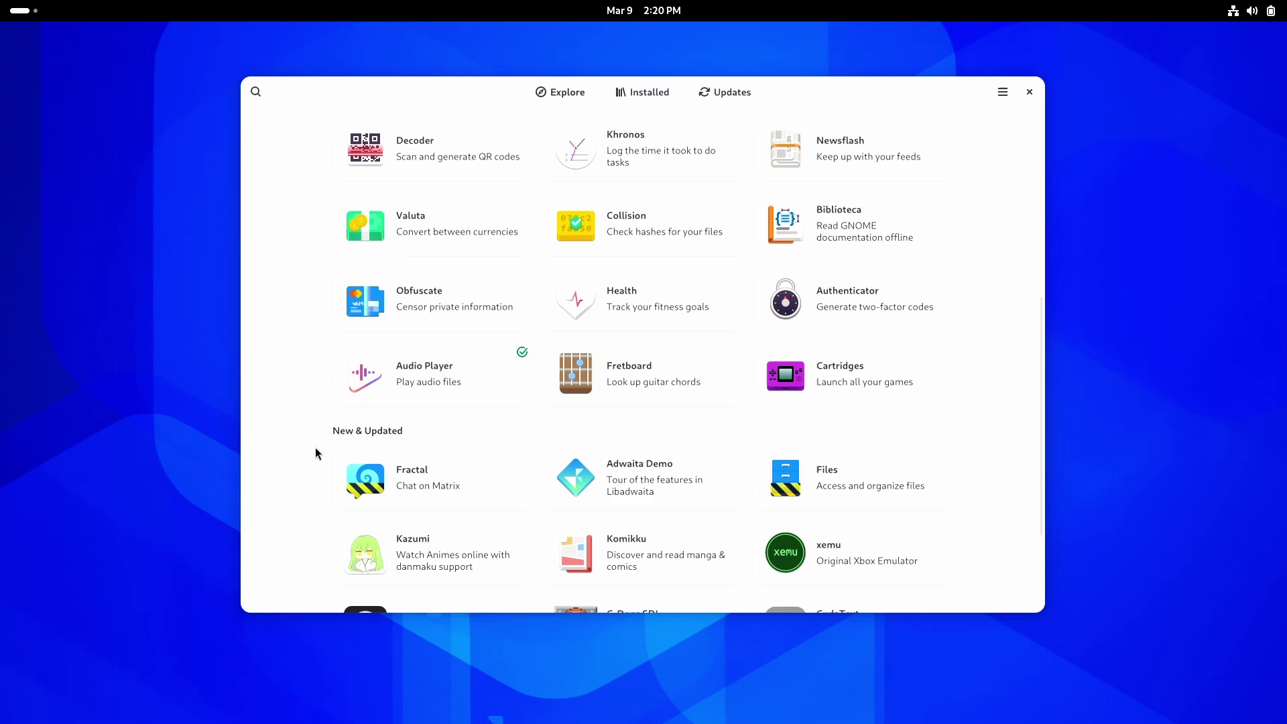
pyautogui.moveTo(1041, 402); pyautogui.dragTo(1048, 178)
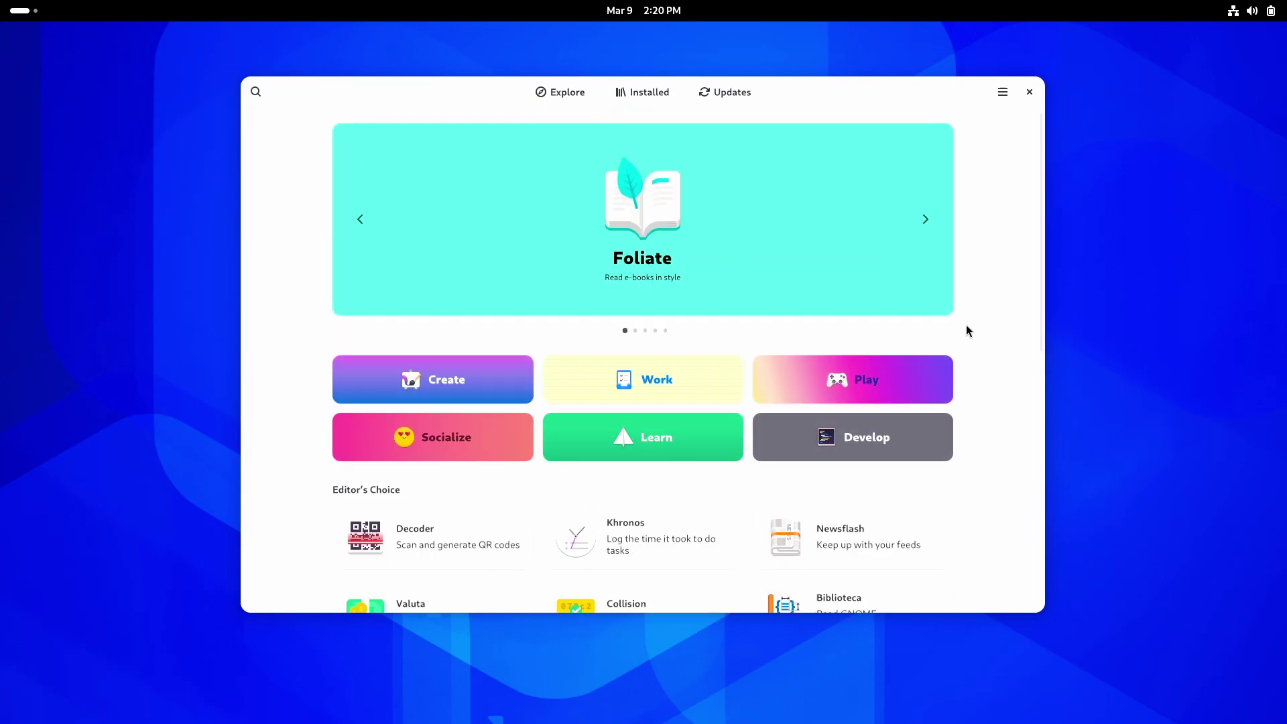
pyautogui.moveTo(1036, 256); pyautogui.dragTo(981, 530)
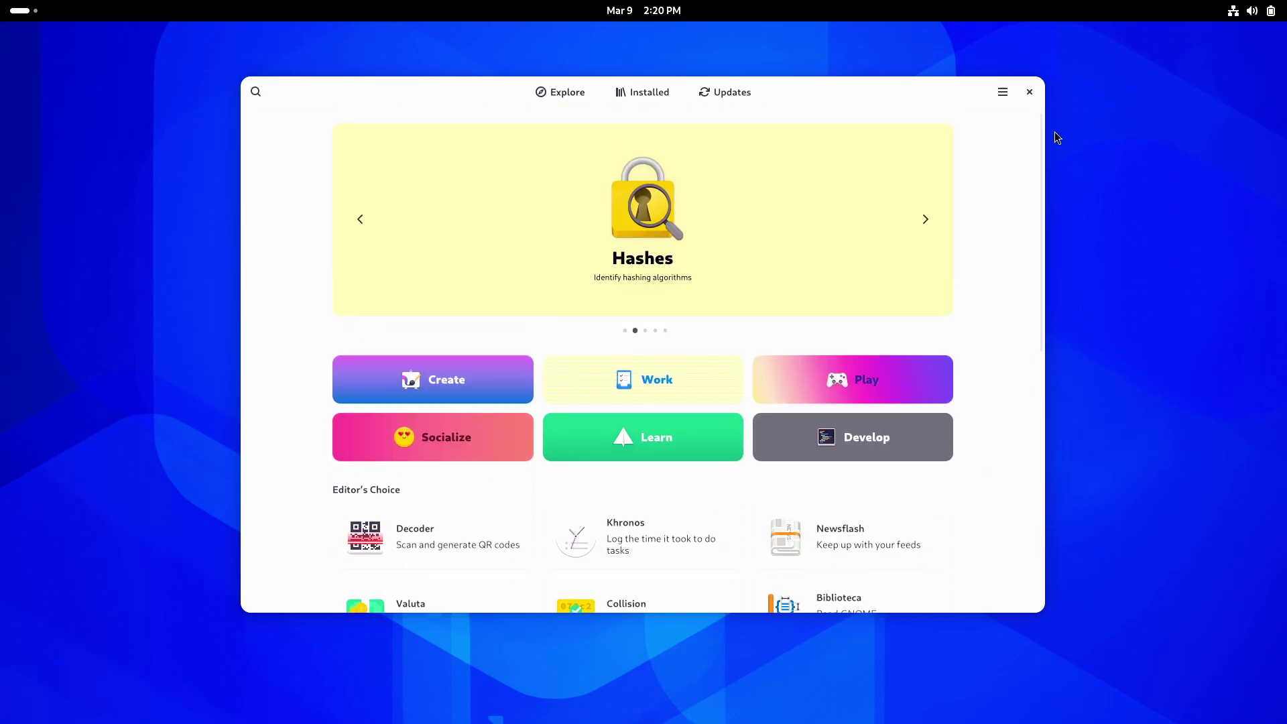
# Close the stray System Monitor window and open xemu's details under New & Updated.
pyautogui.click(23, 10)
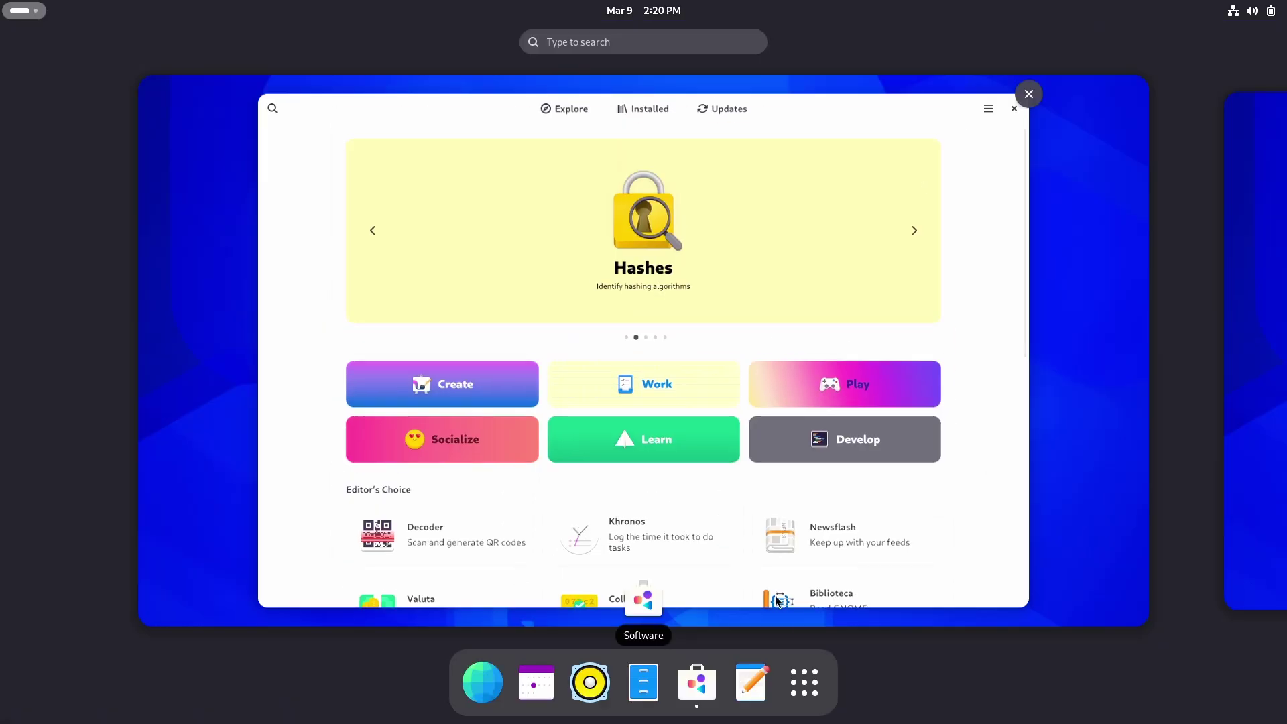
pyautogui.click(802, 685)
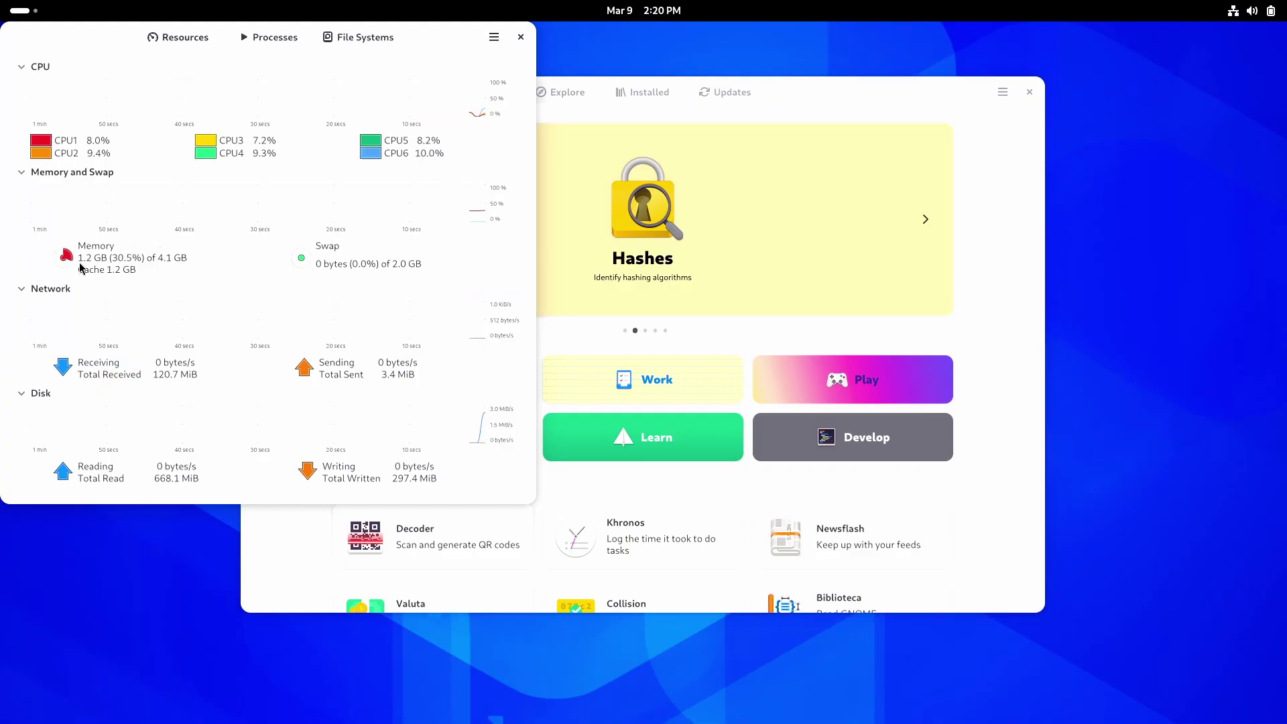
pyautogui.click(520, 36)
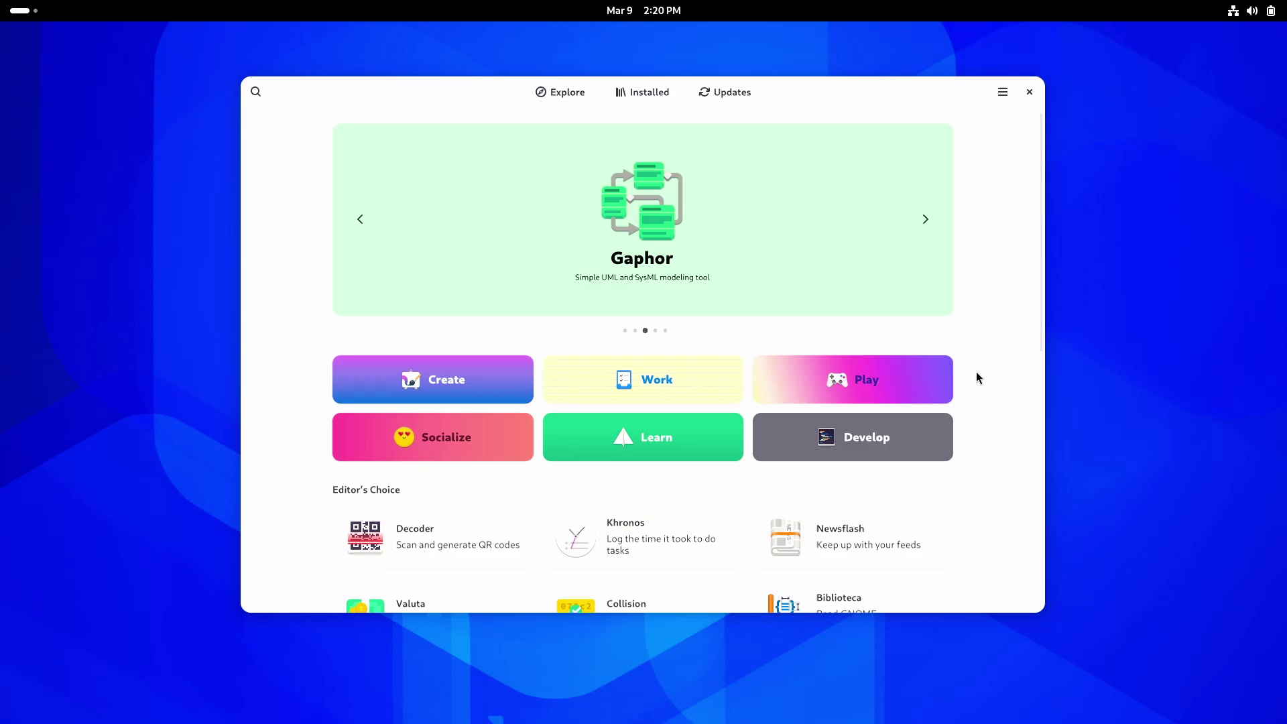
pyautogui.click(781, 536)
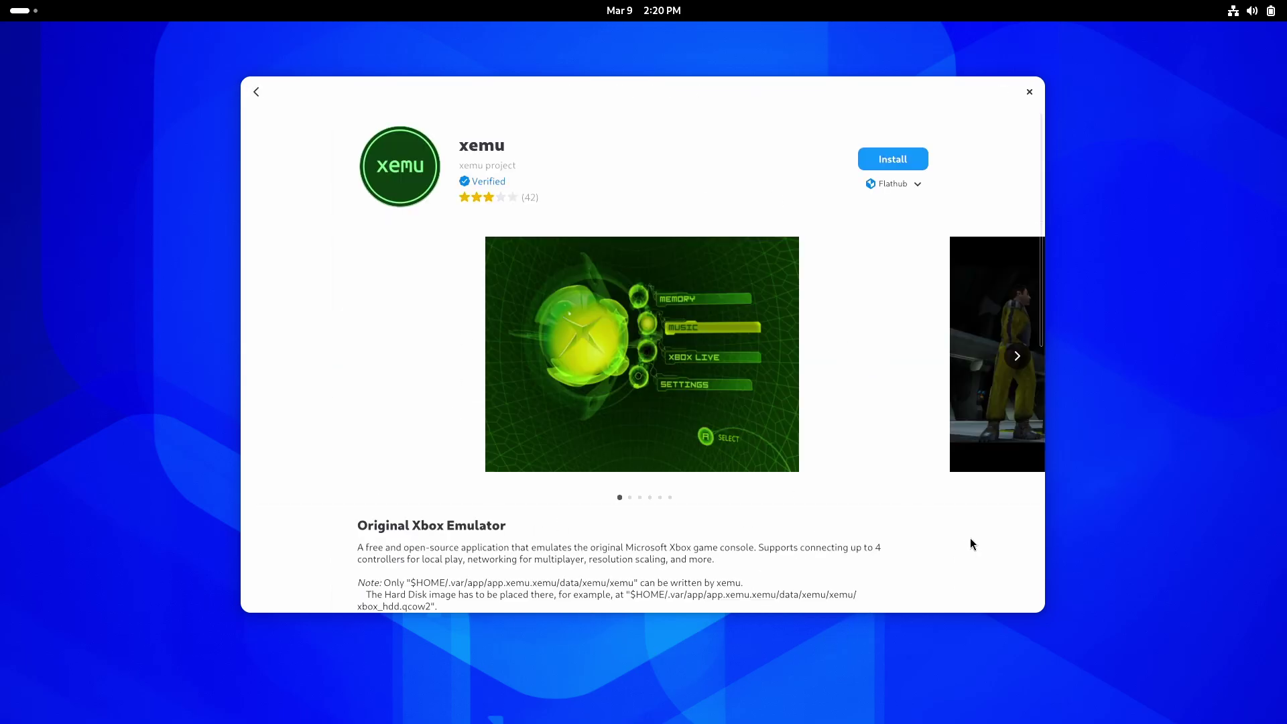
# Leave the xemu page and return to the Explore page.
pyautogui.scroll(-10, 1003, 370)
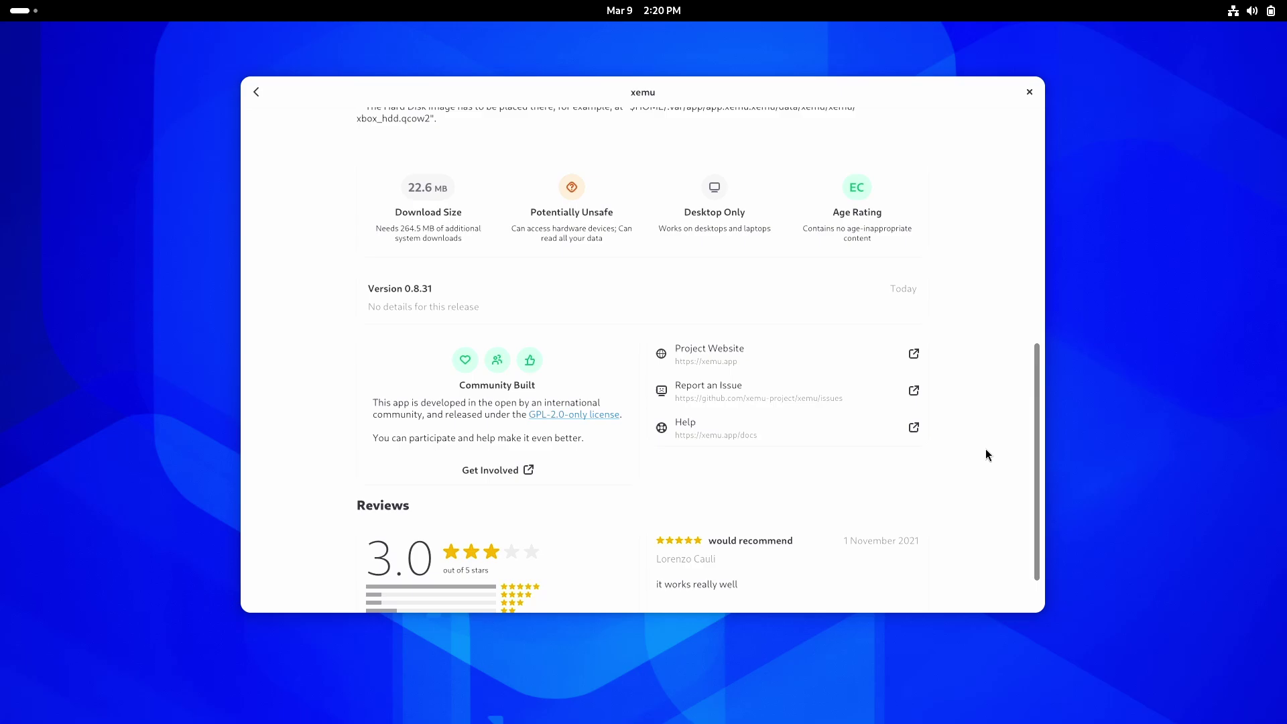
pyautogui.scroll(6, 985, 448)
pyautogui.hotkey('alt', 'Left')
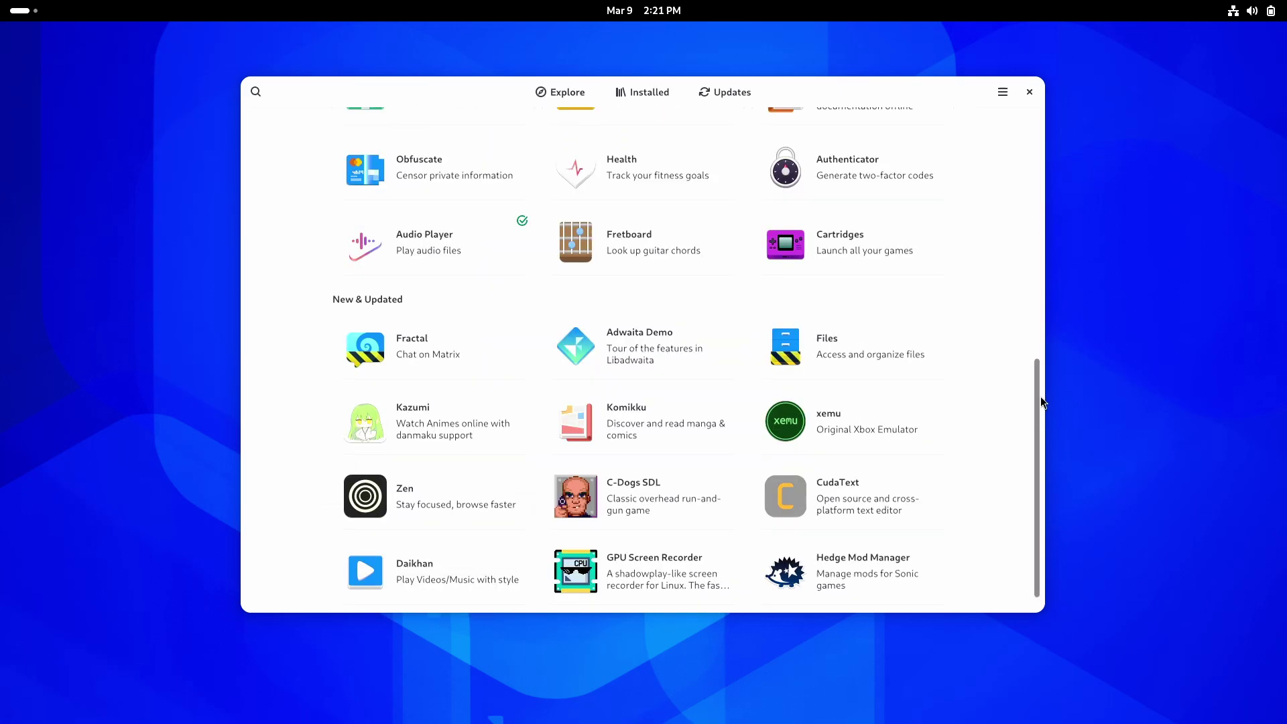
pyautogui.moveTo(1039, 396); pyautogui.dragTo(1057, 144)
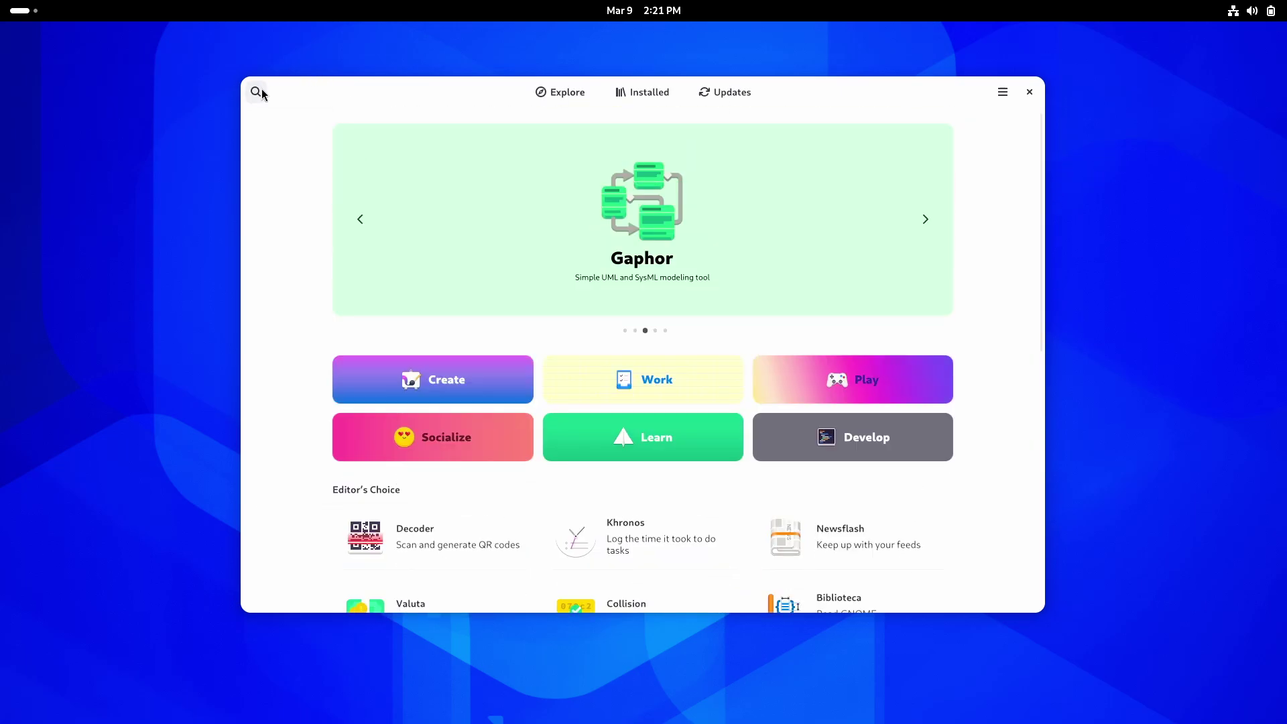
# Search 'ps3', open RPCS3 and check its Flathub source, then close the search.
pyautogui.click(261, 90)
pyautogui.write('ps3')
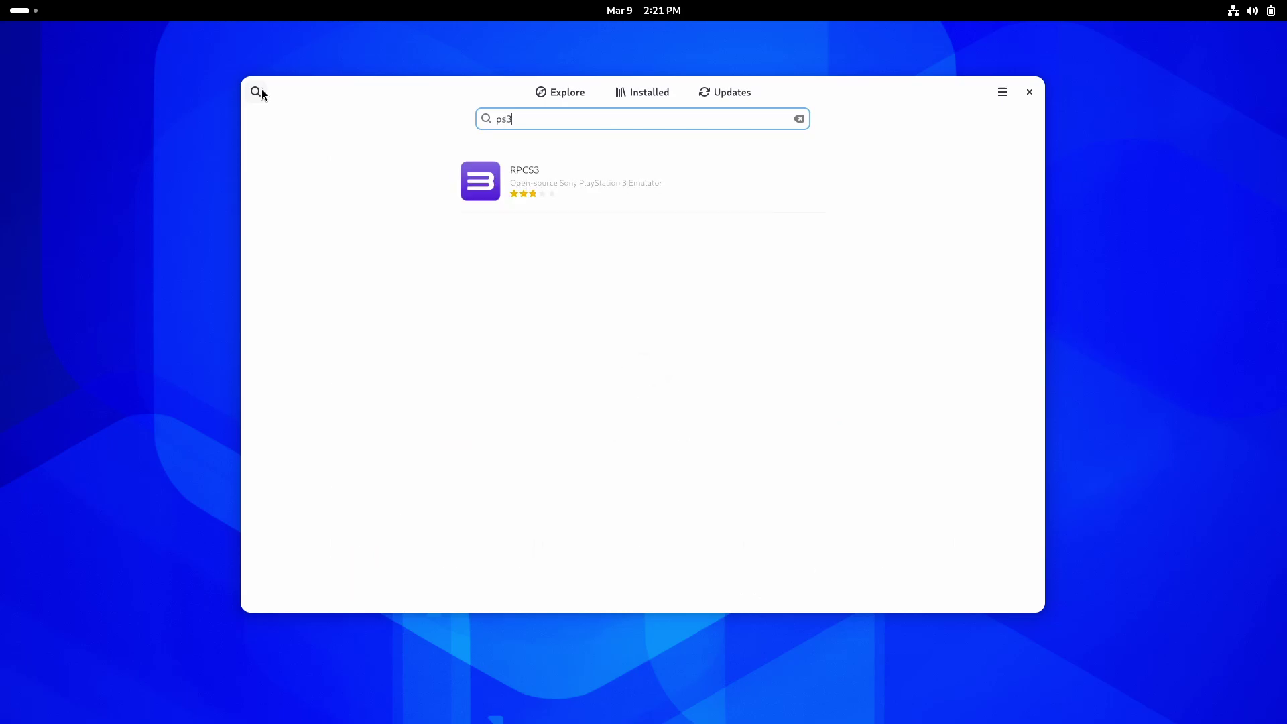
pyautogui.click(491, 165)
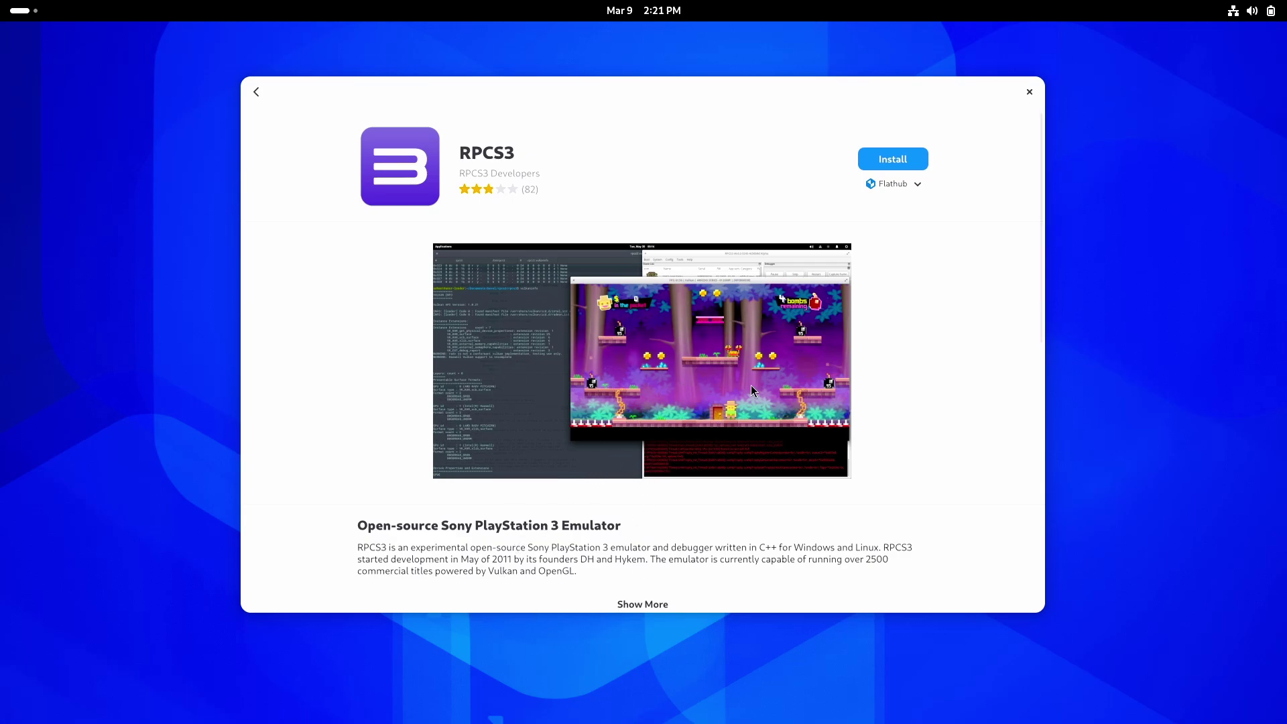
pyautogui.moveTo(1038, 257); pyautogui.dragTo(1007, 215)
pyautogui.click(901, 184)
pyautogui.click(713, 158)
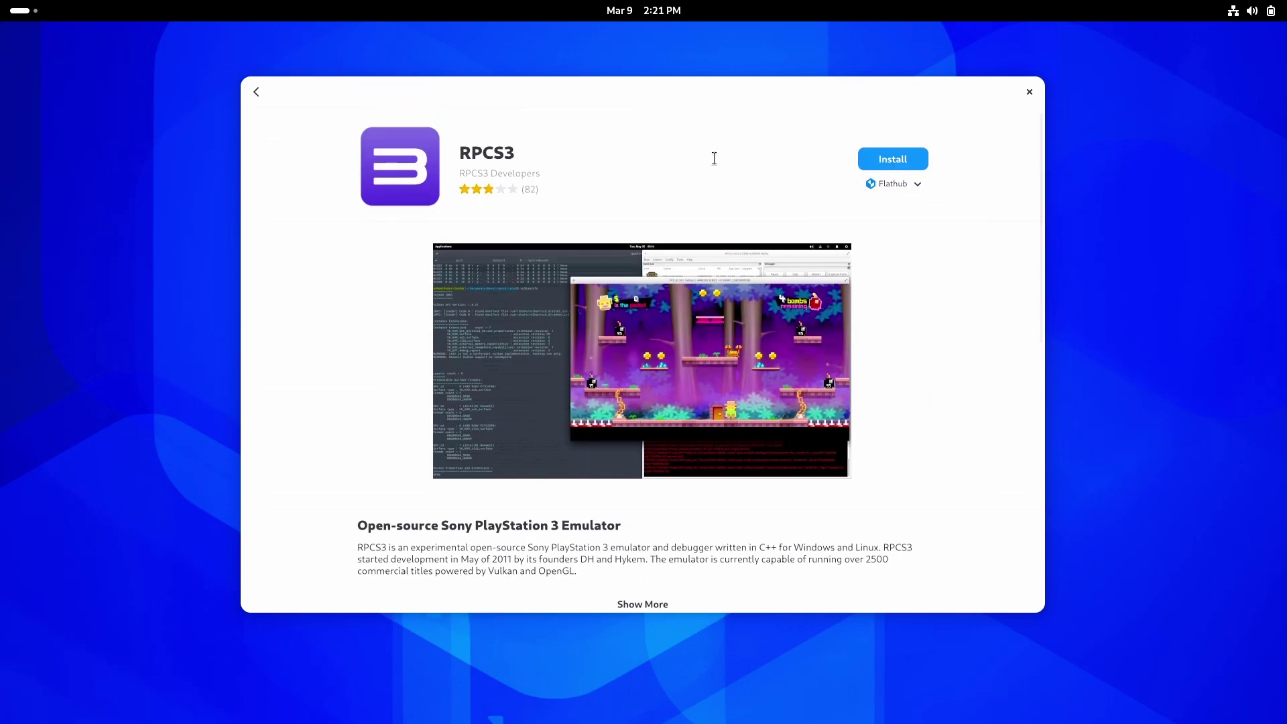
pyautogui.click(256, 92)
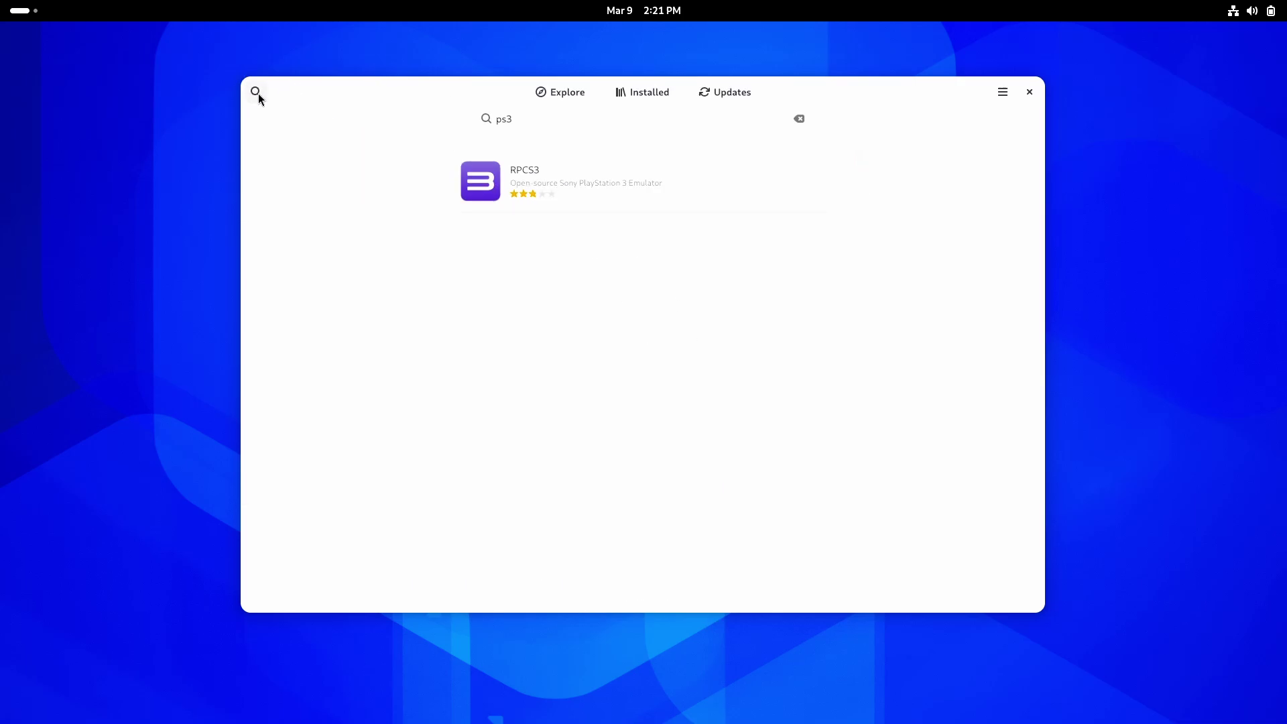
pyautogui.click(256, 93)
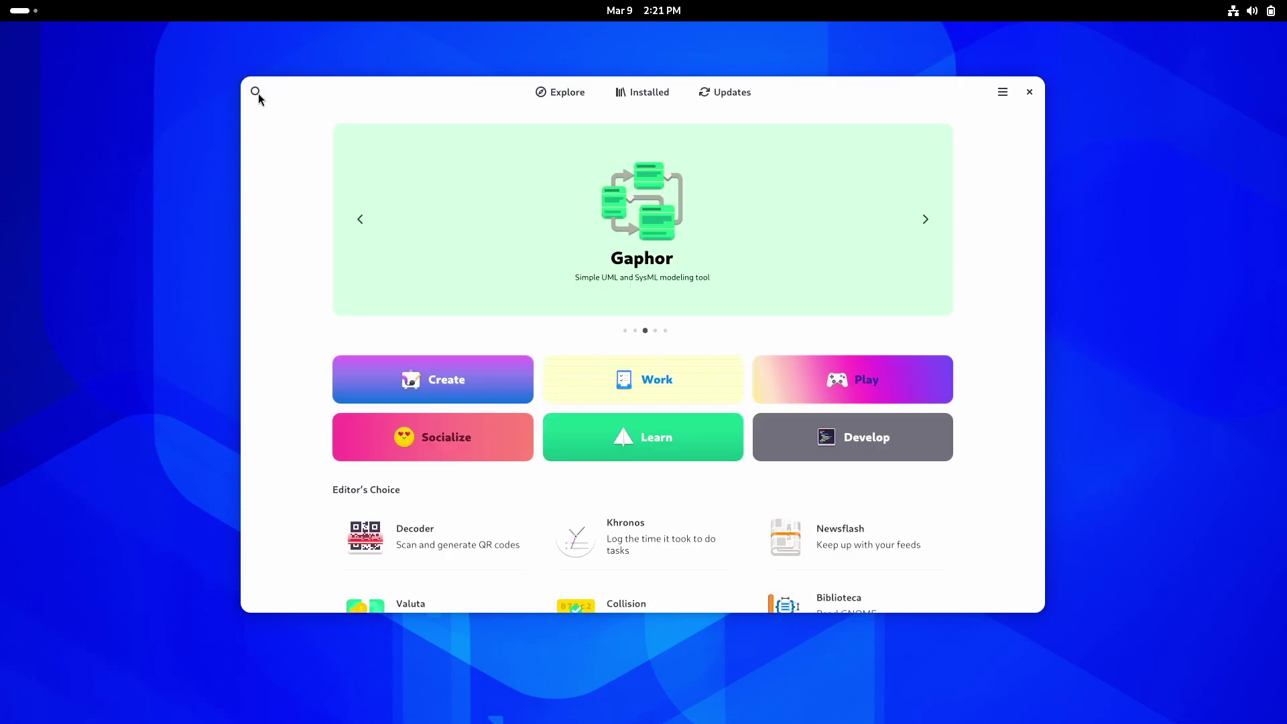
pyautogui.click(925, 219)
pyautogui.click(924, 220)
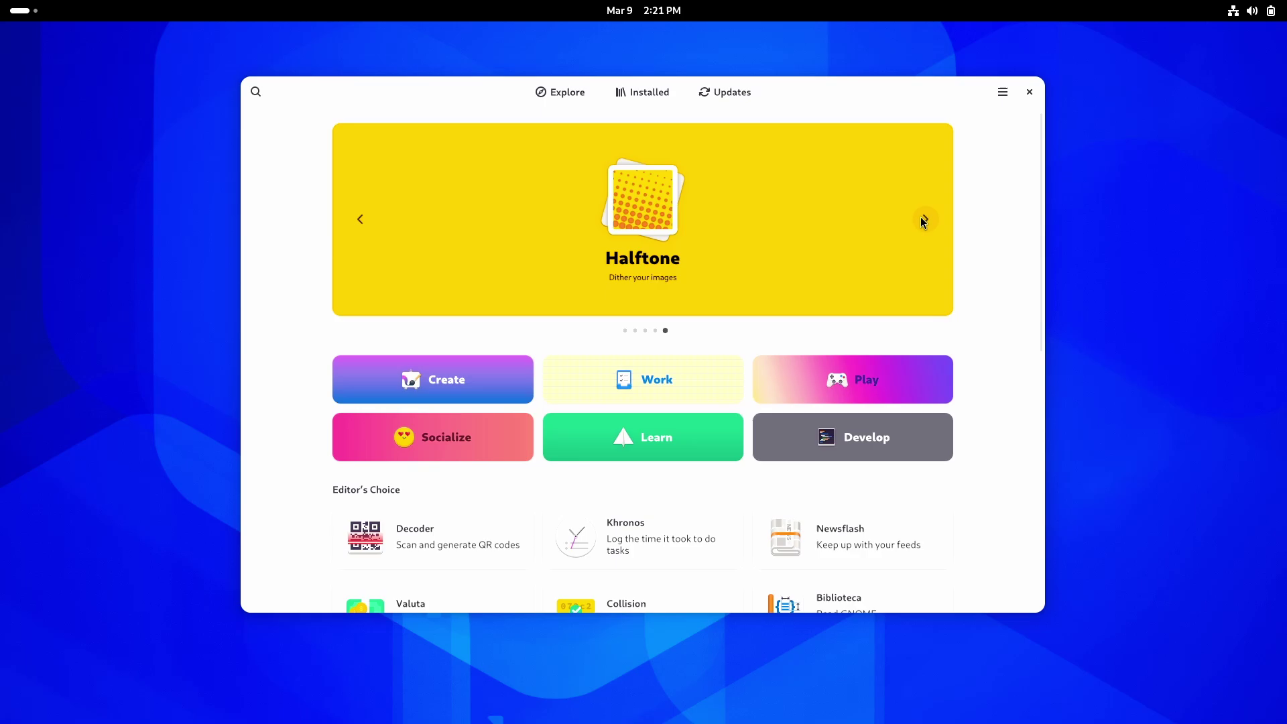
pyautogui.click(861, 379)
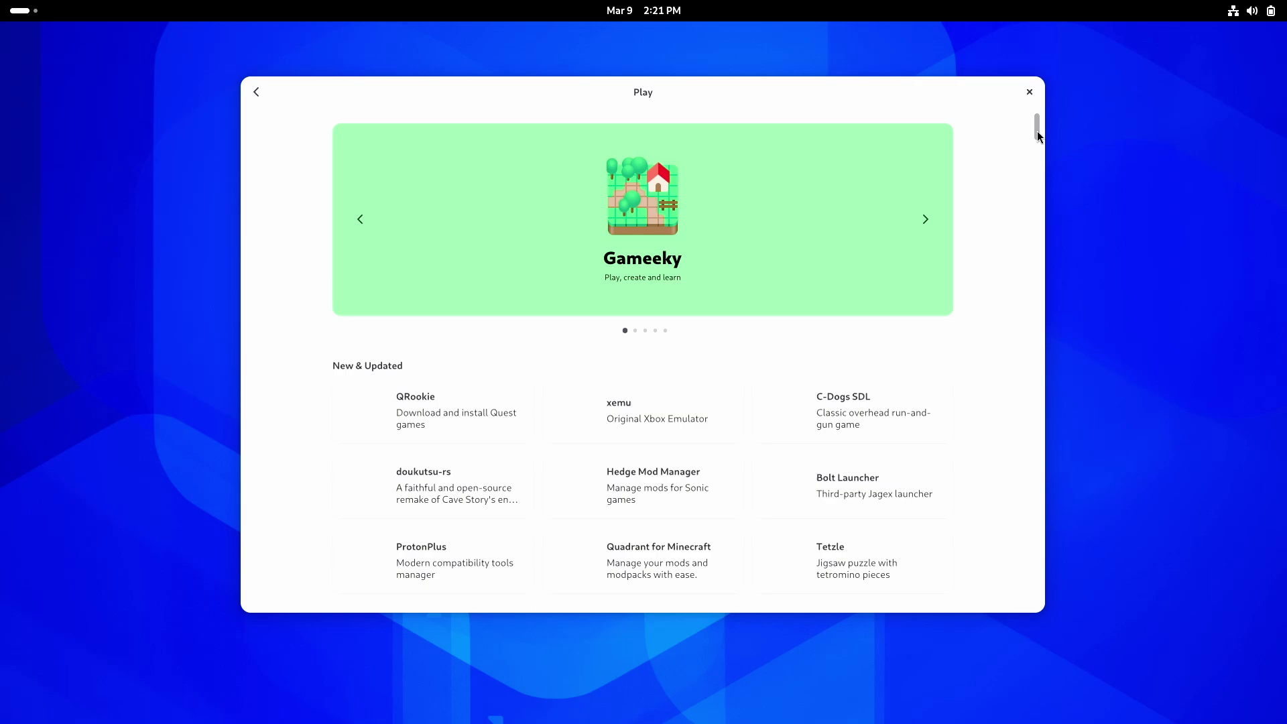
pyautogui.moveTo(1036, 130); pyautogui.dragTo(1104, 107)
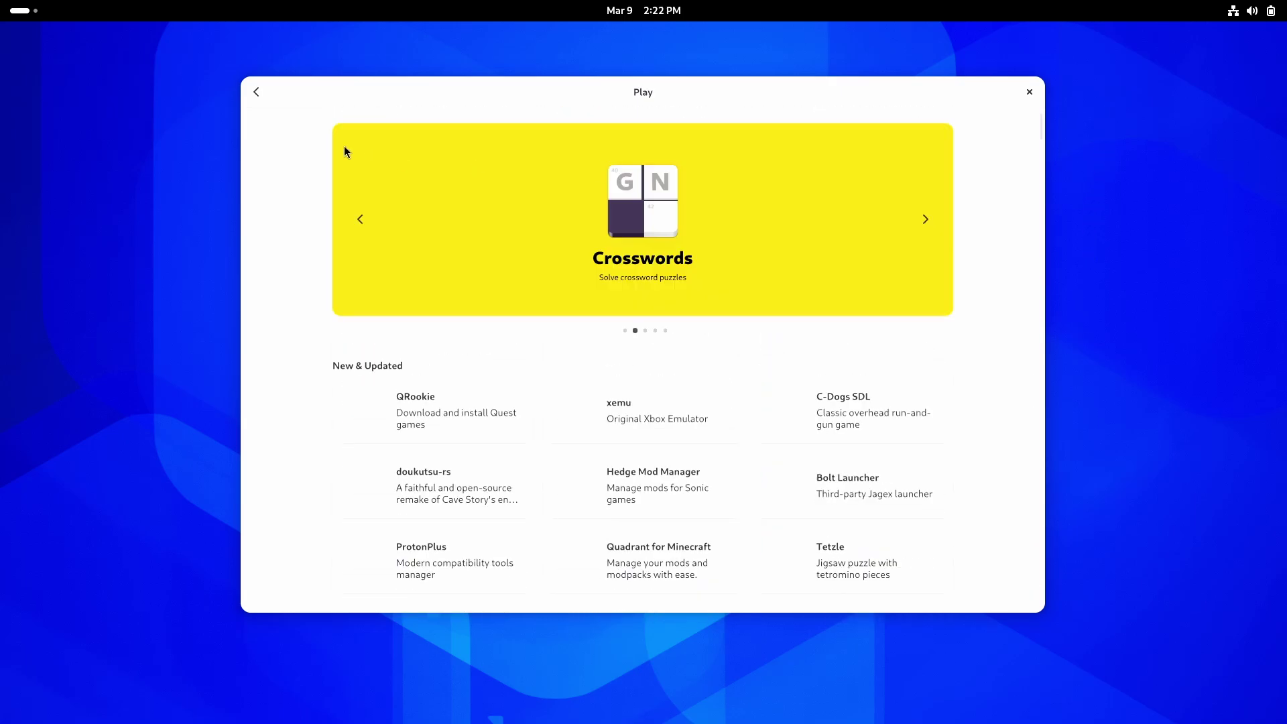
pyautogui.click(258, 93)
pyautogui.moveTo(1037, 168); pyautogui.dragTo(1031, 436)
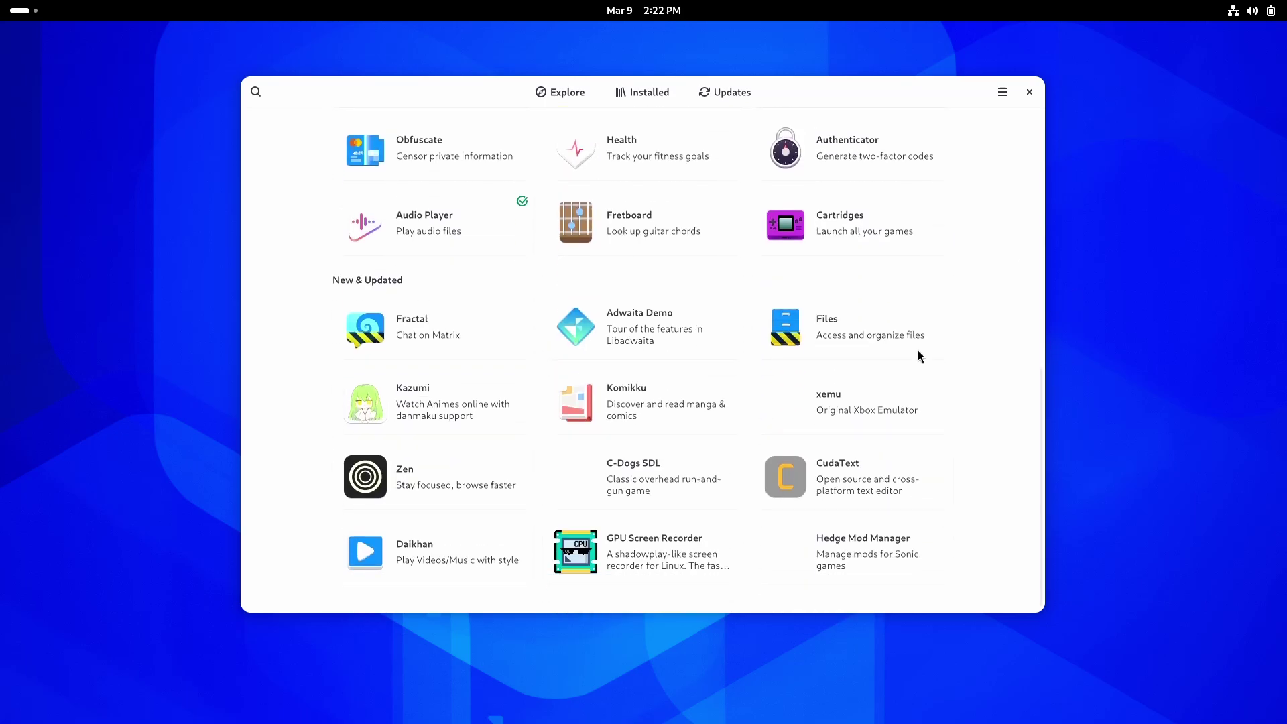
# Open the Adwaita Demo details page from New & Updated, then close GNOME Software.
pyautogui.click(677, 356)
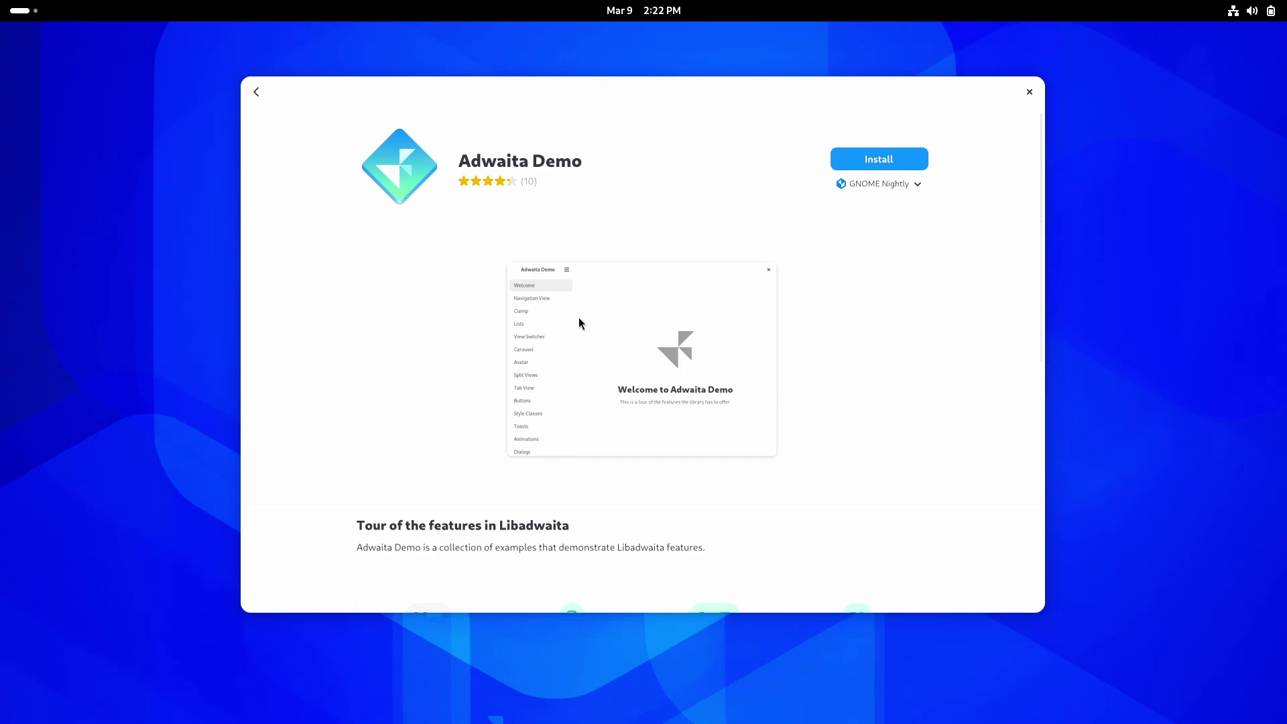
pyautogui.click(1030, 92)
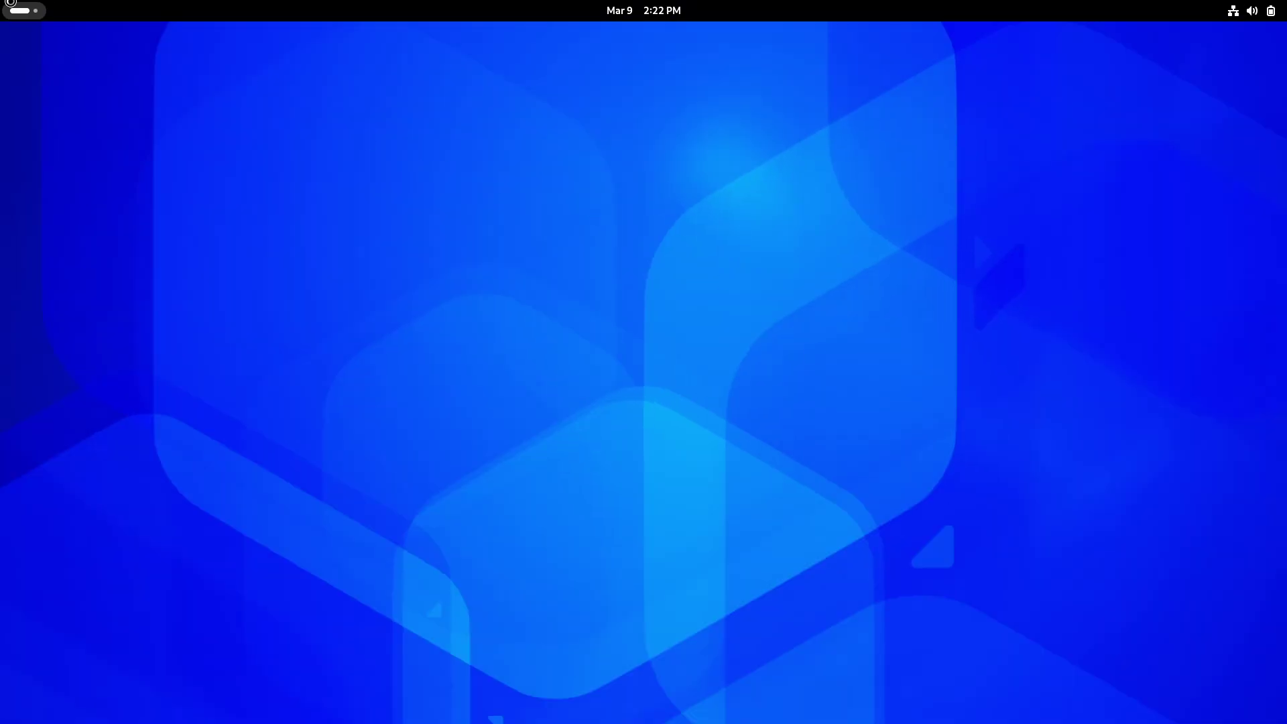
# Bring the GNOME Files Home window forward and close it with Ctrl+Q.
pyautogui.moveTo(1, 1)
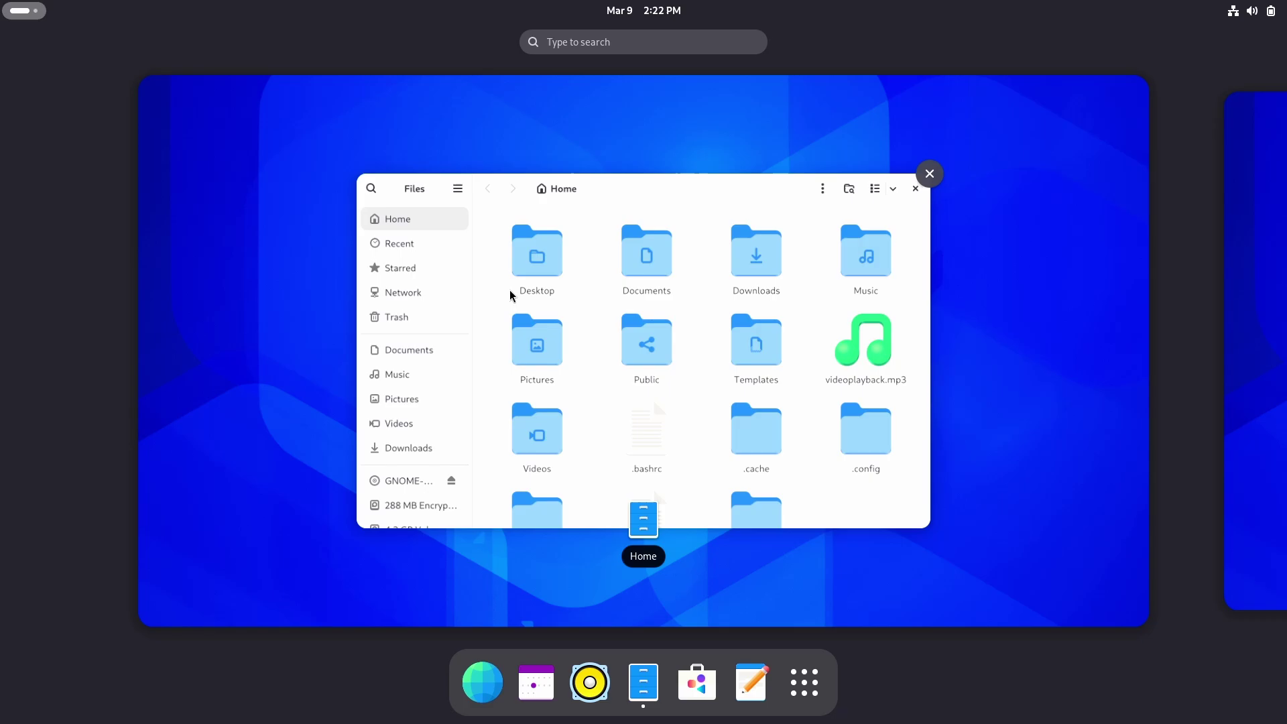
pyautogui.click(510, 295)
pyautogui.scroll(-1, 137, 359)
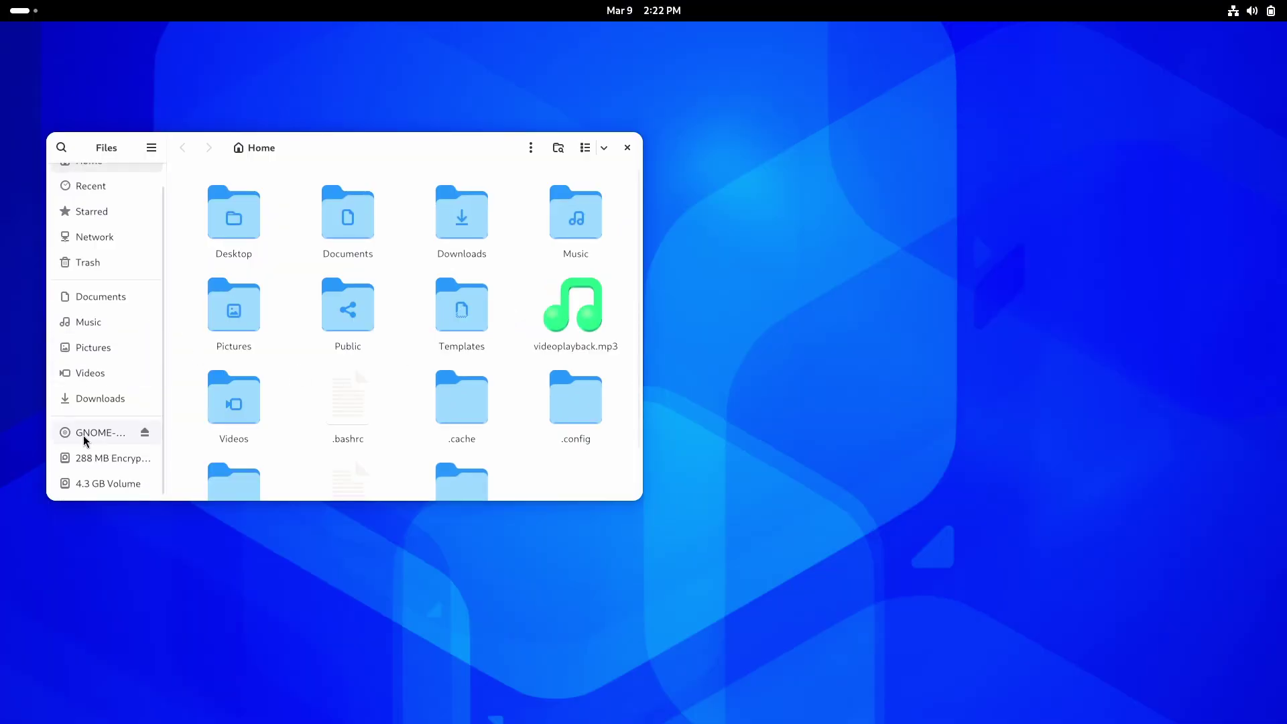
pyautogui.hotkey('ctrl', 'q')
# From the plain desktop's right-click menu, choose Change Background….
pyautogui.press('super')
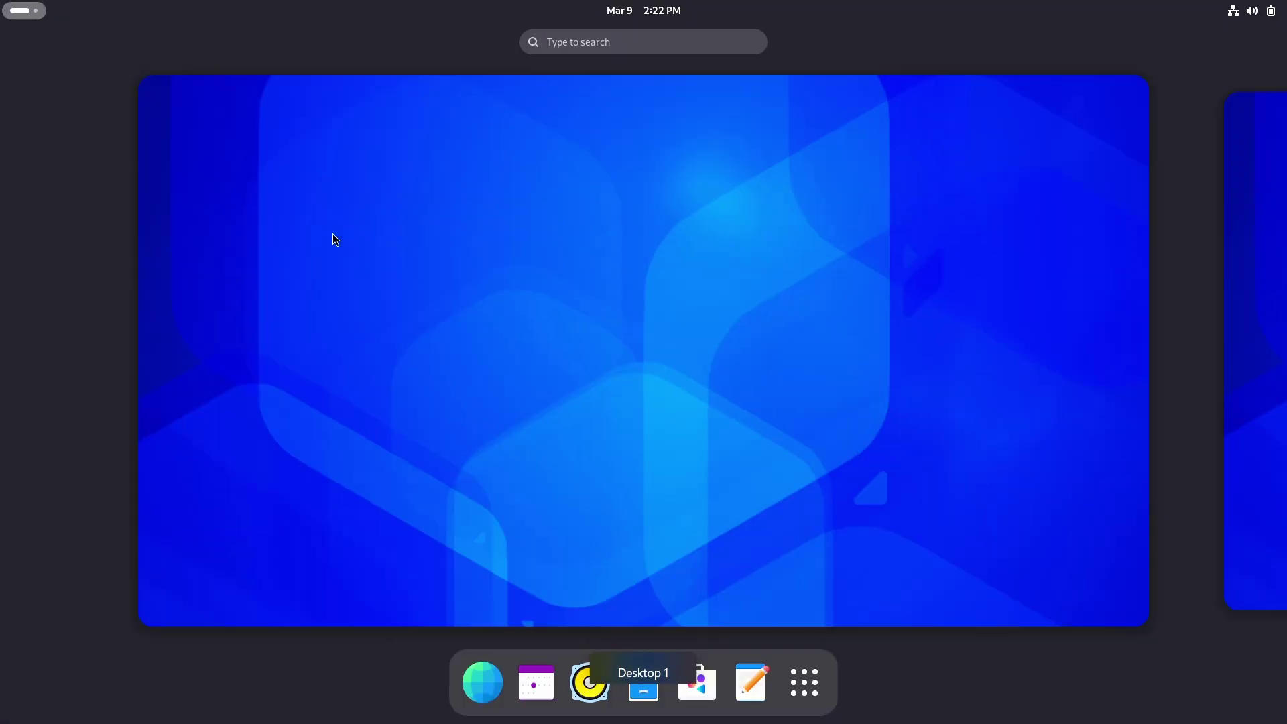
pyautogui.click(648, 237)
pyautogui.rightClick(648, 238)
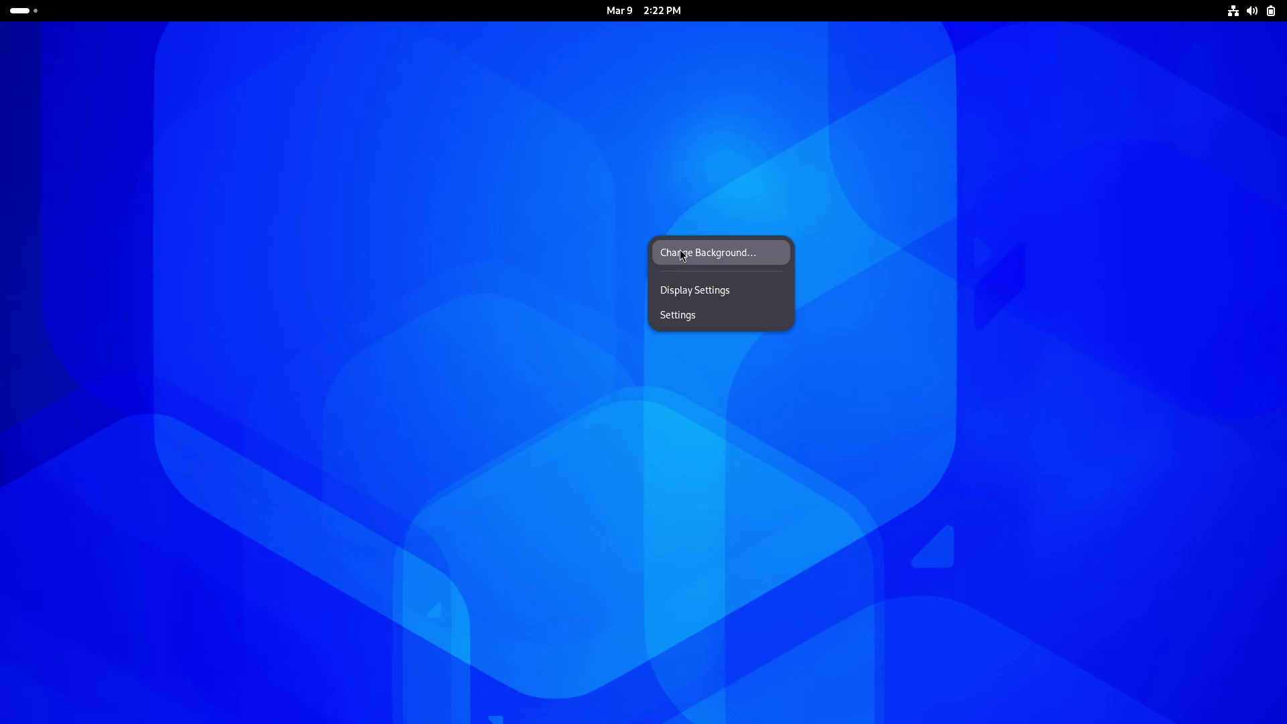
pyautogui.click(685, 253)
# Bring the Appearance settings window forward and move it up and to the right.
pyautogui.click(20, 10)
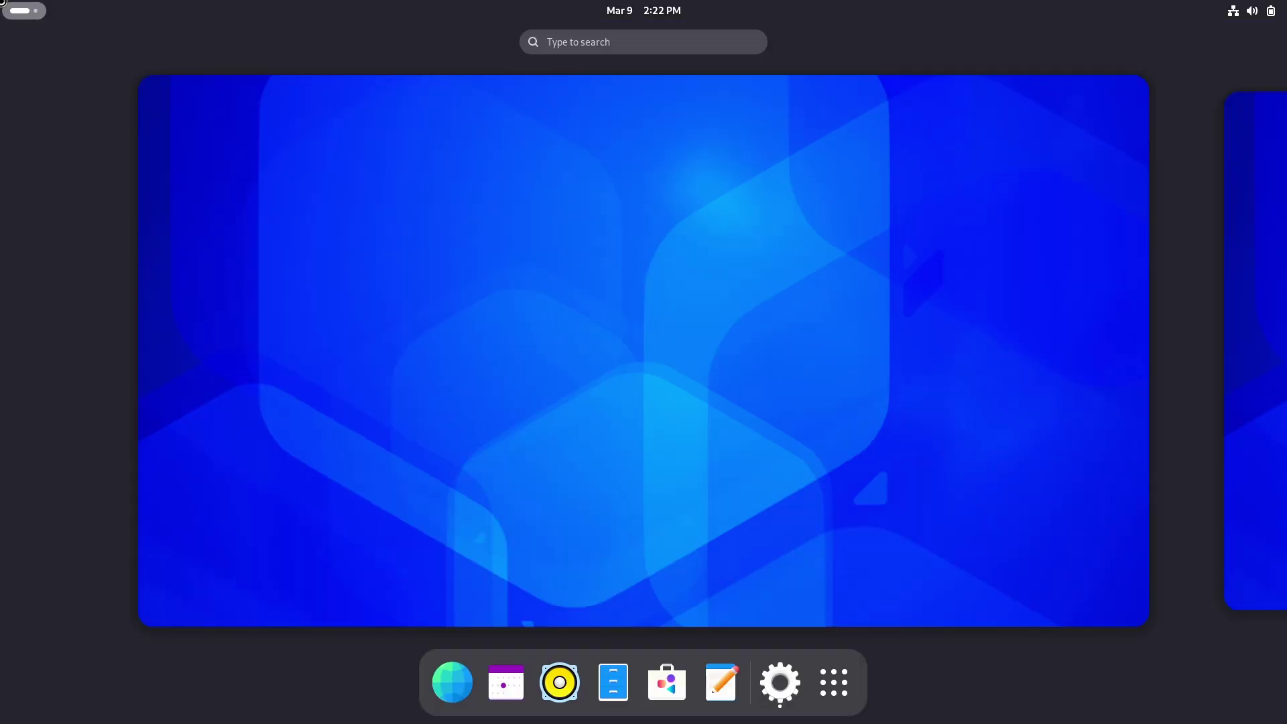
pyautogui.click(569, 375)
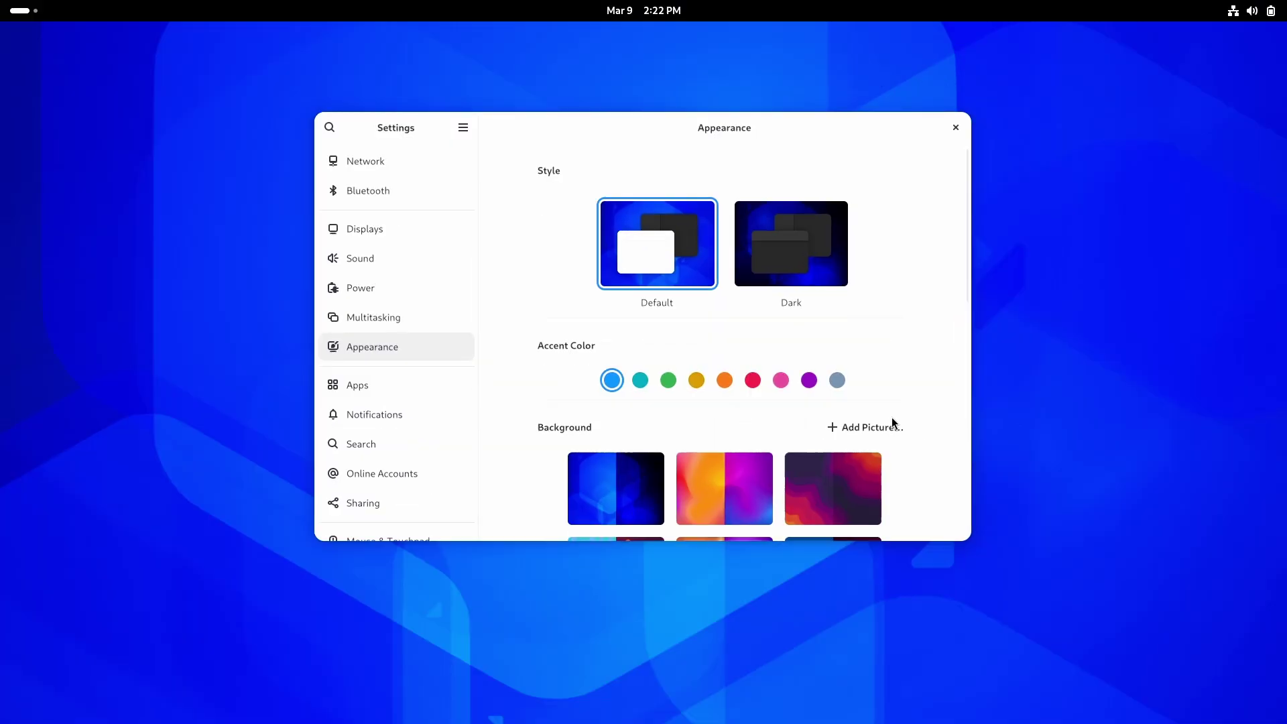
pyautogui.scroll(-2, 891, 422)
pyautogui.scroll(-2, 891, 422)
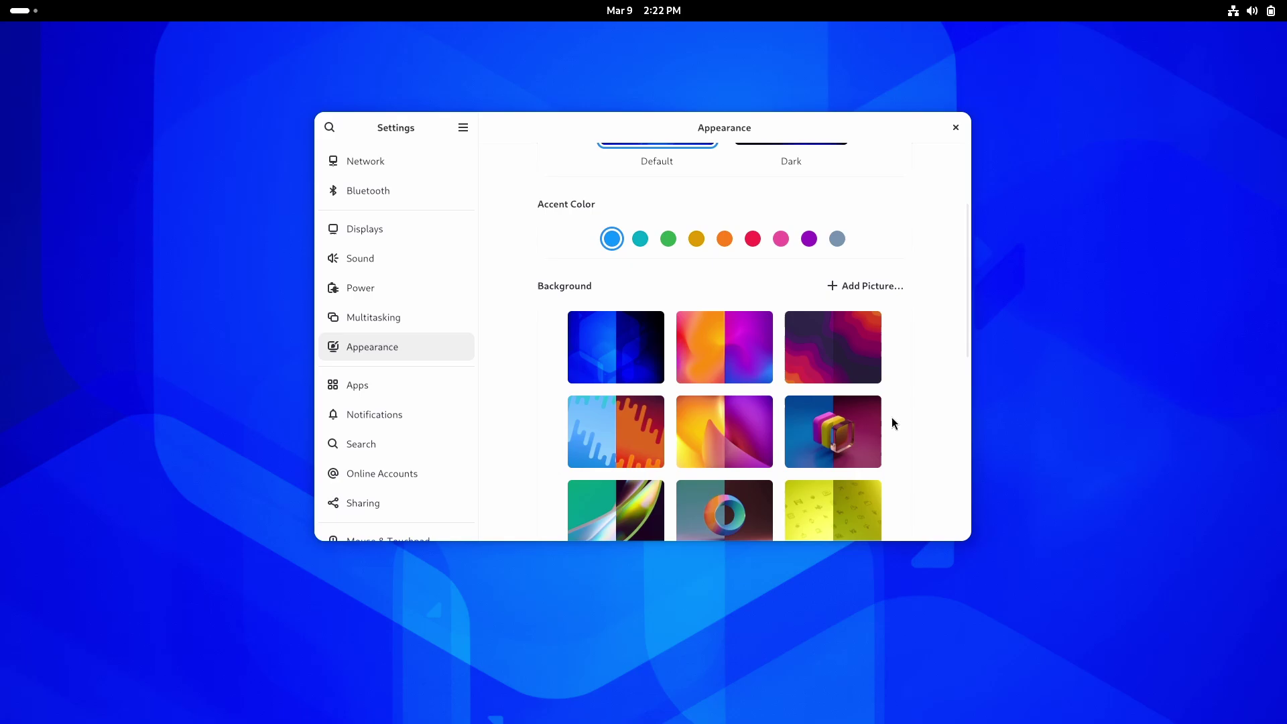
pyautogui.moveTo(720, 128); pyautogui.dragTo(729, 164)
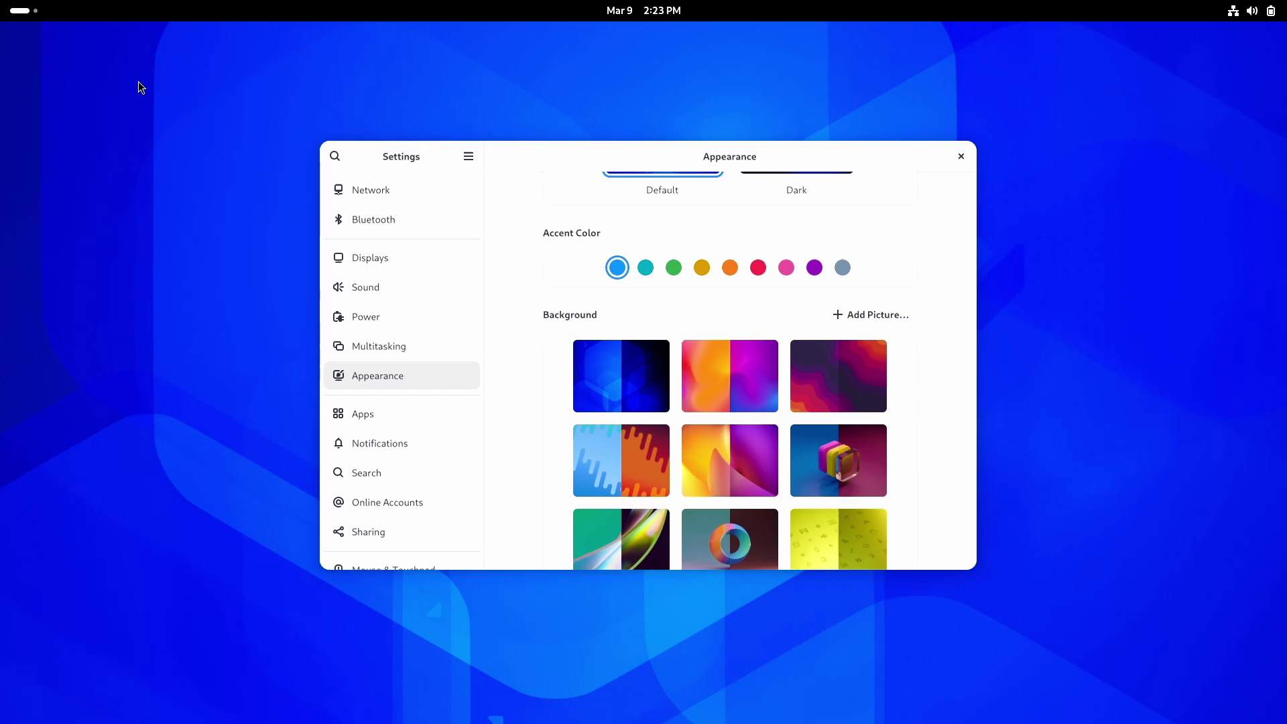
# Visit the empty second workspace, return to the first, and scroll Settings up to Style.
pyautogui.press('super+Page_Down')
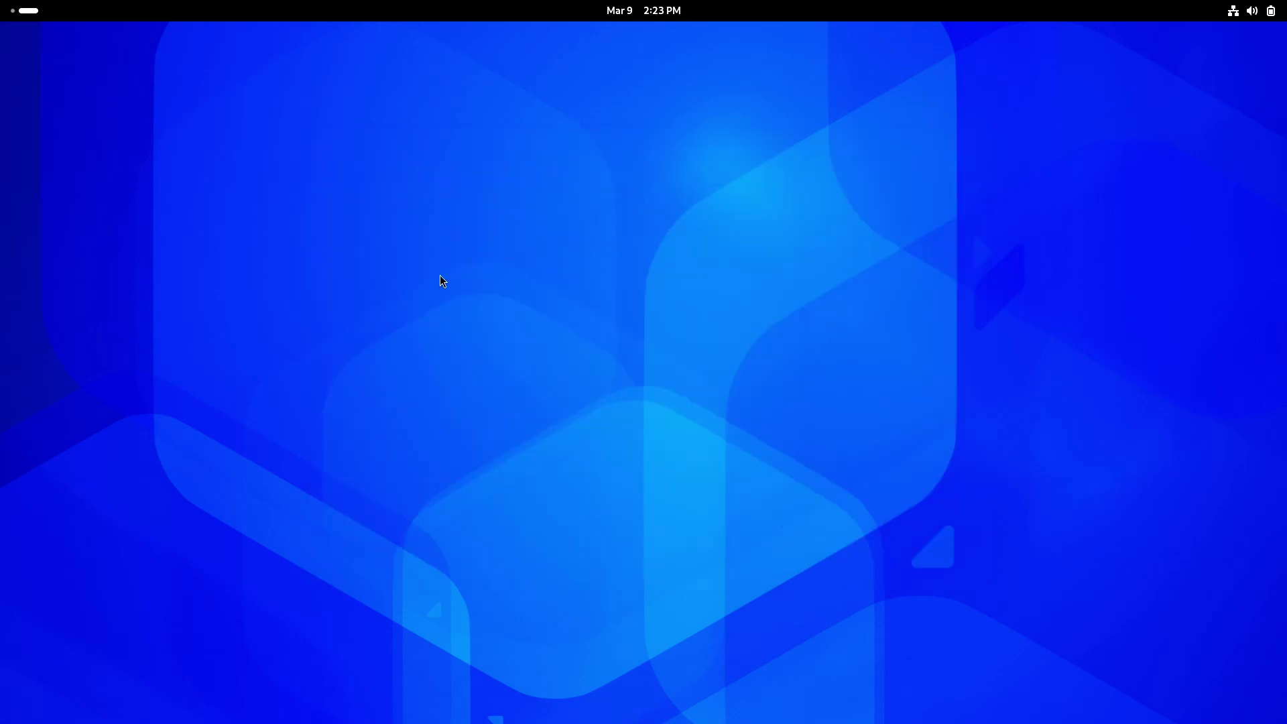
pyautogui.press('super+Page_Up')
pyautogui.press('super')
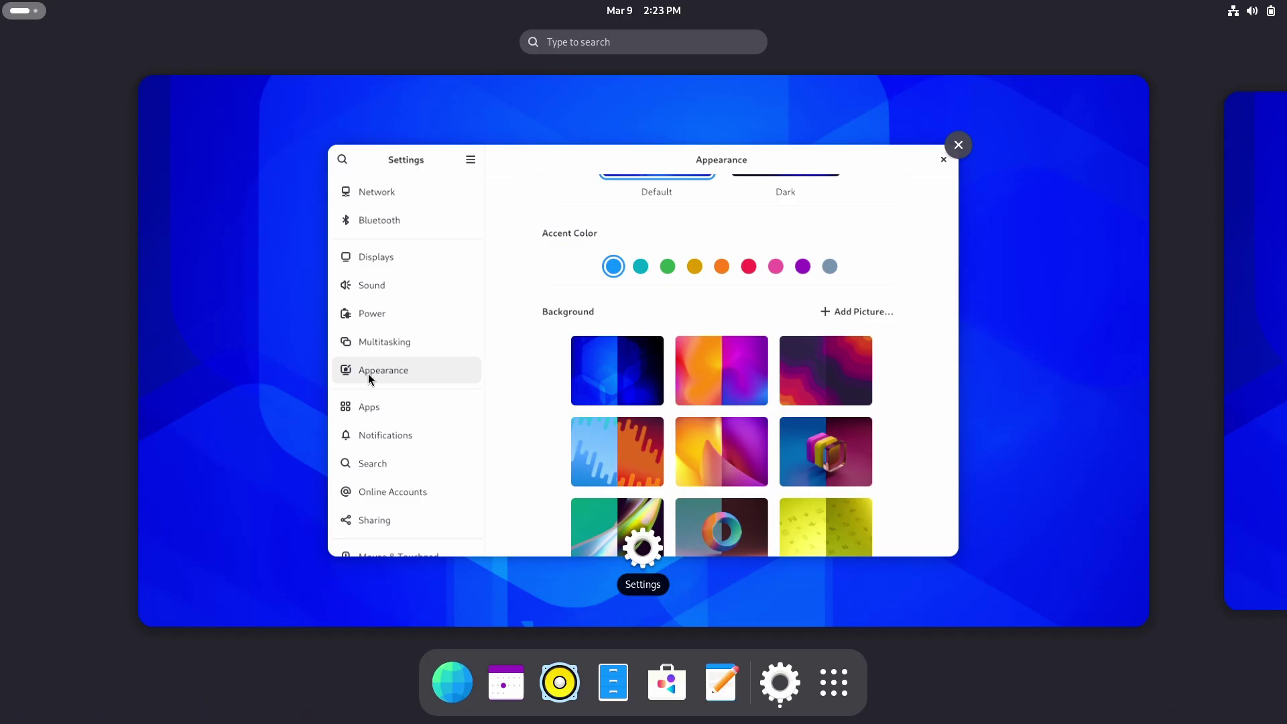
pyautogui.click(808, 391)
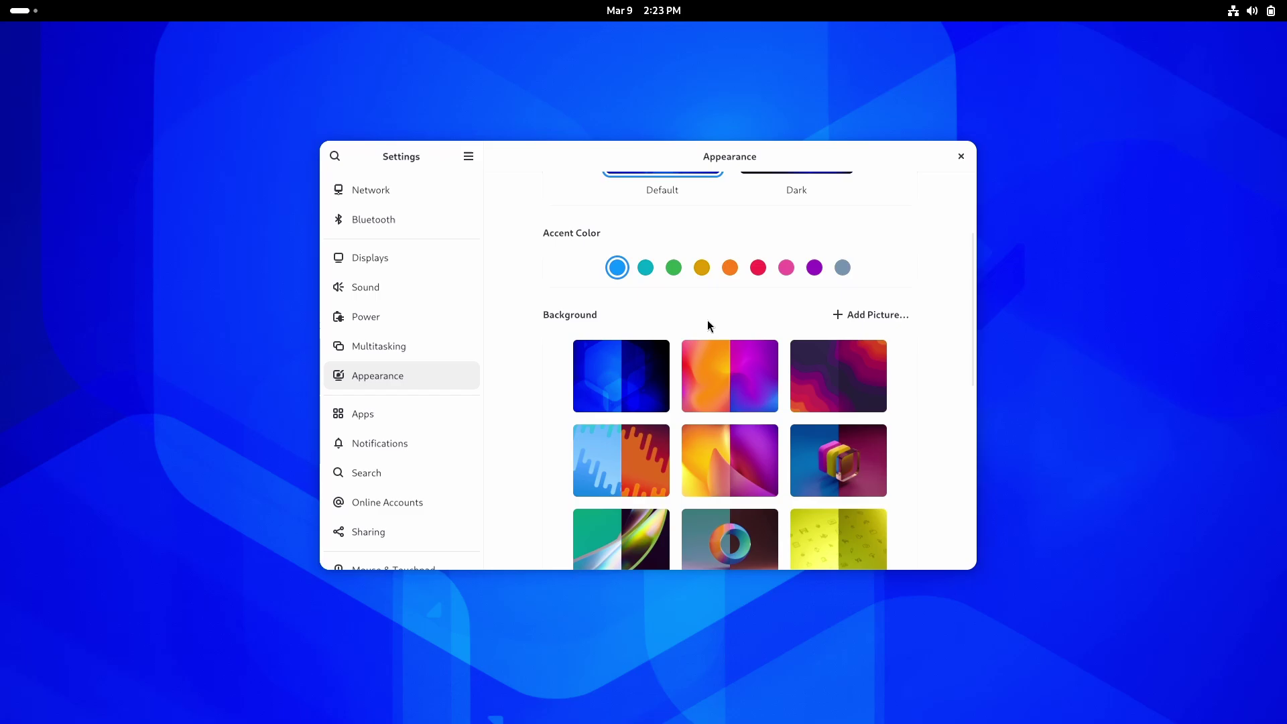
pyautogui.scroll(4, 682, 333)
# Try the Dark style, revert to Default, and pick the orange and purple wallpaper.
pyautogui.click(777, 280)
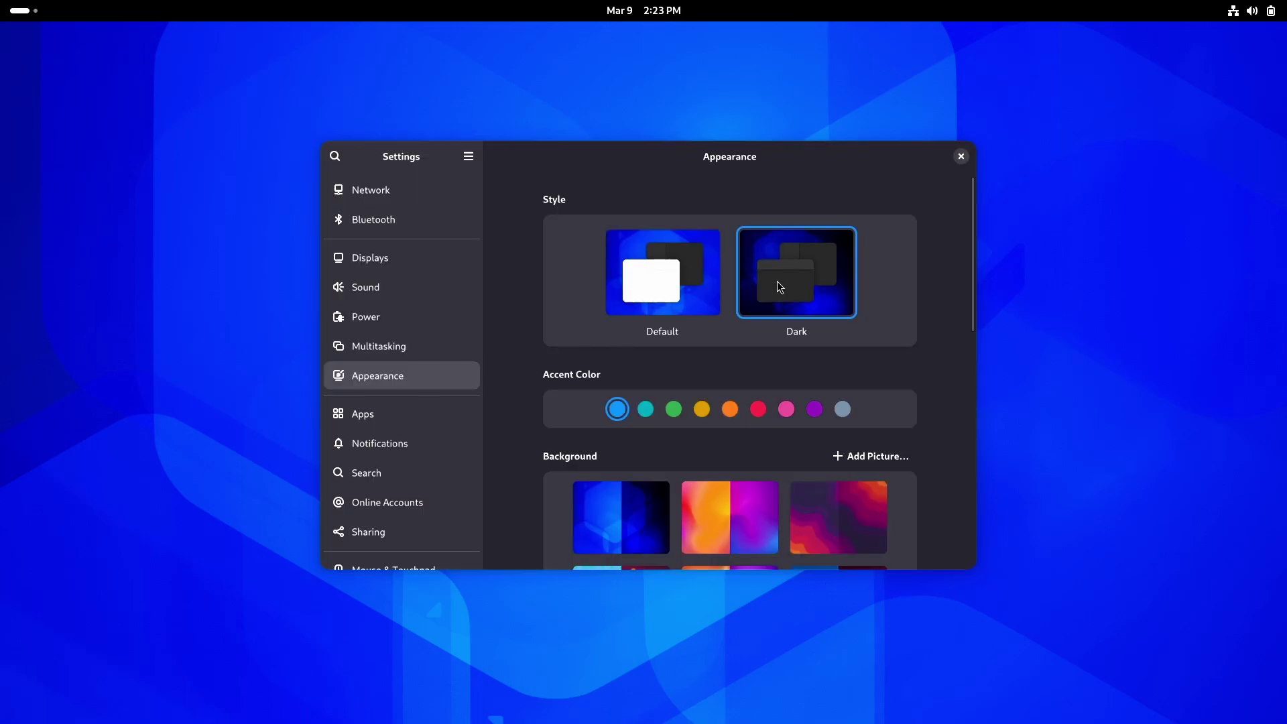
pyautogui.scroll(-1, 36, 16)
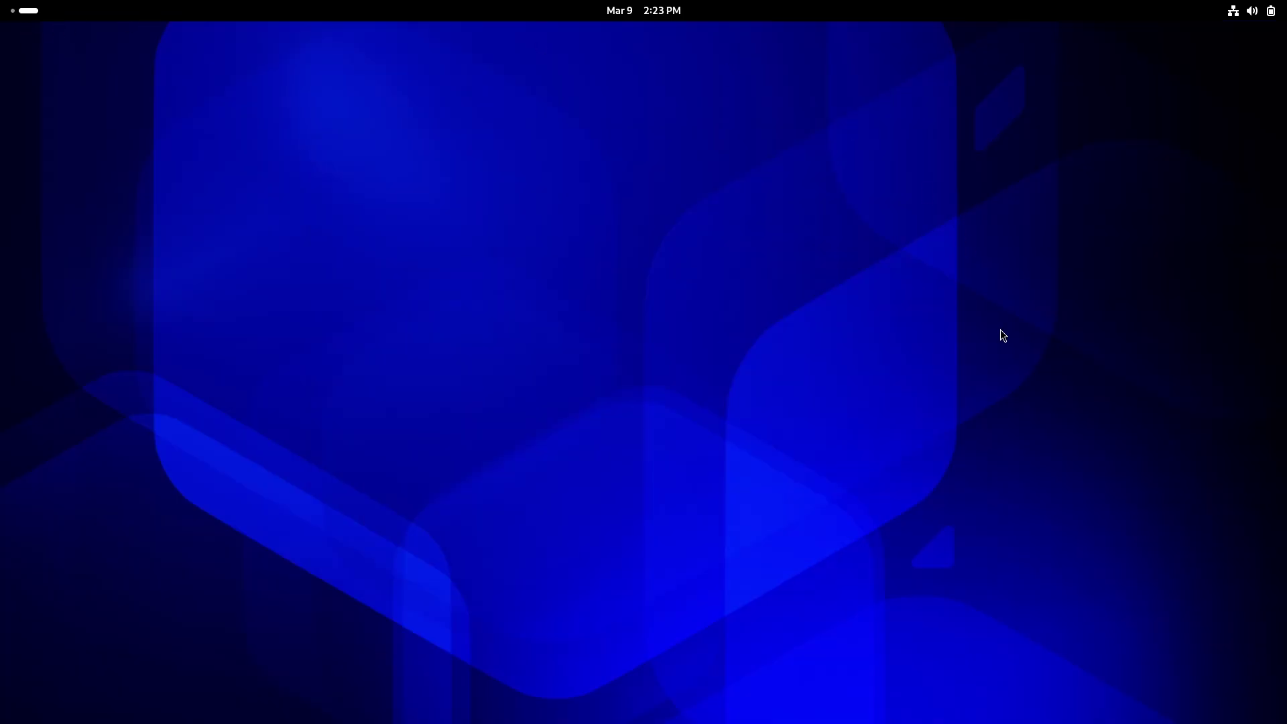
pyautogui.scroll(1, 27, 11)
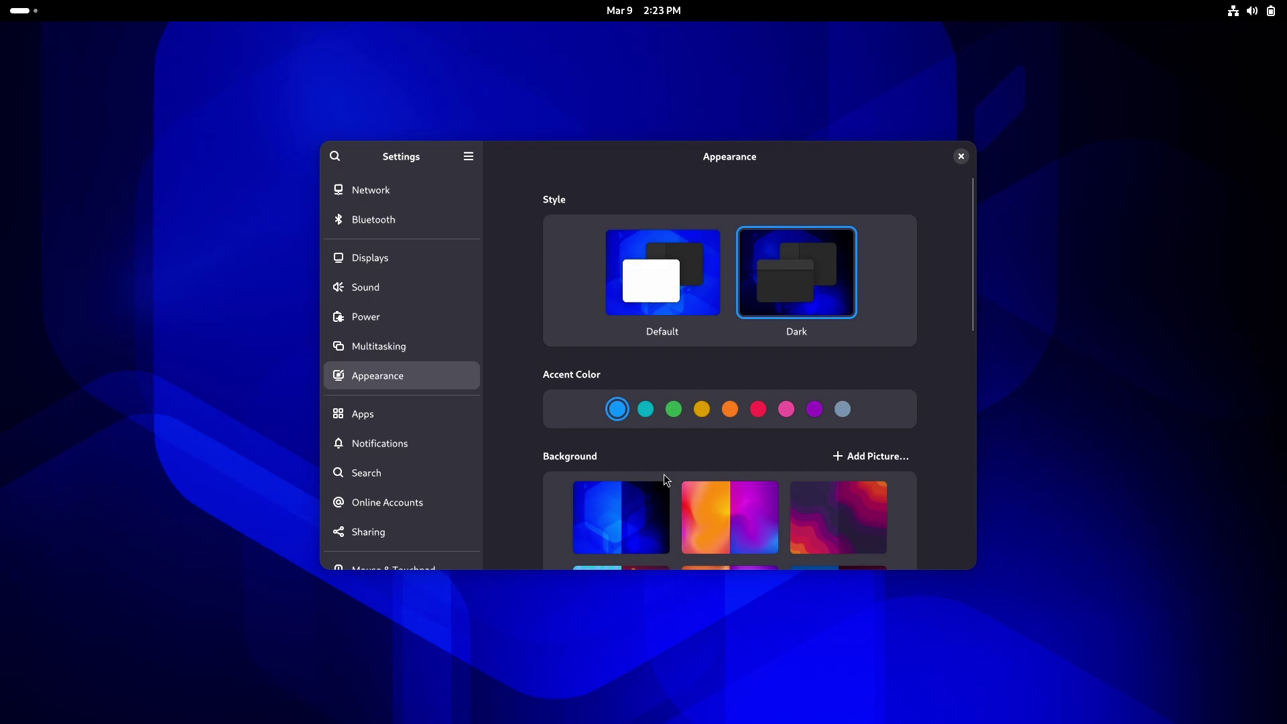
pyautogui.click(689, 313)
pyautogui.click(725, 529)
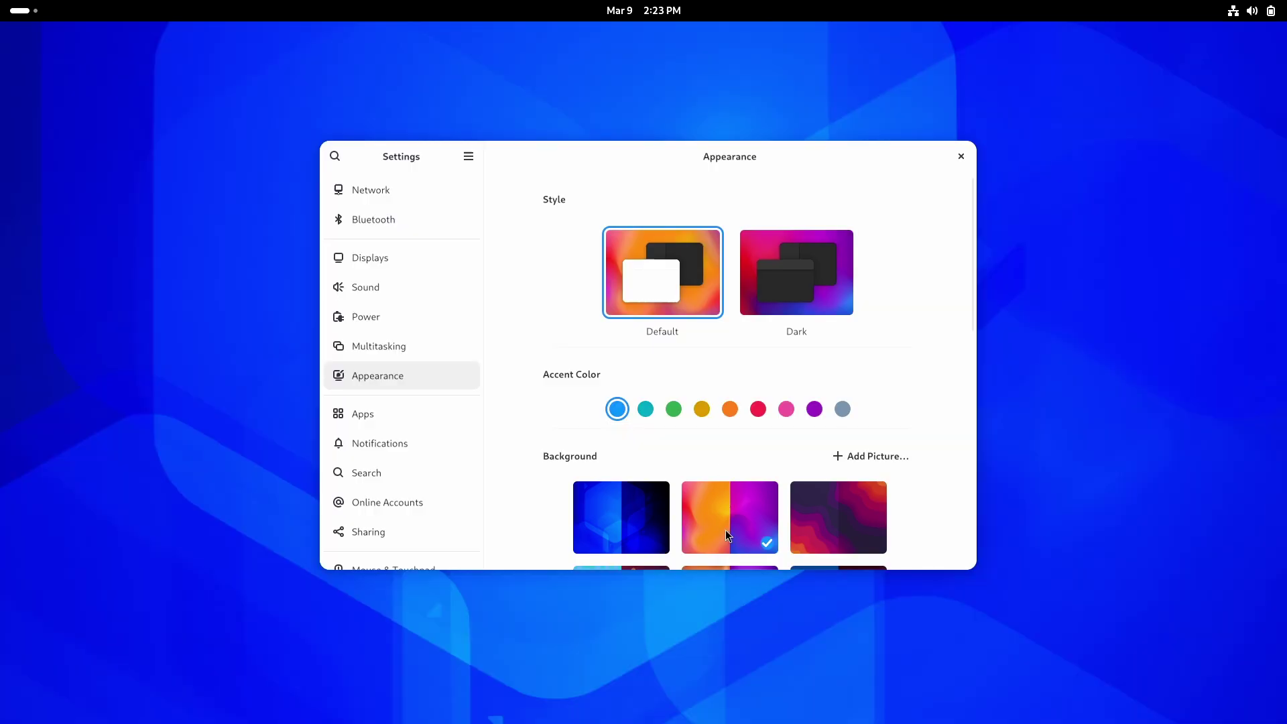
pyautogui.press('super+Page_Down')
pyautogui.press('super+Page_Up')
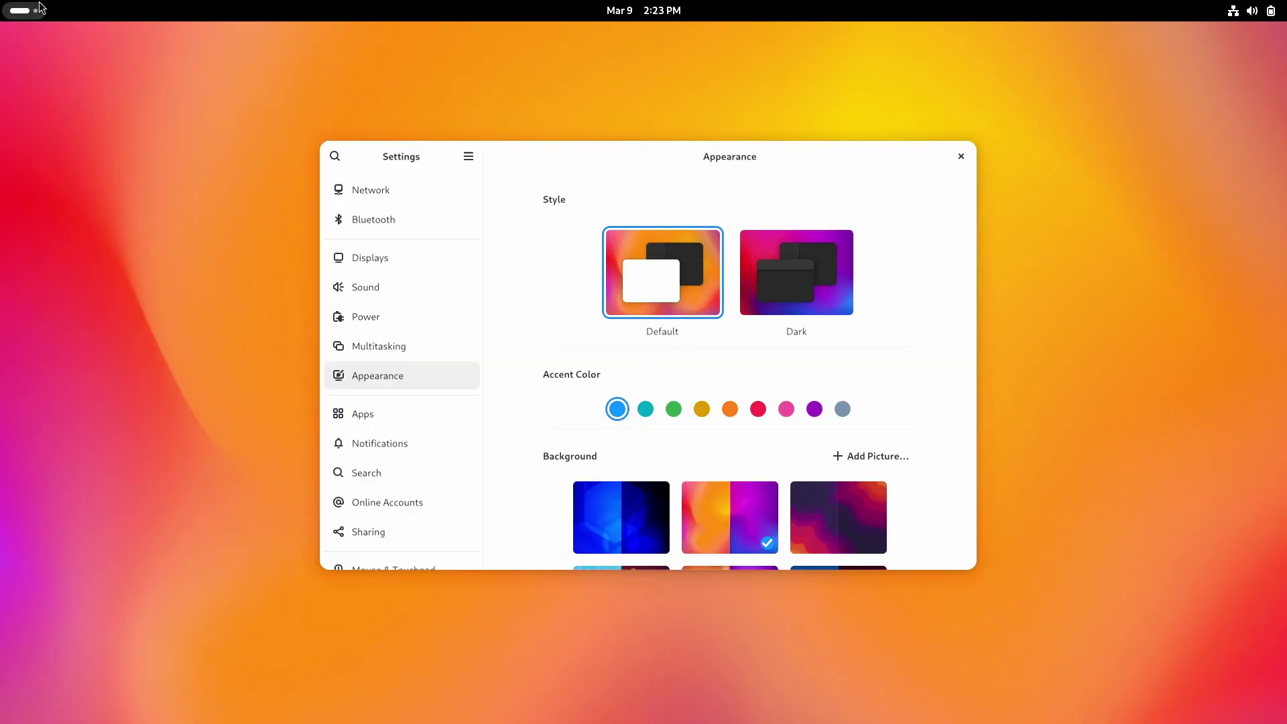
# Apply Dark once more, then settle on the light Default style and close Settings.
pyautogui.click(750, 248)
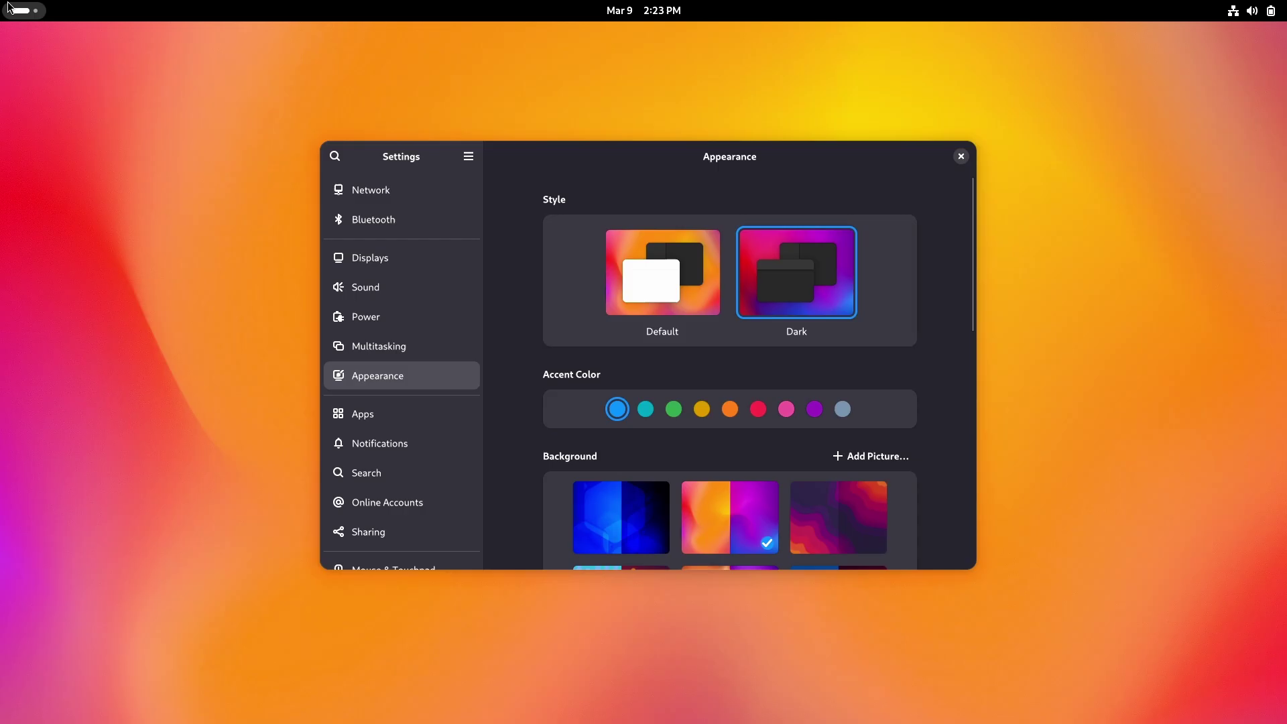
pyautogui.scroll(-1, 26, 11)
pyautogui.press('super')
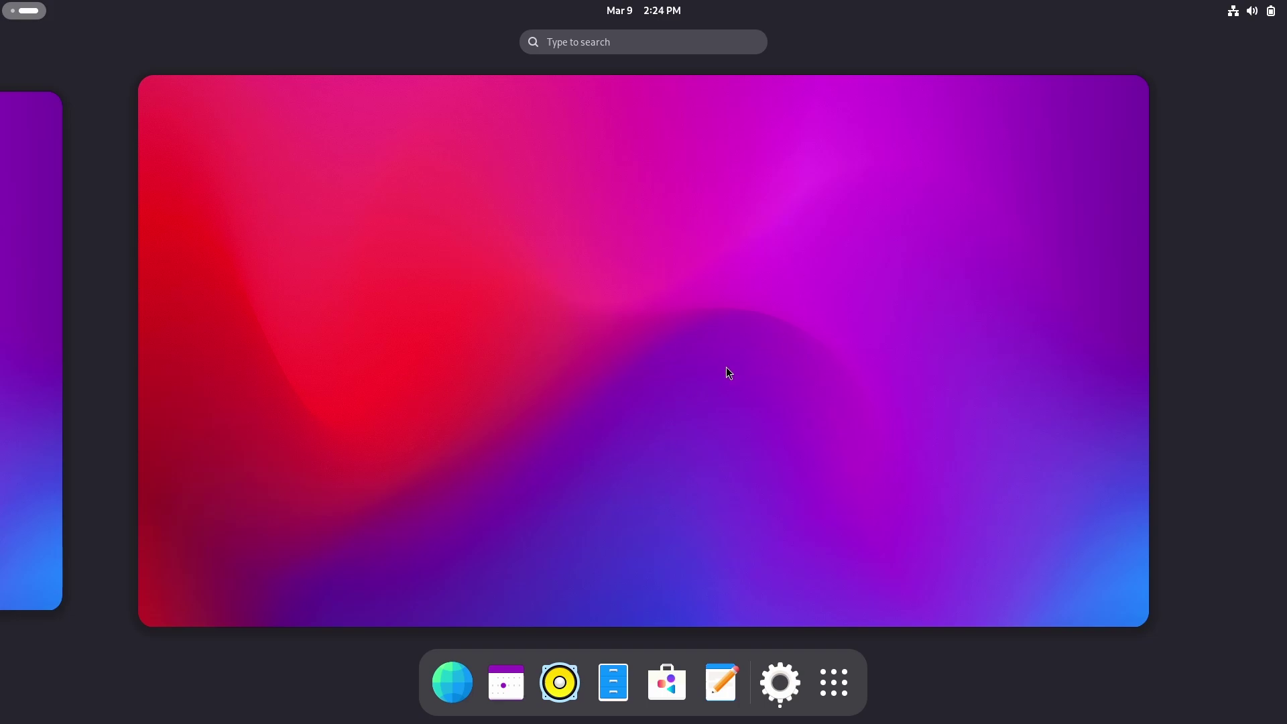
pyautogui.scroll(1, 723, 367)
pyautogui.click(610, 504)
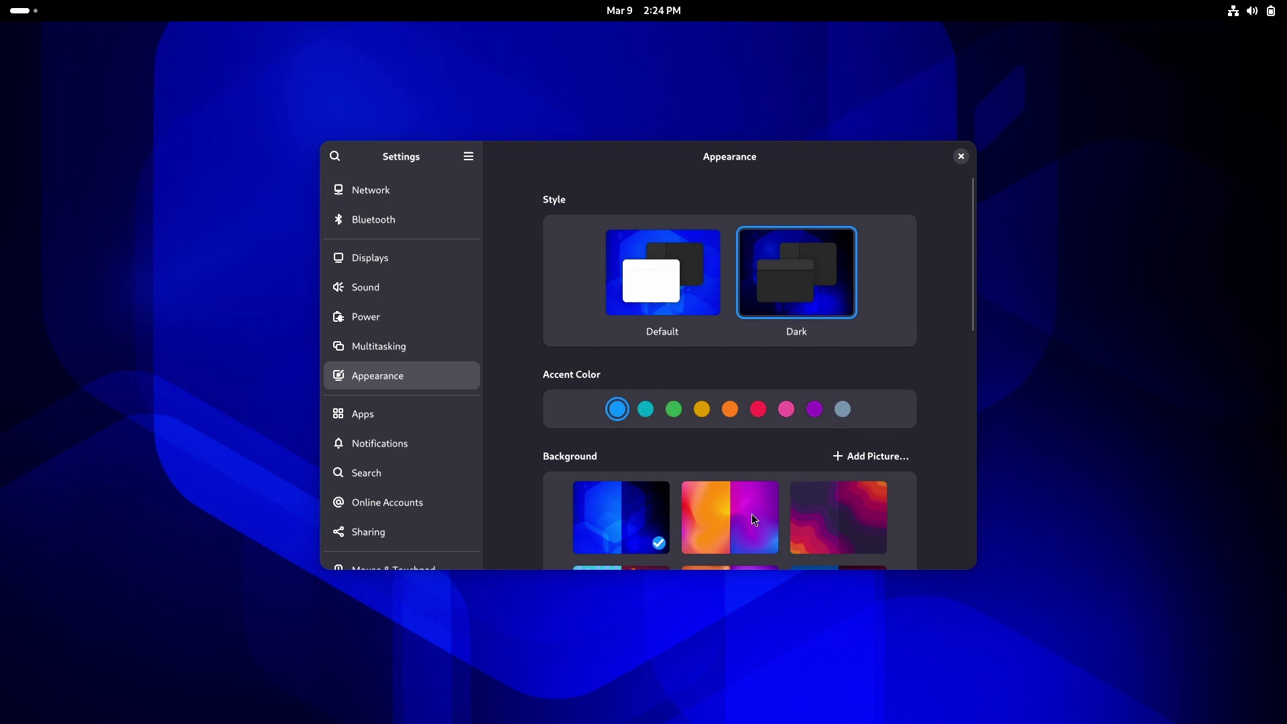
pyautogui.click(667, 262)
pyautogui.click(960, 156)
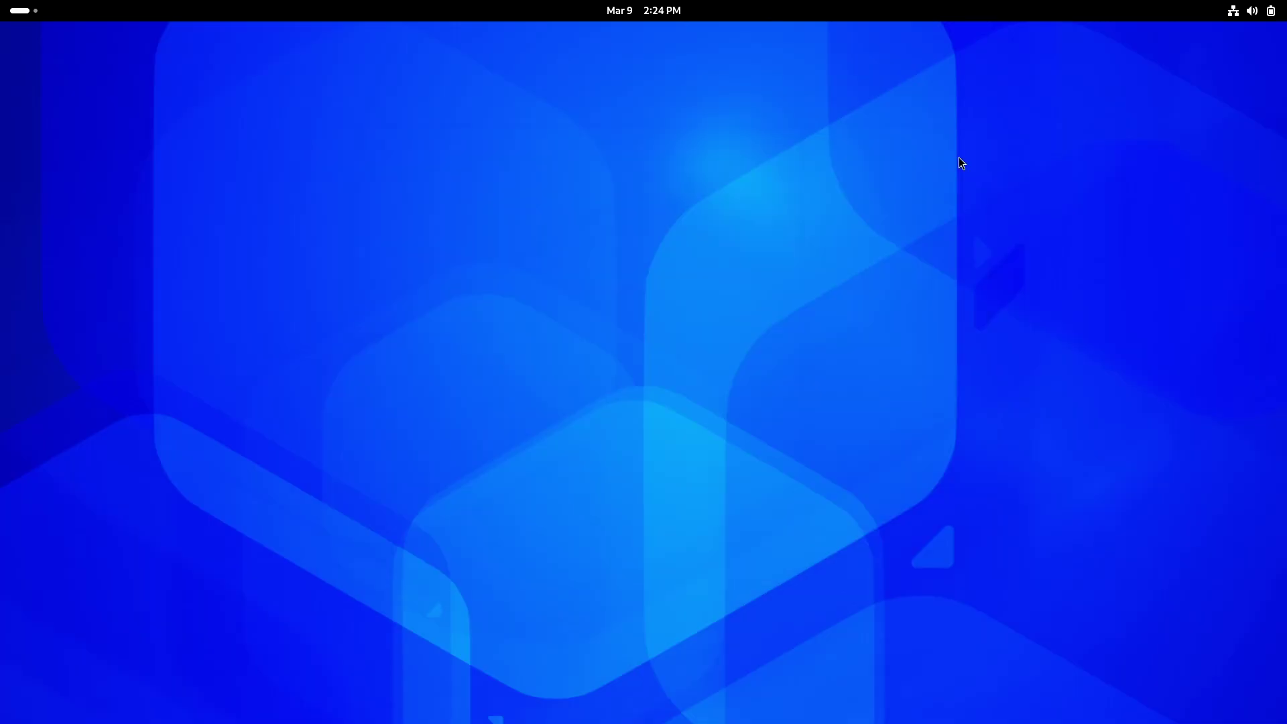
# Launch GNOME Software, search for 'tweaks', and open the Tweaks details page.
pyautogui.click(20, 10)
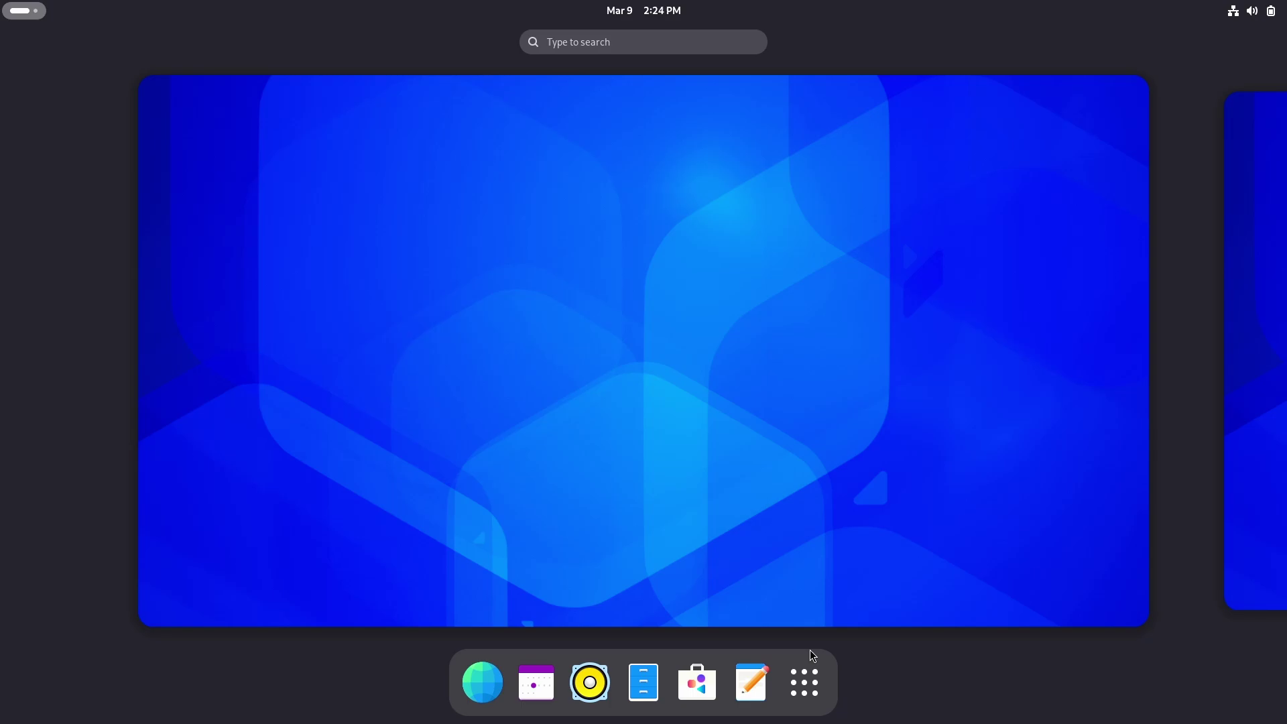
pyautogui.click(686, 658)
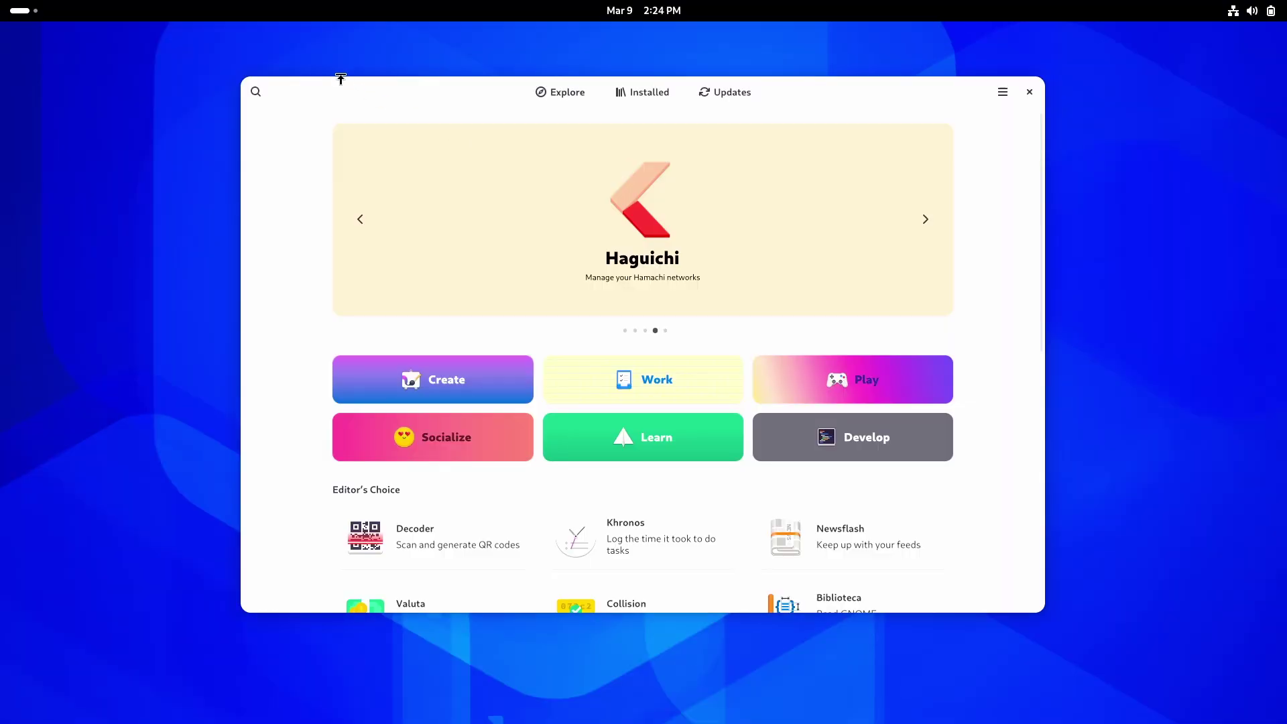
pyautogui.click(259, 91)
pyautogui.write('tweaks')
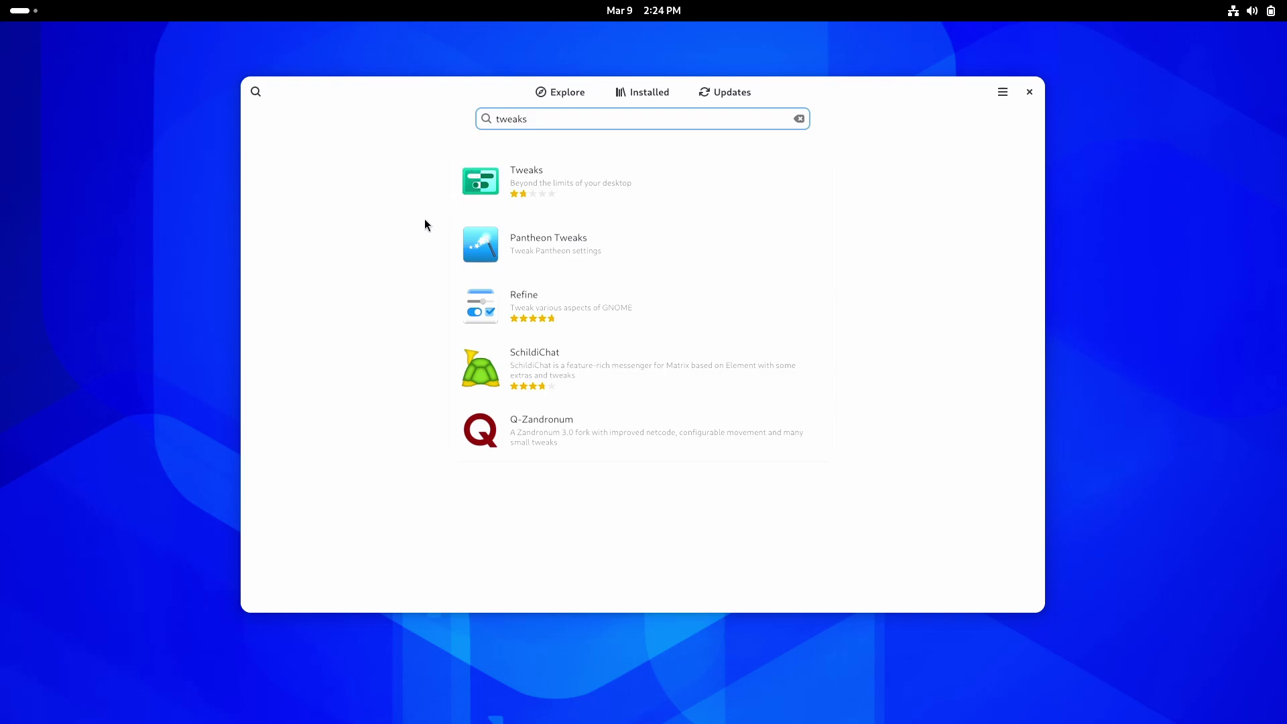
pyautogui.click(549, 185)
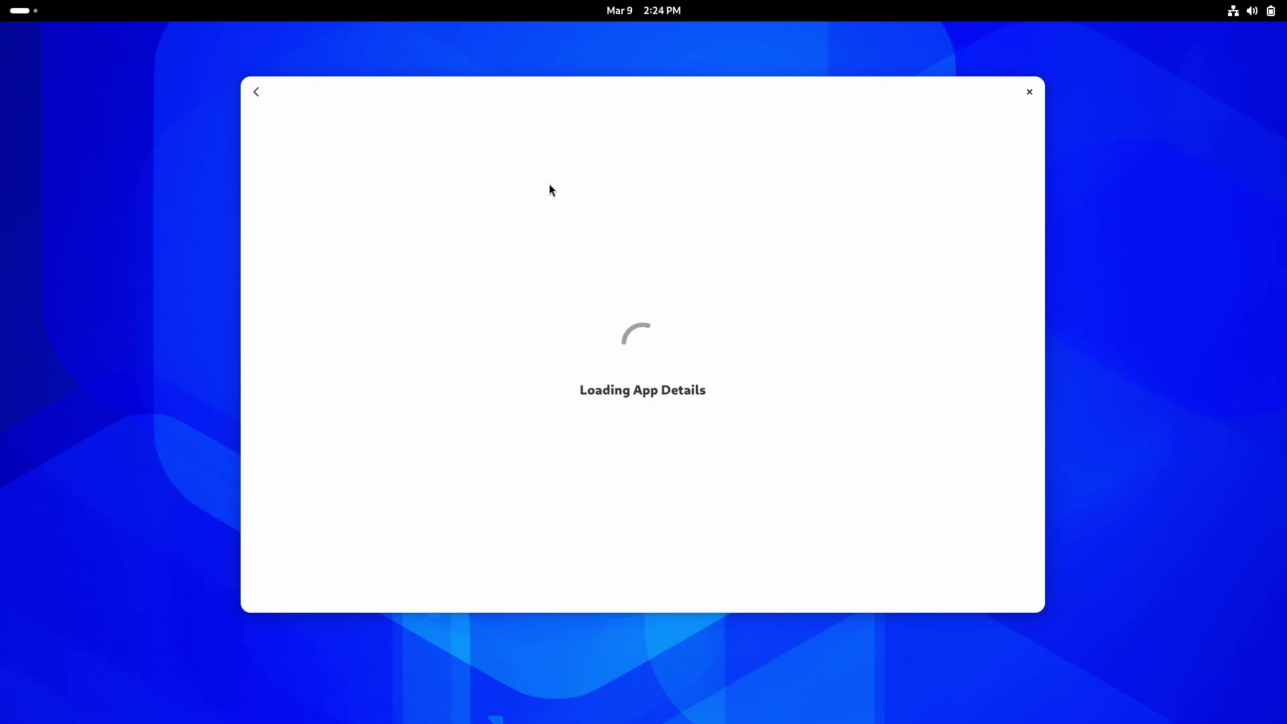
pyautogui.moveTo(460, 144); pyautogui.dragTo(535, 138)
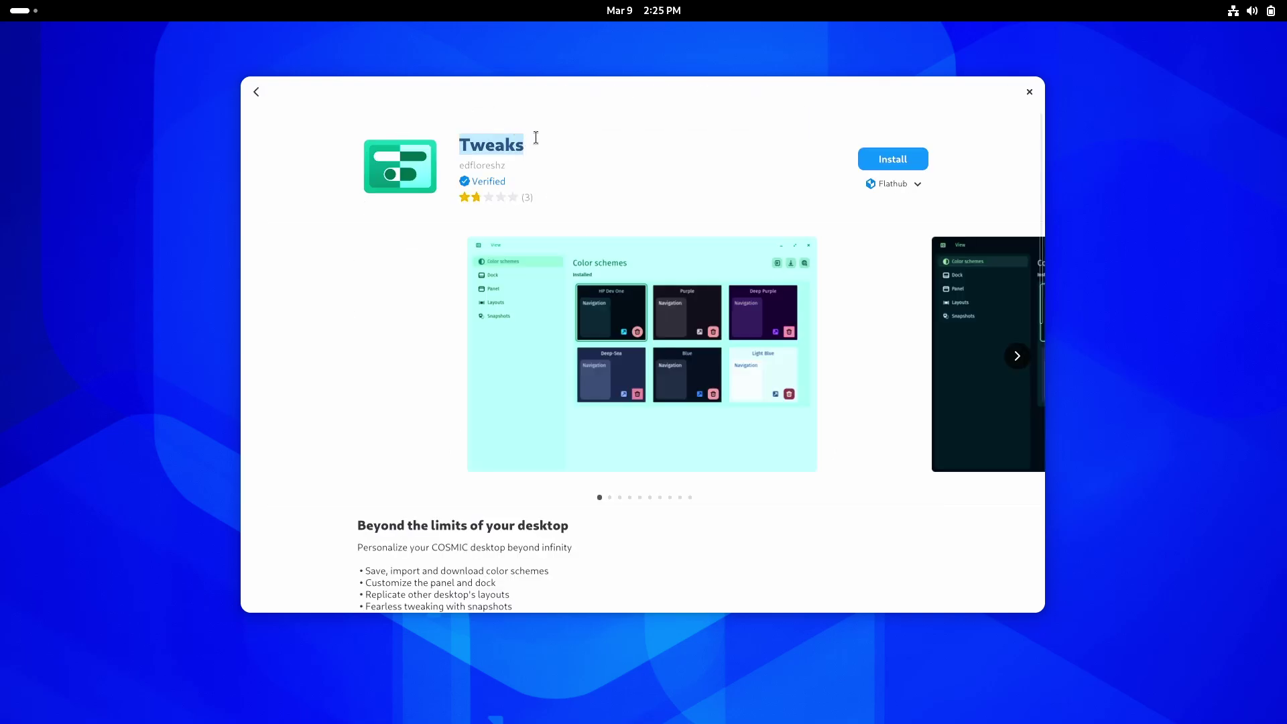
pyautogui.click(536, 138)
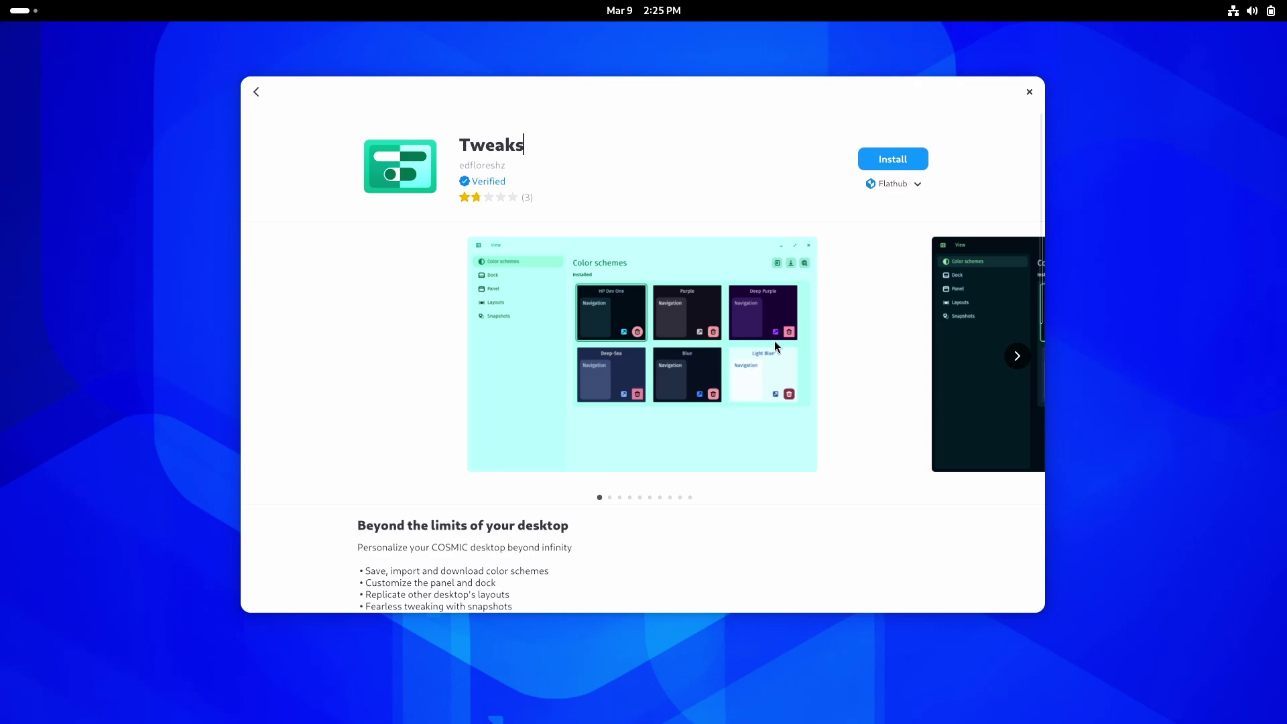
# Return to the results and shorten the search term to 'tweak'.
pyautogui.click(256, 91)
pyautogui.click(596, 128)
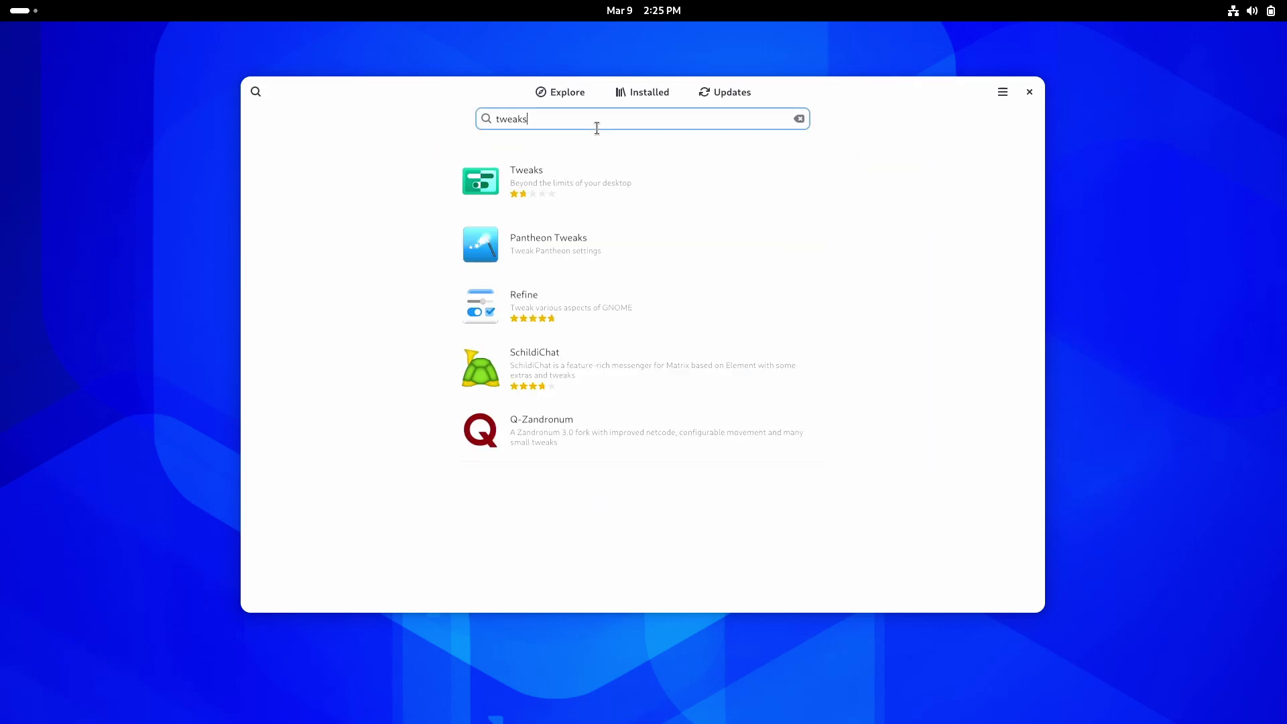
pyautogui.press('BackSpace')
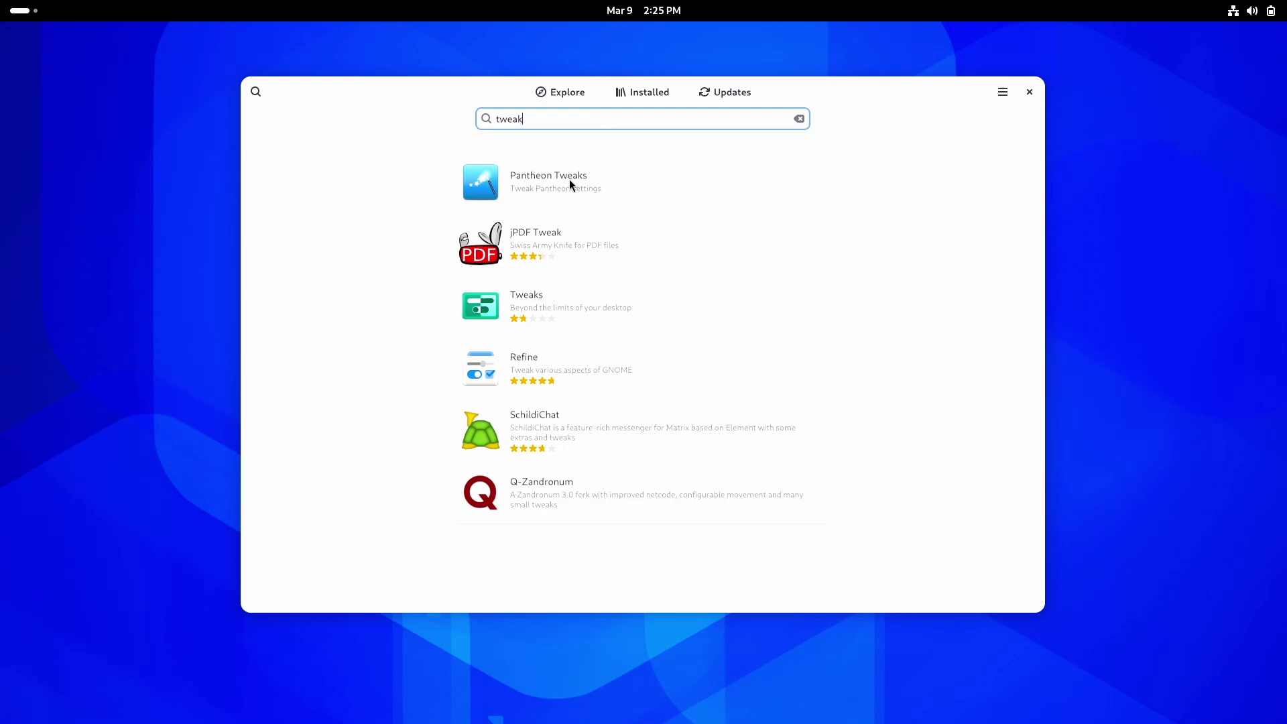
# Open Refine's details page, browse its screenshots, install it, and return to the results.
pyautogui.click(615, 366)
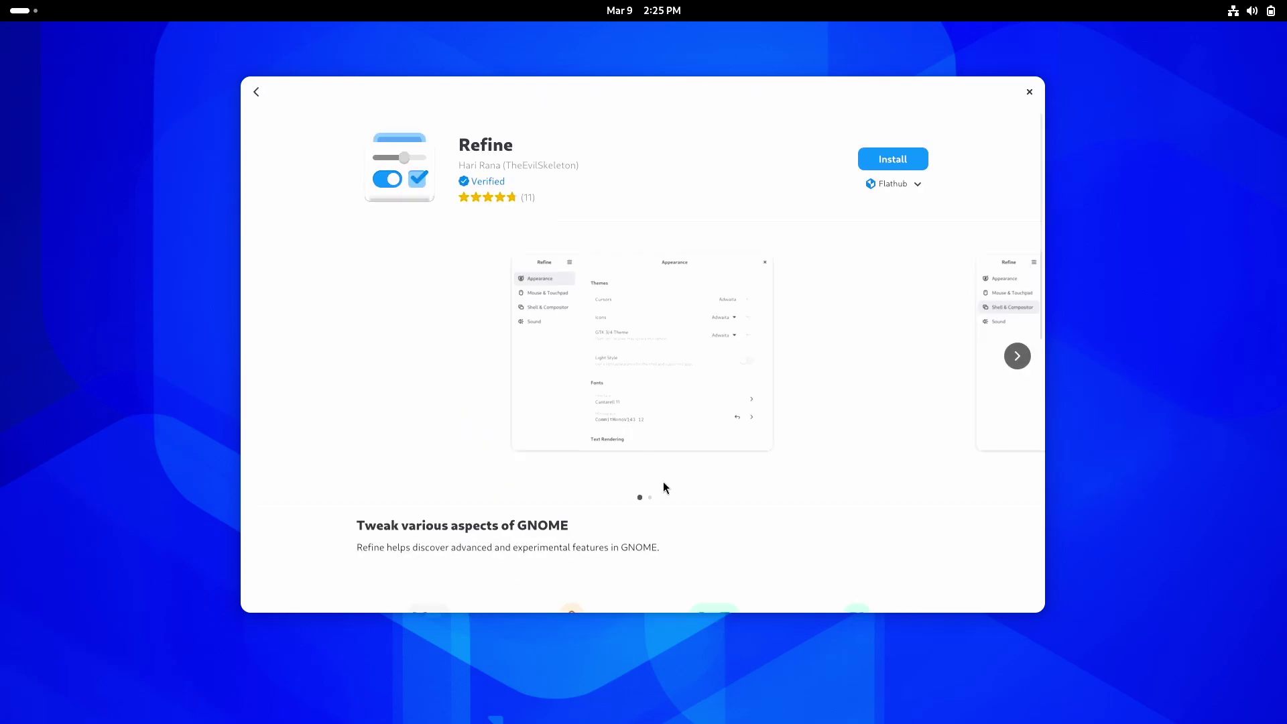
pyautogui.click(1016, 355)
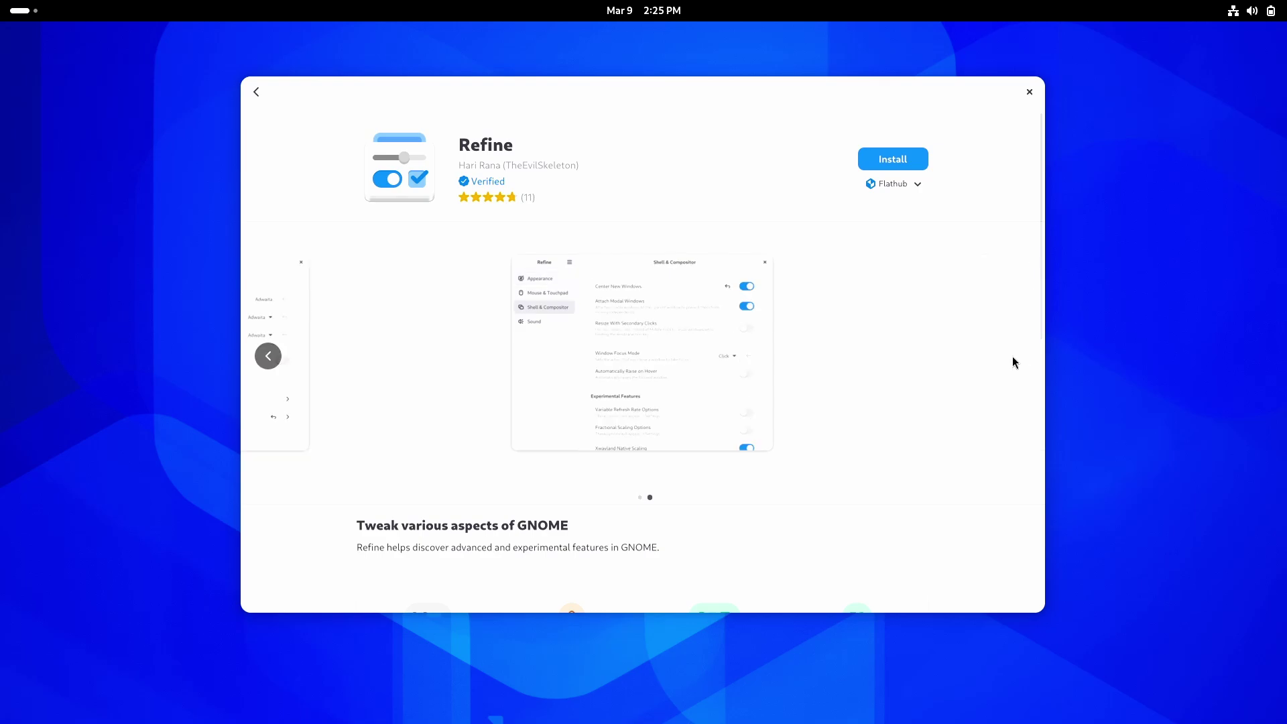
pyautogui.click(268, 356)
pyautogui.scroll(-3, 553, 535)
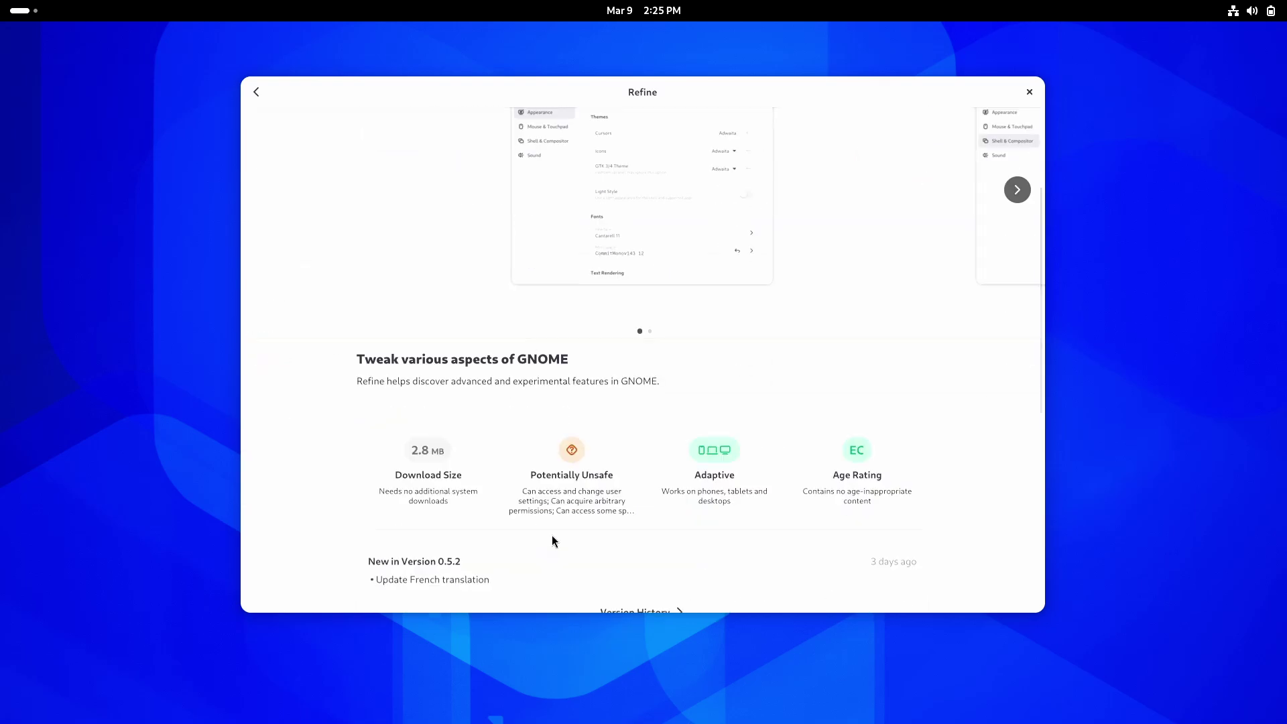
pyautogui.scroll(3, 552, 535)
pyautogui.click(881, 166)
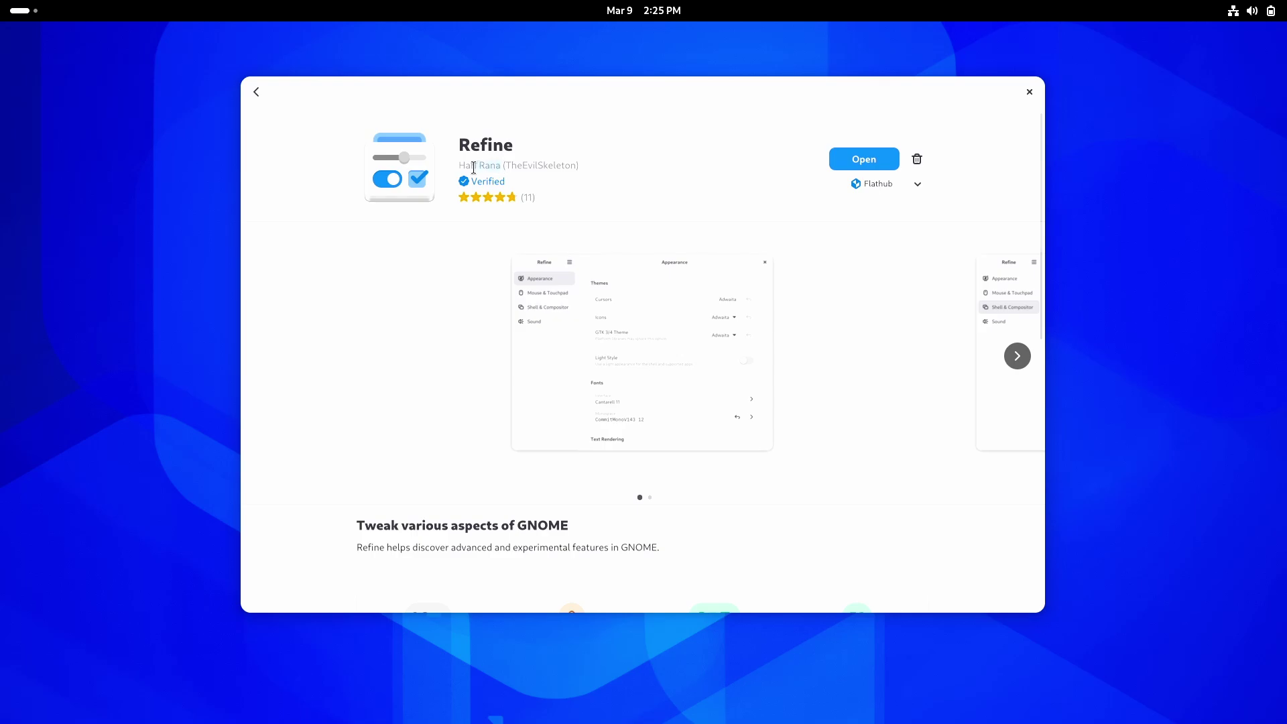
pyautogui.click(255, 92)
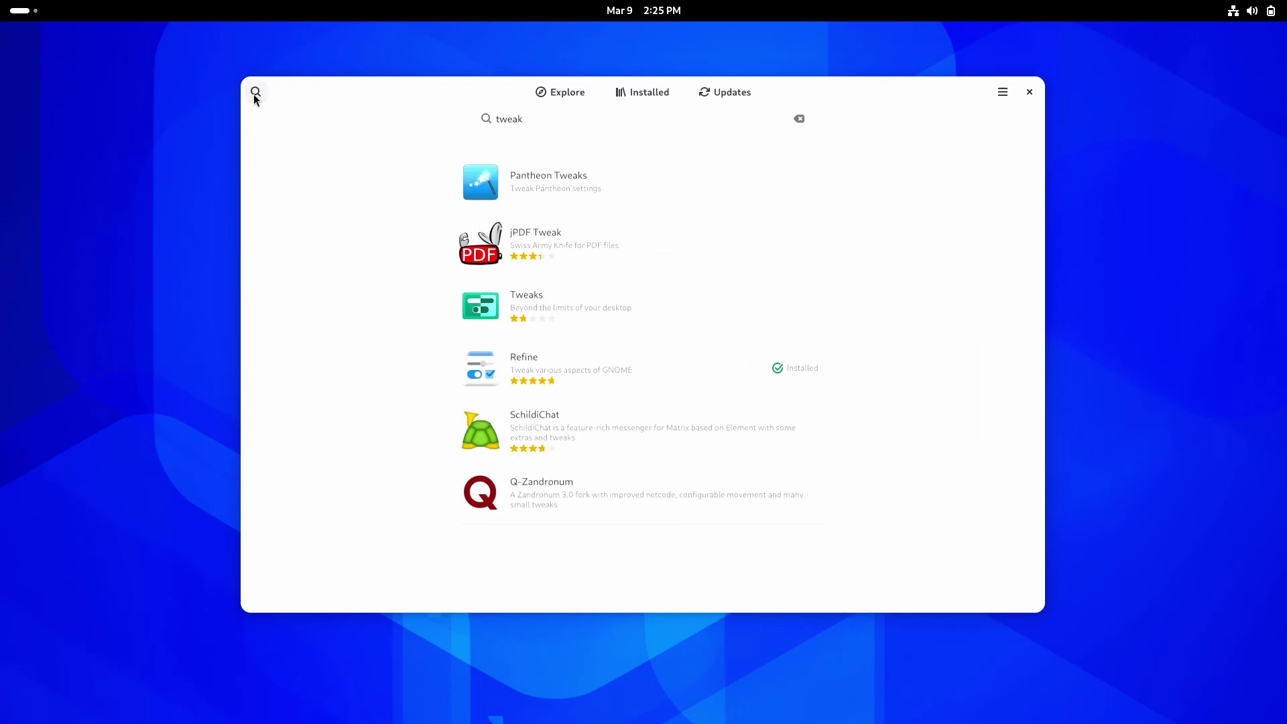
# Launch Refine from the app grid and nudge its window down and right.
pyautogui.click(514, 184)
pyautogui.press('super')
pyautogui.click(802, 681)
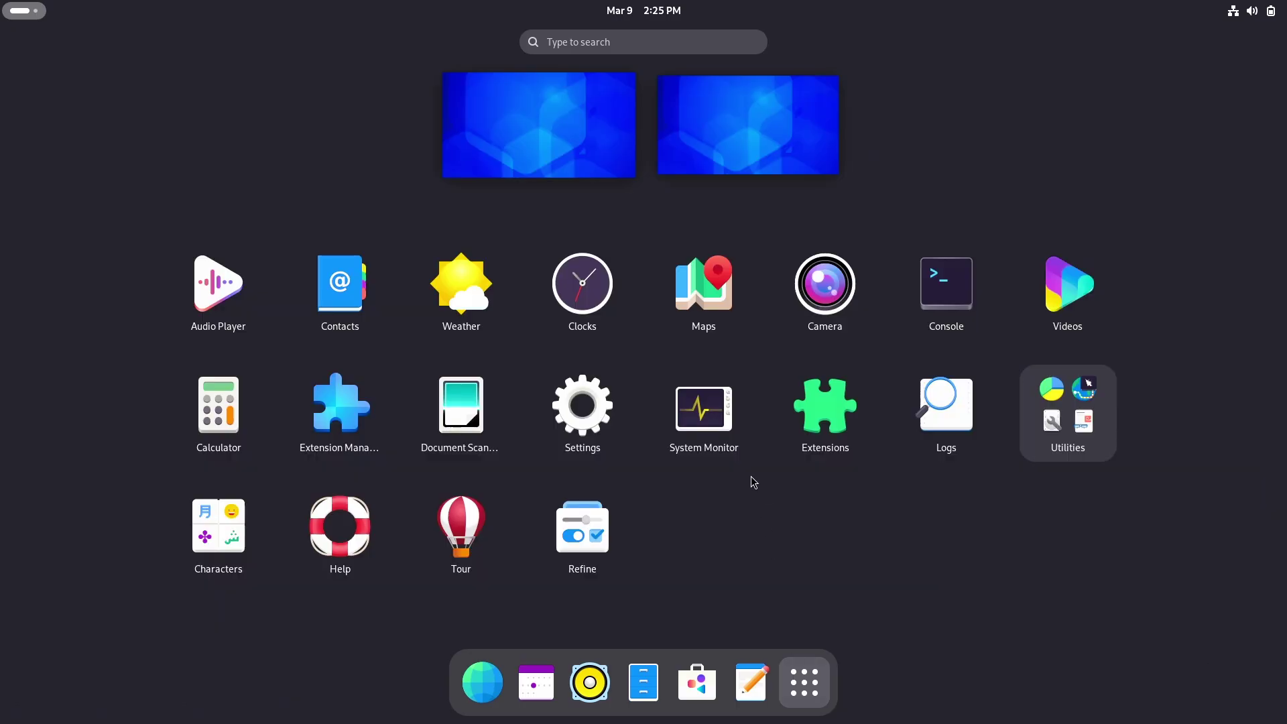
pyautogui.click(590, 522)
pyautogui.moveTo(594, 121); pyautogui.dragTo(601, 142)
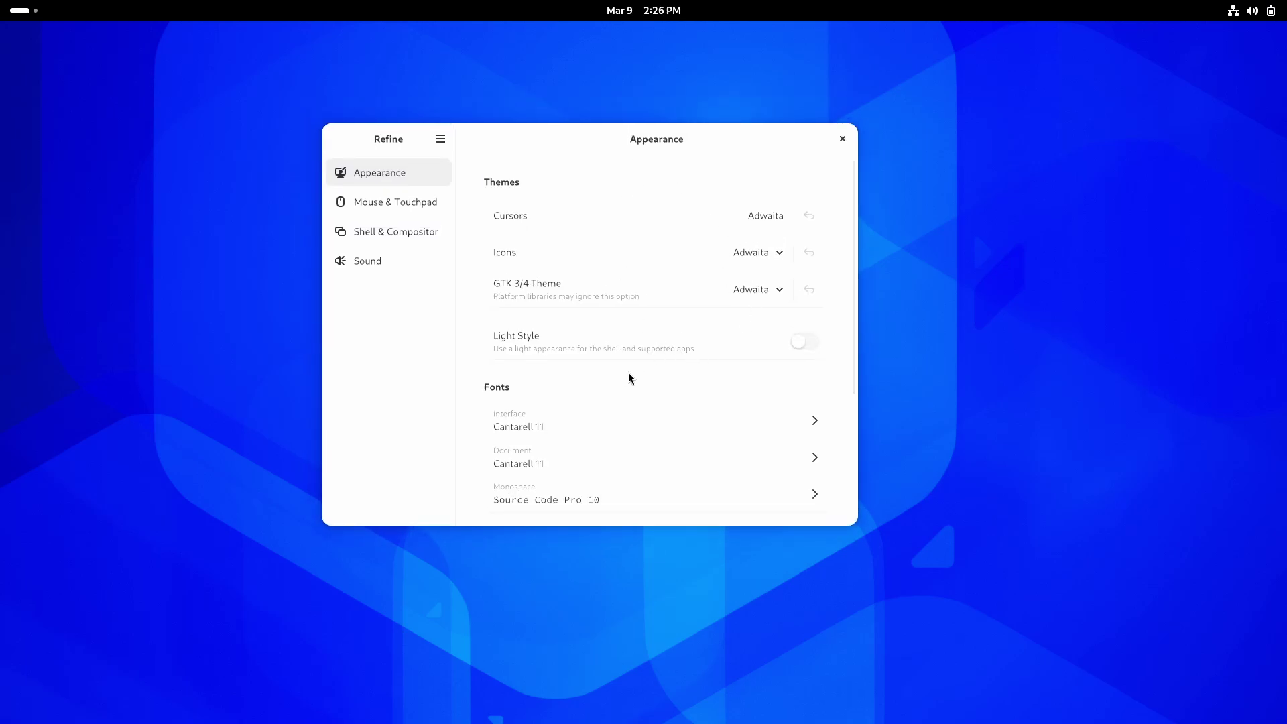
# Look over the Appearance font settings, then switch to Shell & Compositor.
pyautogui.scroll(-5, 643, 349)
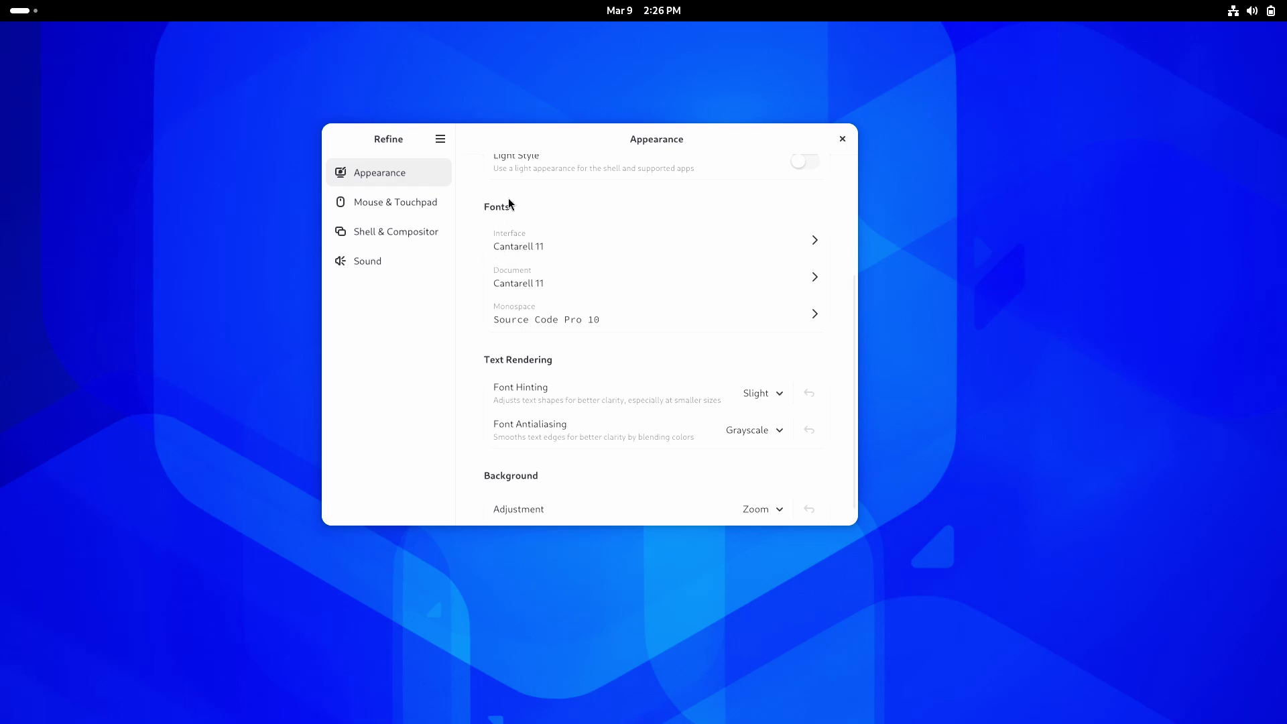
pyautogui.scroll(5, 602, 362)
pyautogui.scroll(-5, 602, 361)
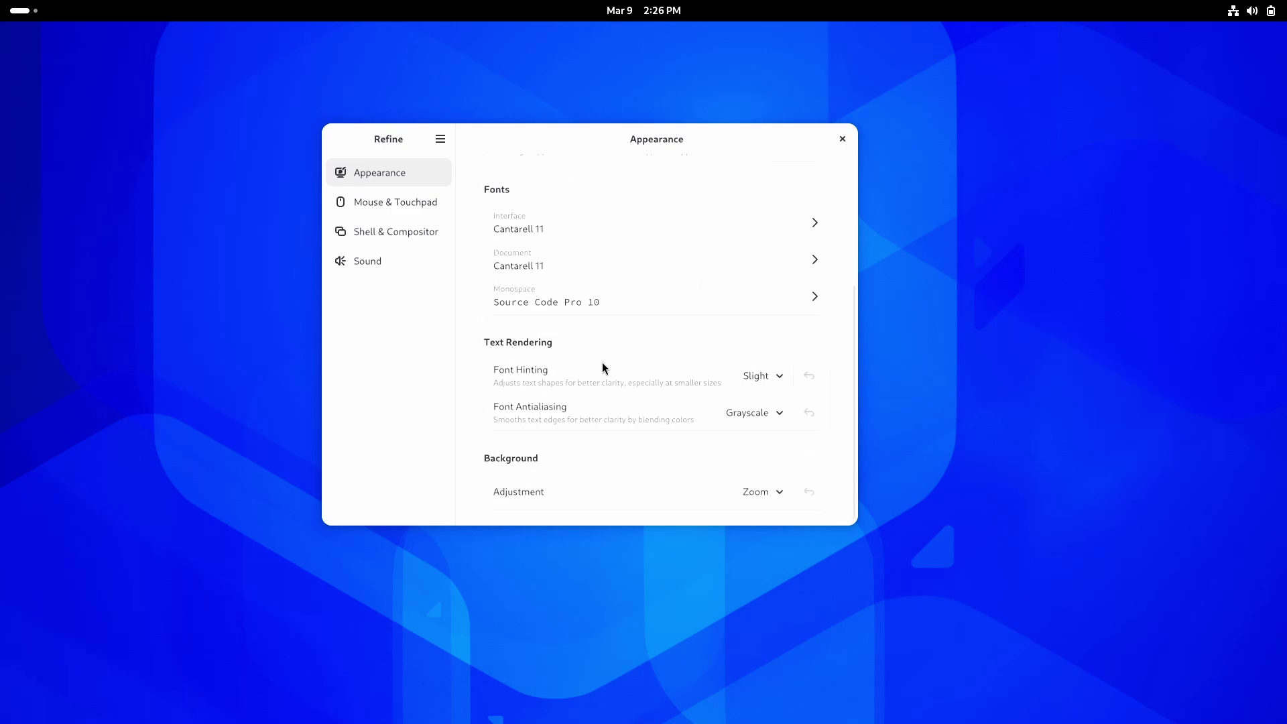
pyautogui.scroll(3, 604, 367)
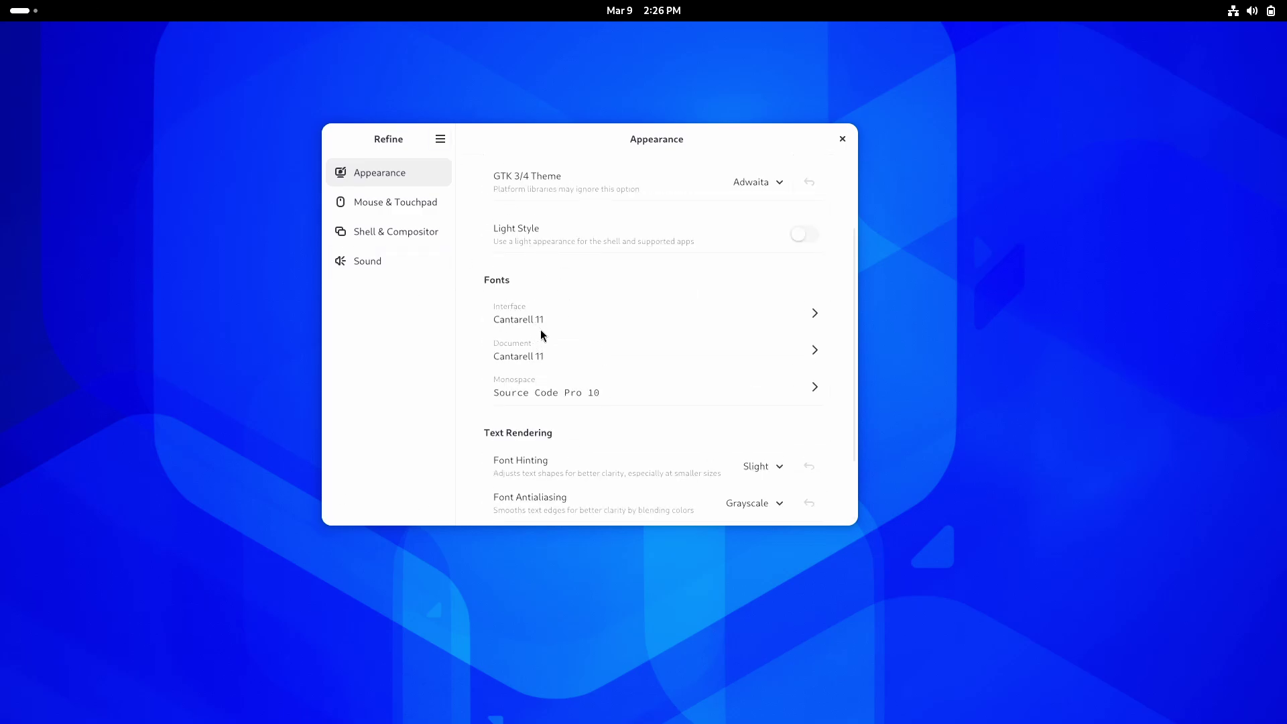
pyautogui.press('Down')
pyautogui.press('Down')
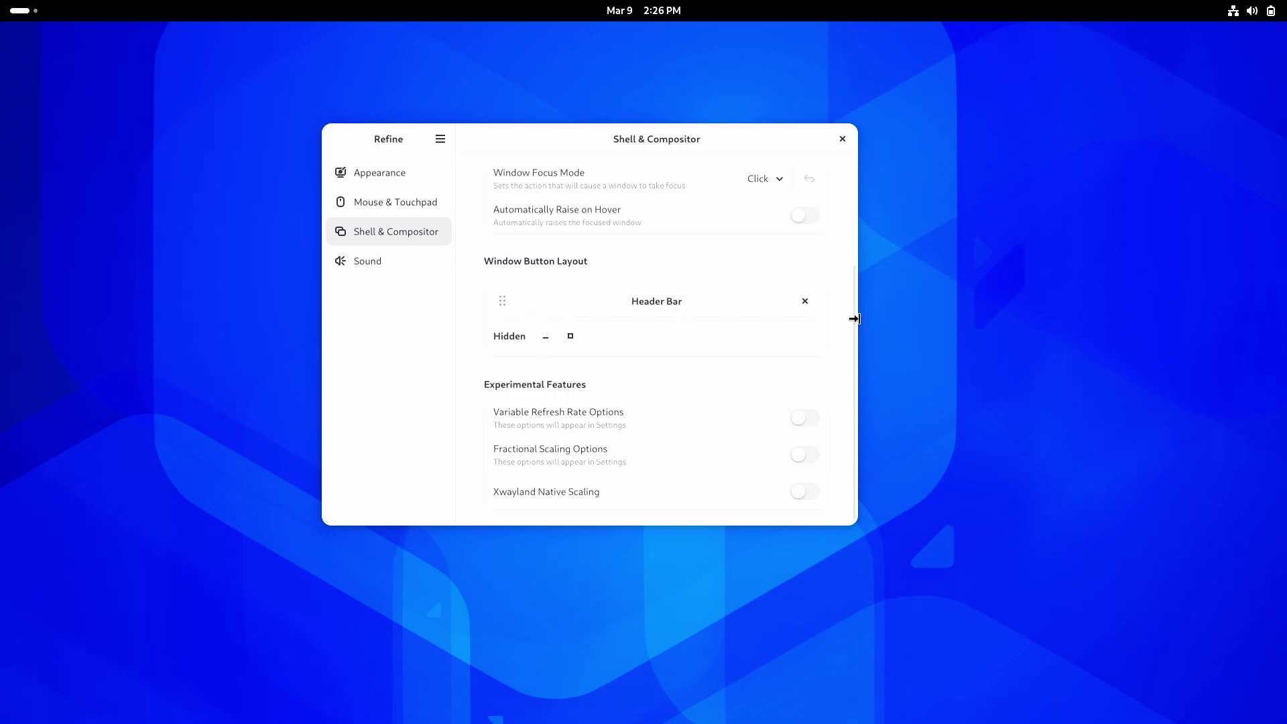
# Rearrange the title bar buttons to add minimize, and turn on Center New Windows.
pyautogui.moveTo(805, 302)
pyautogui.mouseDown()
pyautogui.moveTo(506, 299)
pyautogui.moveTo(778, 297)
pyautogui.moveTo(508, 299)
pyautogui.moveTo(806, 308)
pyautogui.mouseUp()
pyautogui.moveTo(546, 337)
pyautogui.mouseDown()
pyautogui.moveTo(330, 143)
pyautogui.moveTo(428, 282)
pyautogui.moveTo(539, 341)
pyautogui.mouseUp()
pyautogui.scroll(5, 713, 375)
pyautogui.click(621, 184)
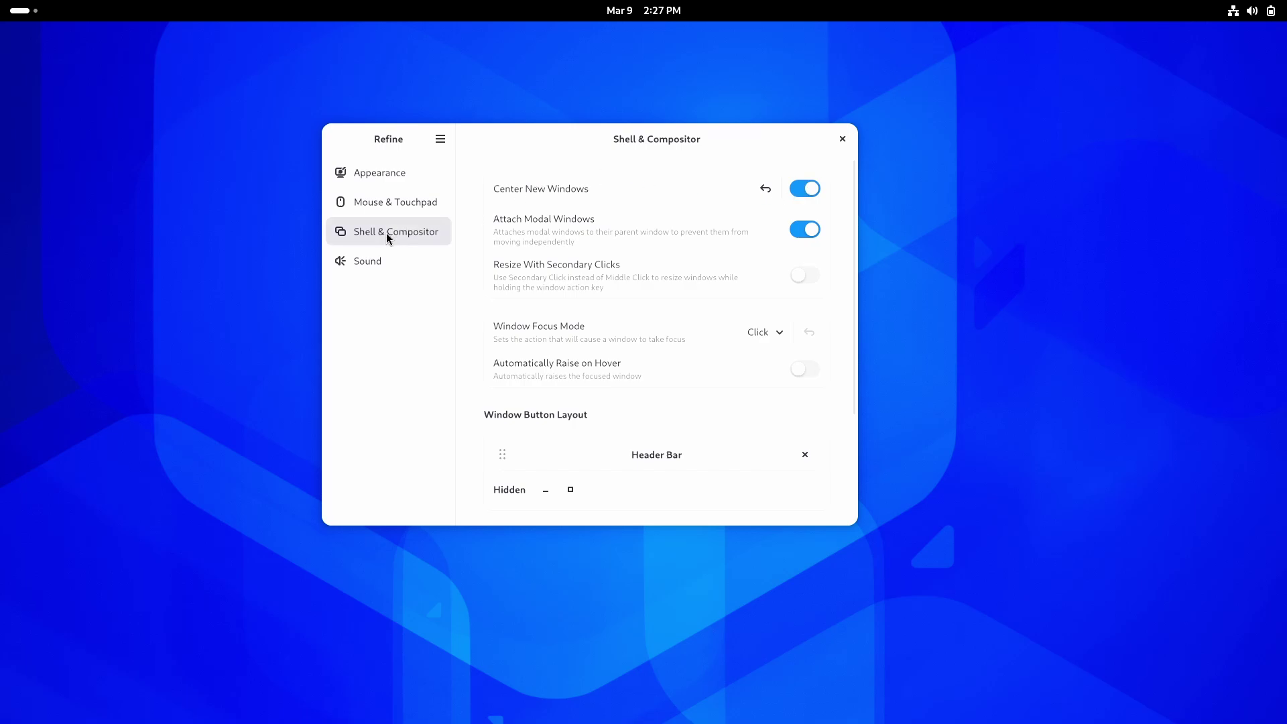
# Glance at the Mouse & Touchpad page, then return to Appearance.
pyautogui.click(407, 206)
pyautogui.click(402, 181)
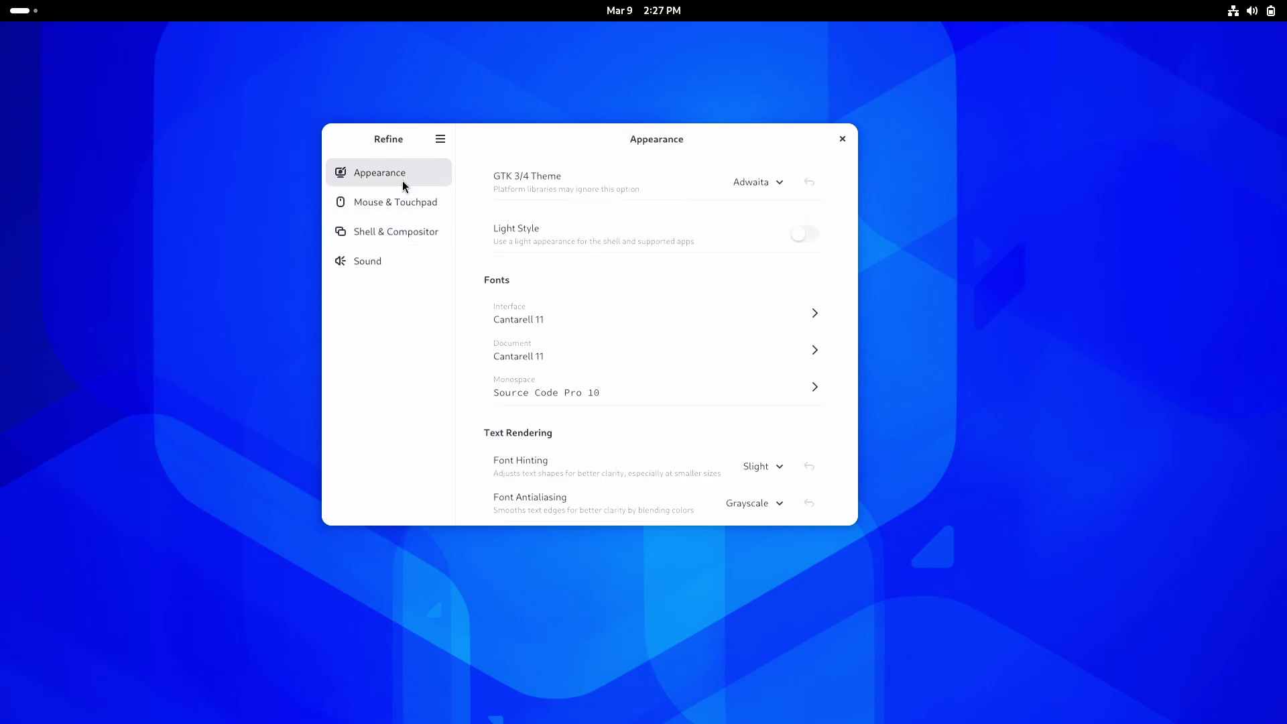
pyautogui.scroll(-2, 584, 459)
pyautogui.scroll(5, 584, 460)
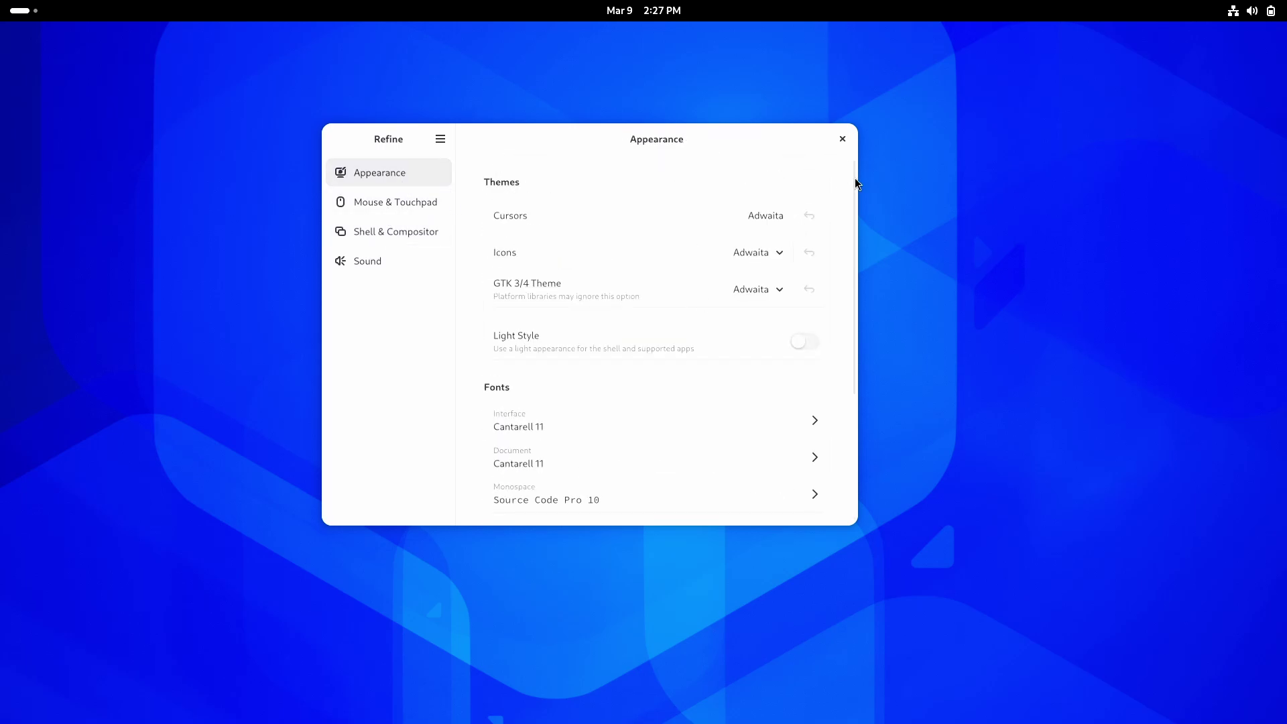
# Close Refine and launch the web browser from the dock.
pyautogui.click(841, 139)
pyautogui.press('super')
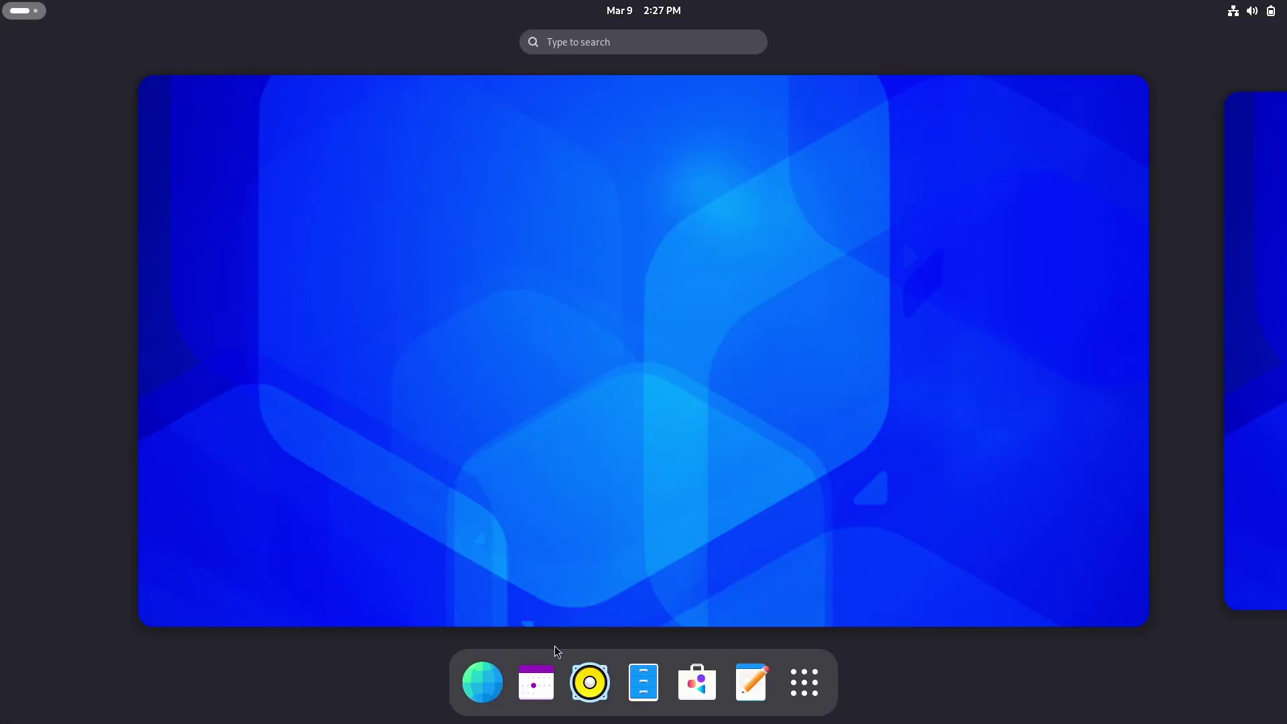
pyautogui.click(506, 686)
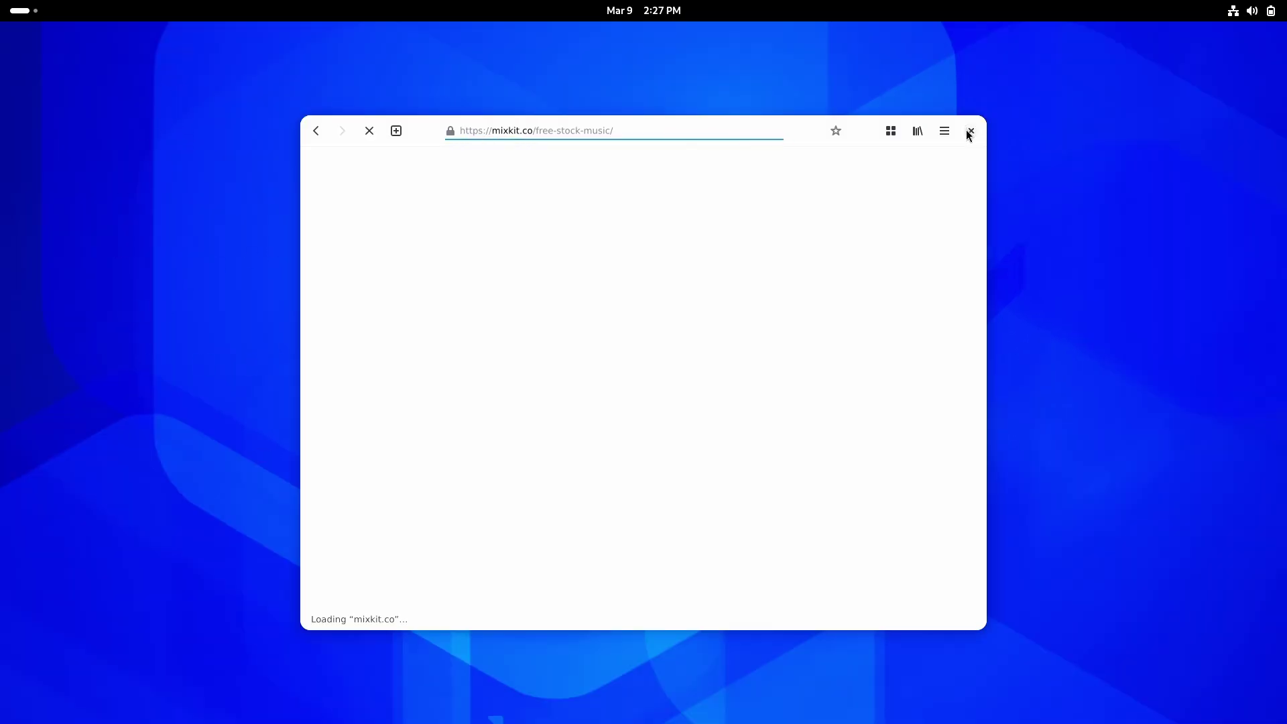
# Close the browser window and show the full application grid.
pyautogui.click(969, 132)
pyautogui.press('super')
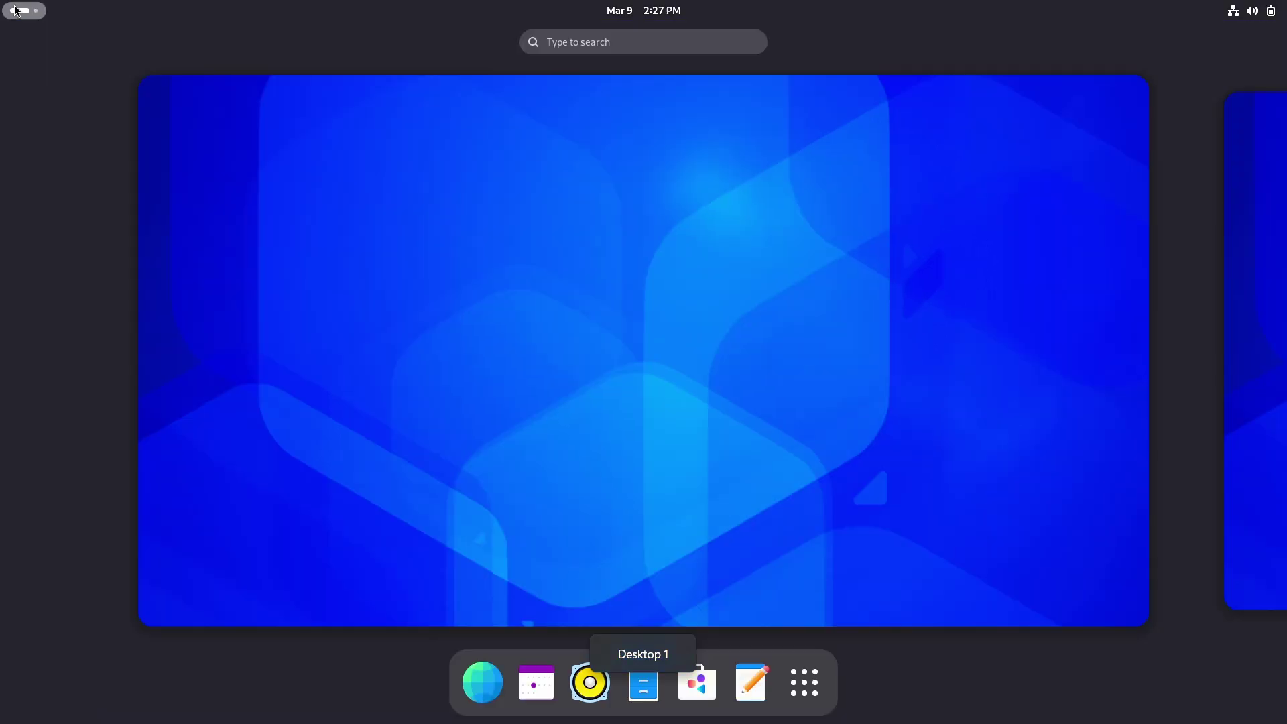
pyautogui.click(804, 682)
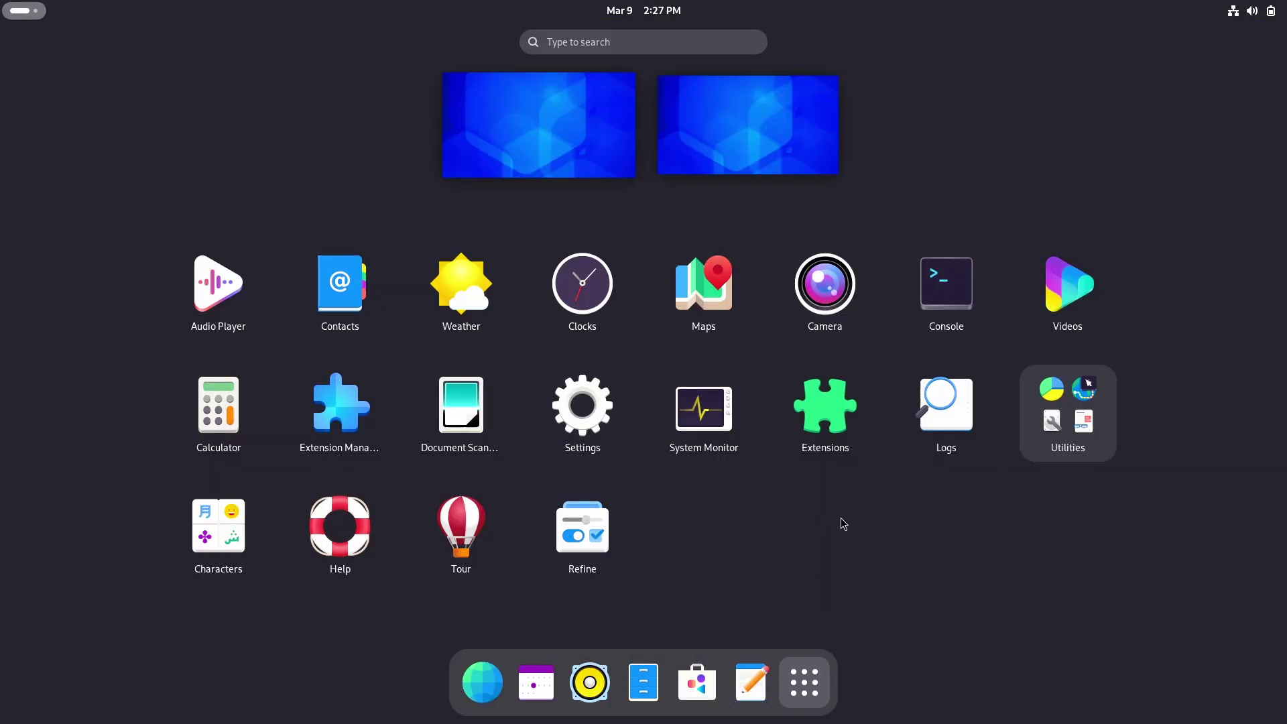
# Launch Maps and zoom in on Uttar Pradesh until Bindki is centred at 1 mi scale.
pyautogui.click(707, 315)
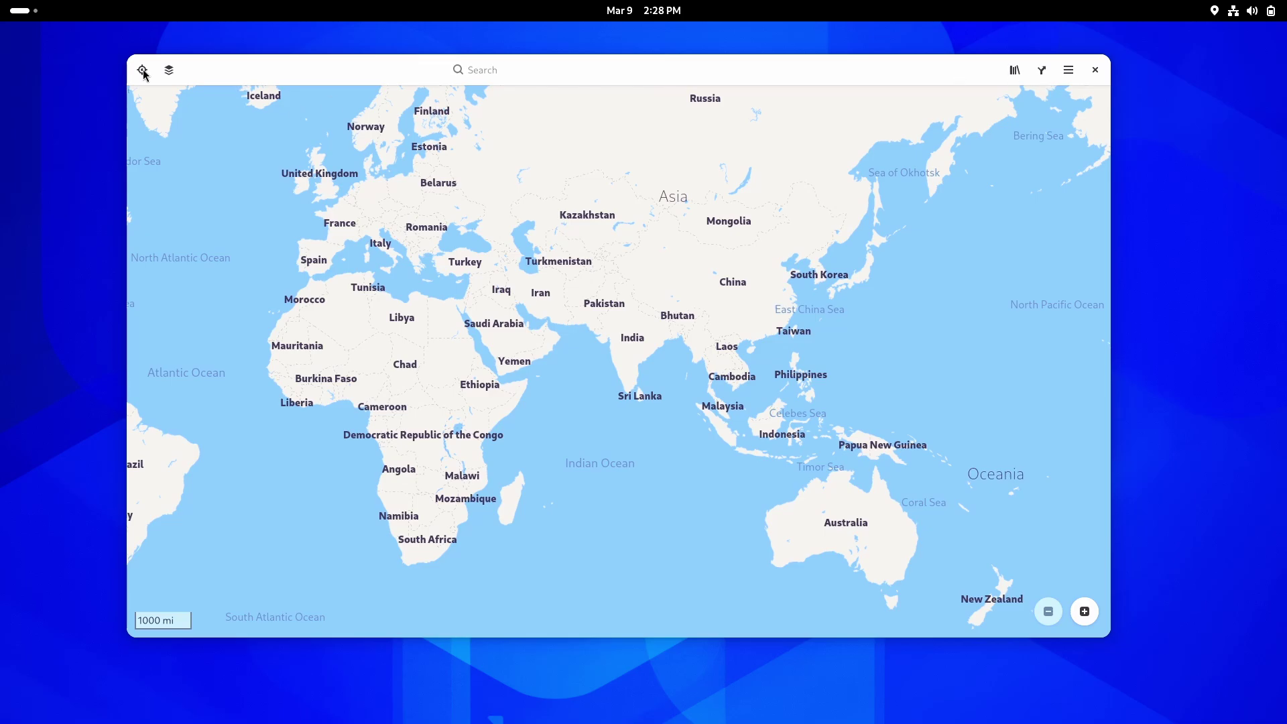
pyautogui.scroll(2, 645, 320)
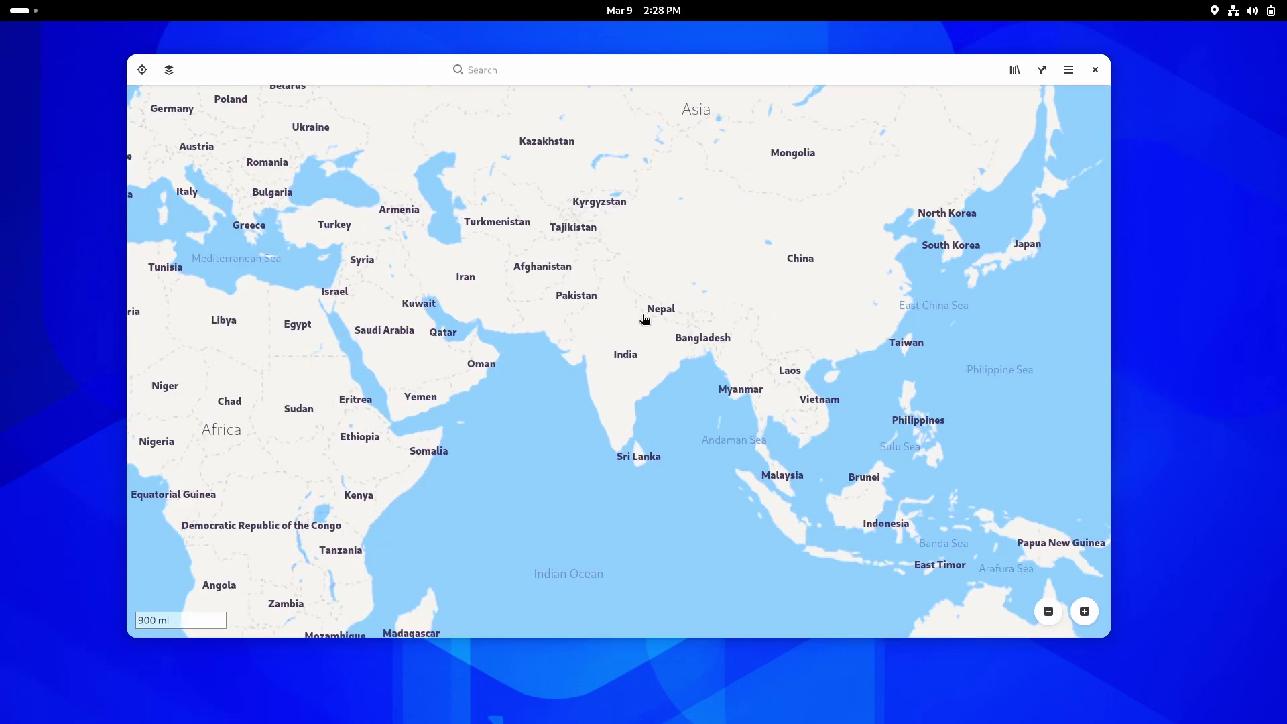
pyautogui.scroll(2, 626, 301)
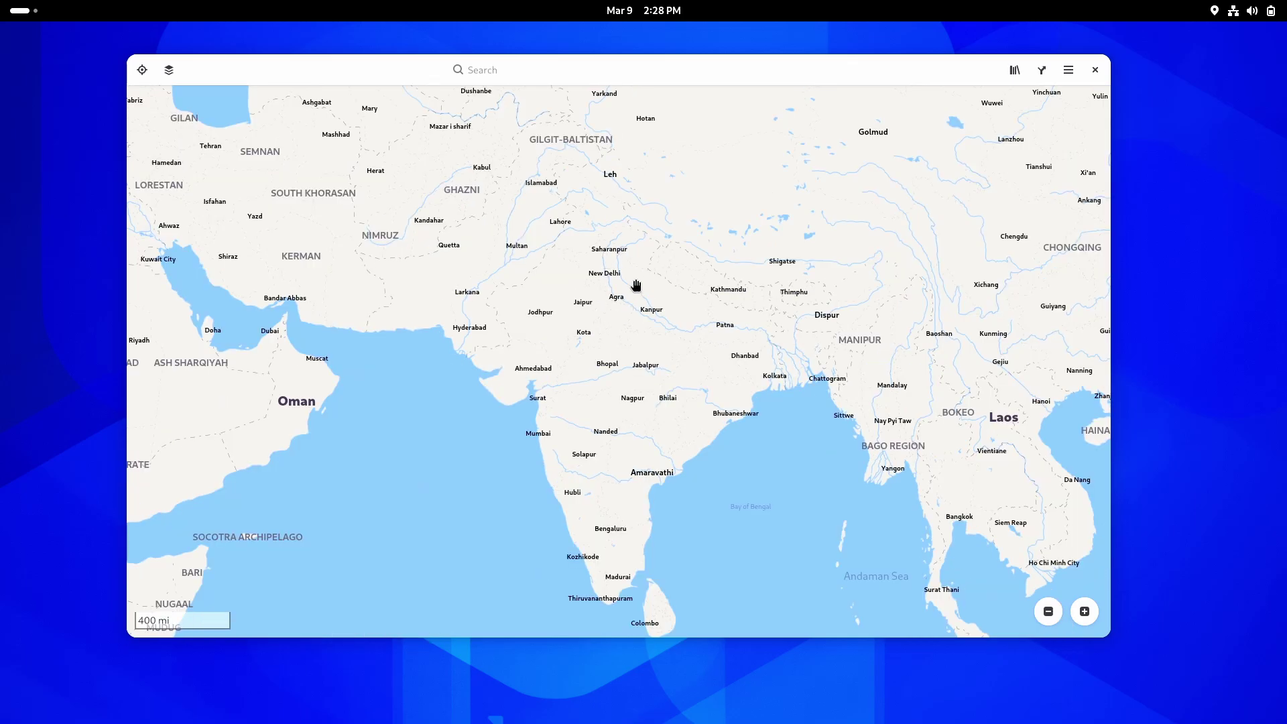
pyautogui.scroll(2, 627, 302)
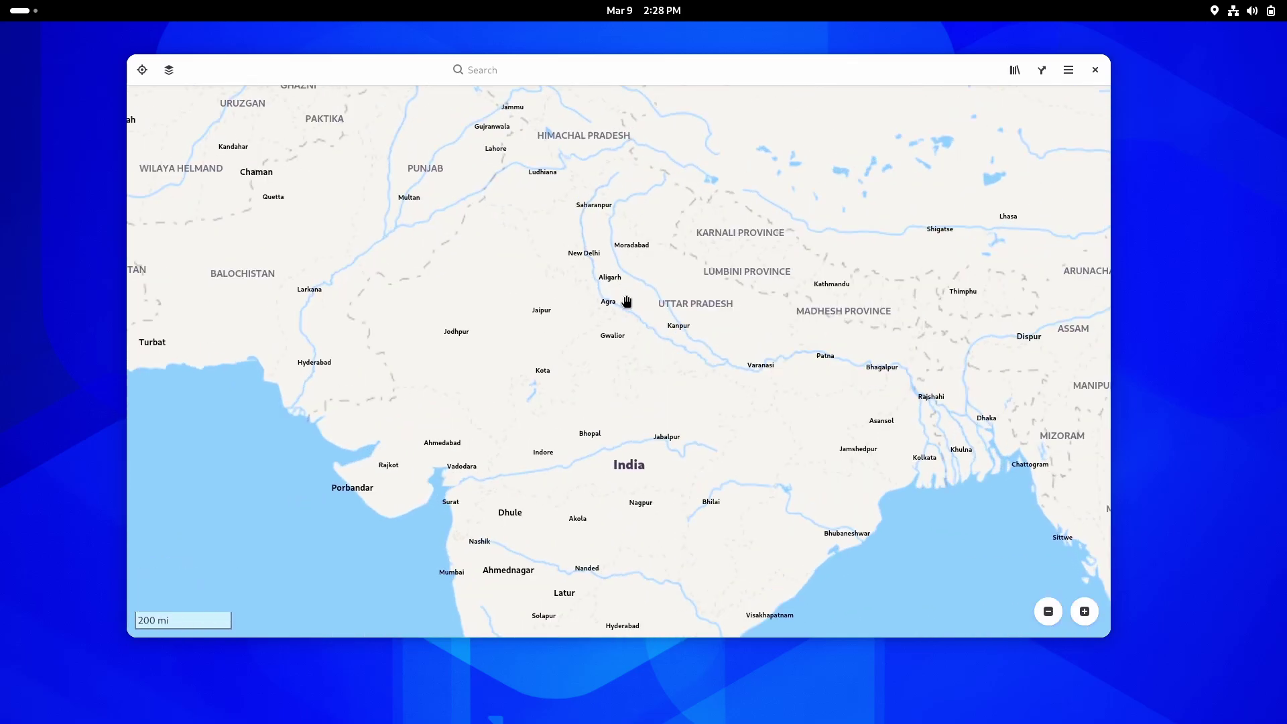
pyautogui.scroll(2, 647, 312)
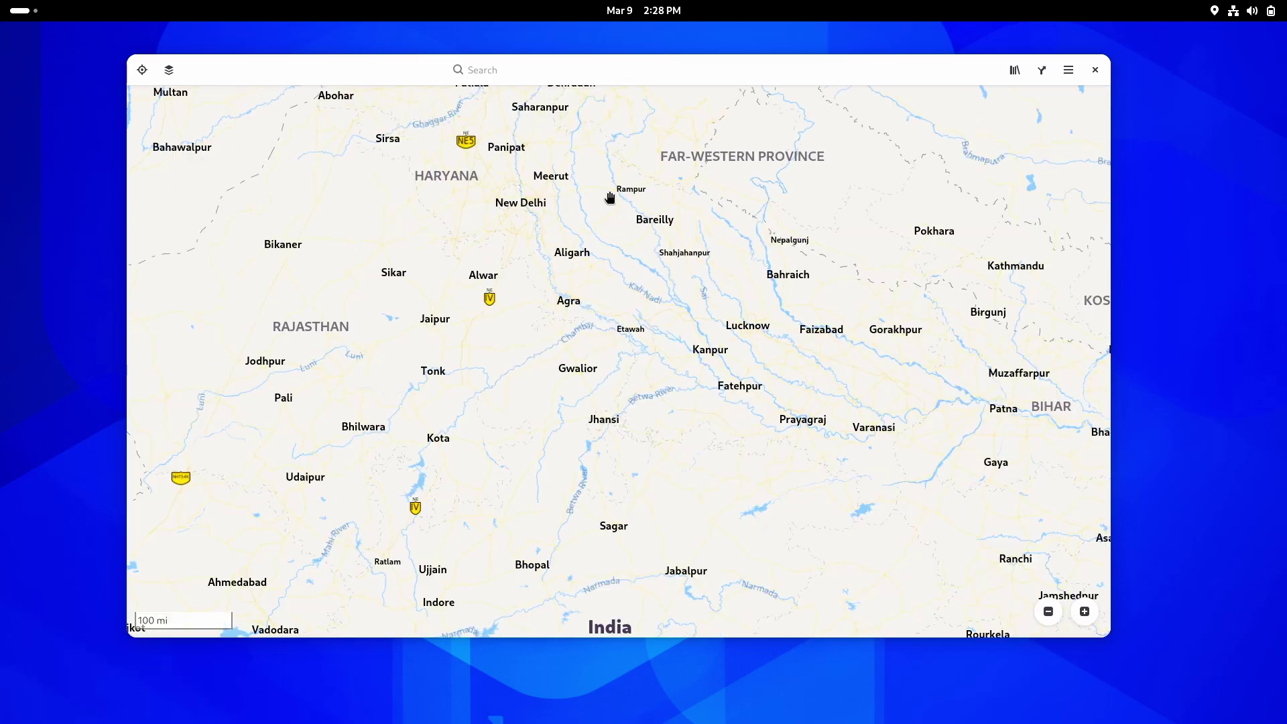
pyautogui.scroll(2, 755, 321)
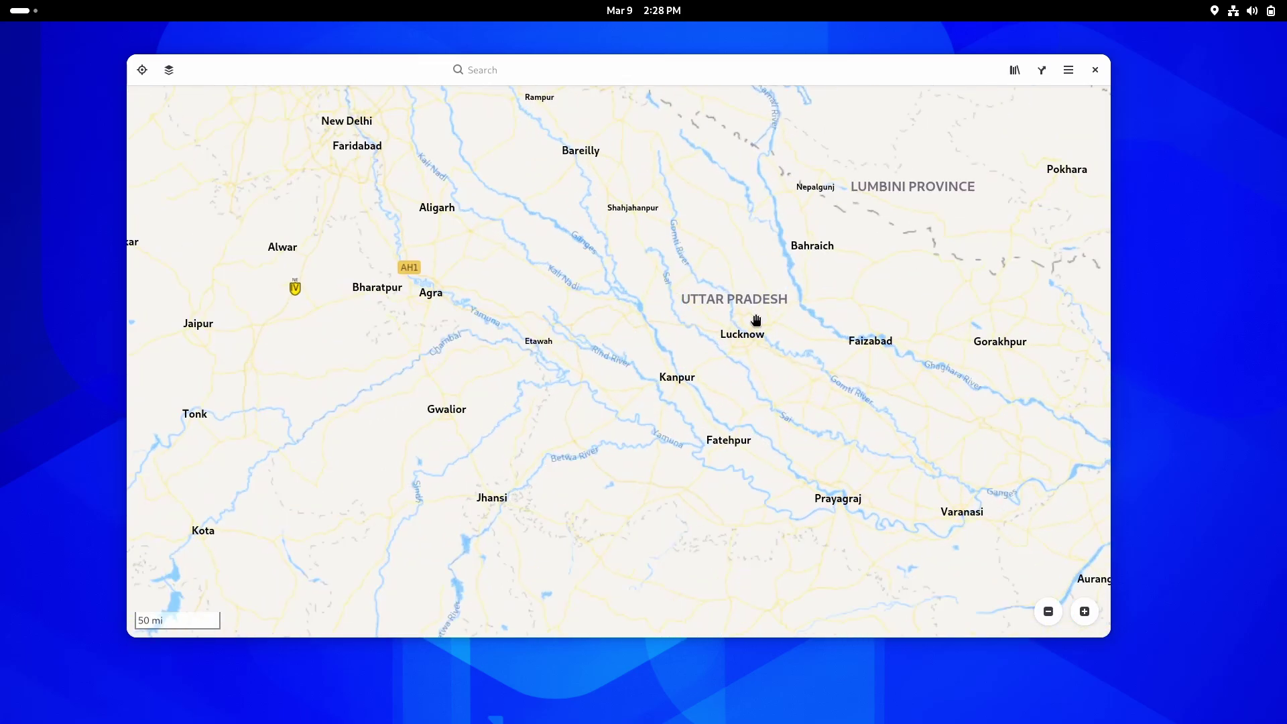
pyautogui.moveTo(755, 321); pyautogui.dragTo(755, 482)
pyautogui.scroll(3, 597, 207)
pyautogui.moveTo(597, 207); pyautogui.dragTo(583, 172)
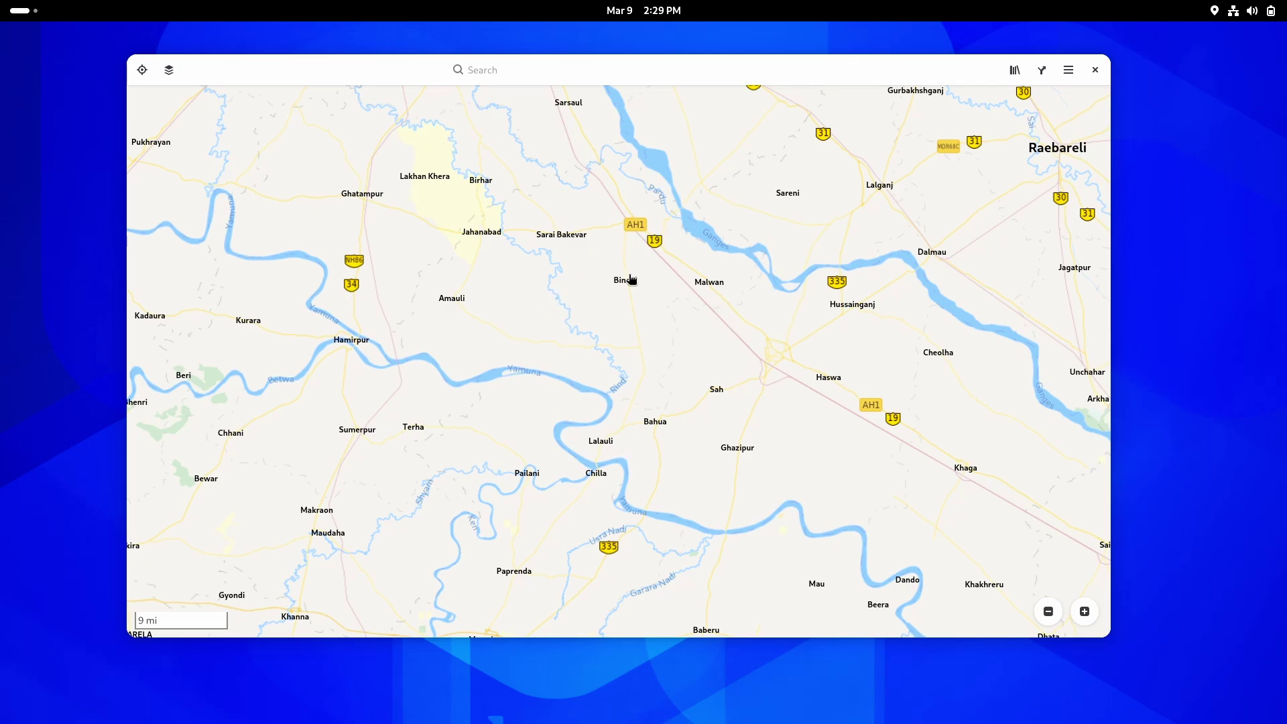
pyautogui.scroll(3, 630, 279)
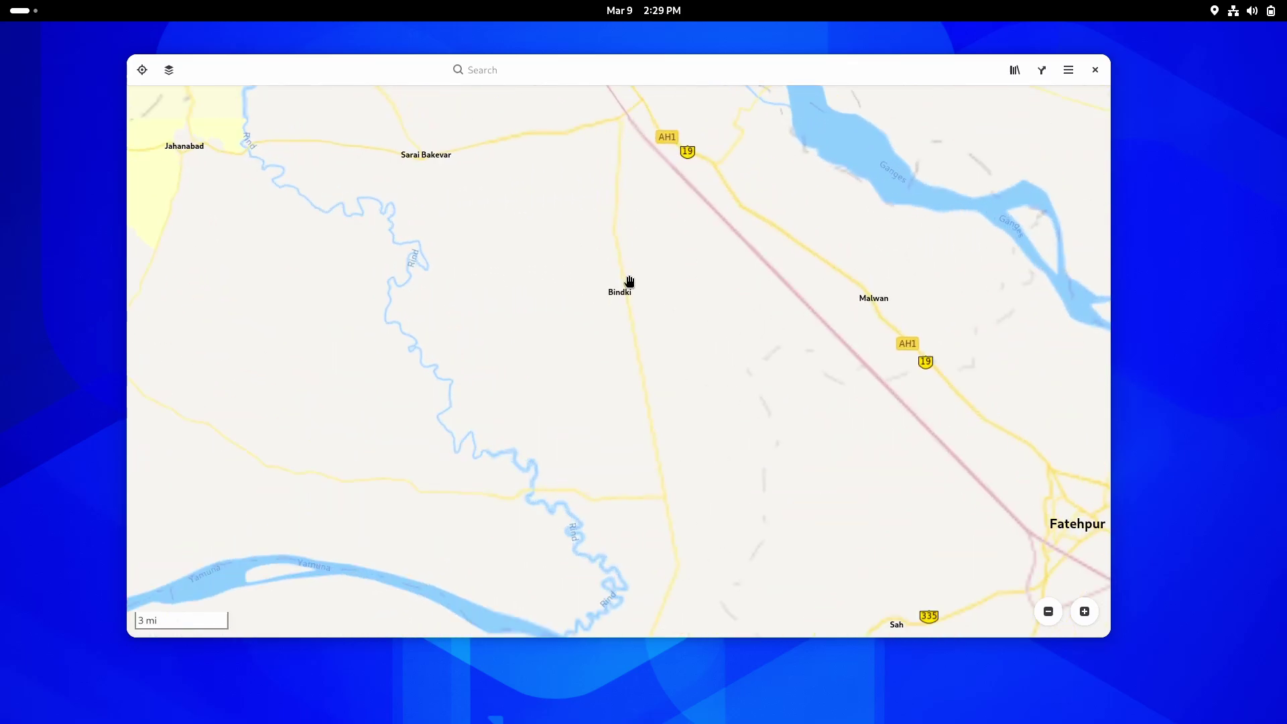
pyautogui.scroll(2, 630, 280)
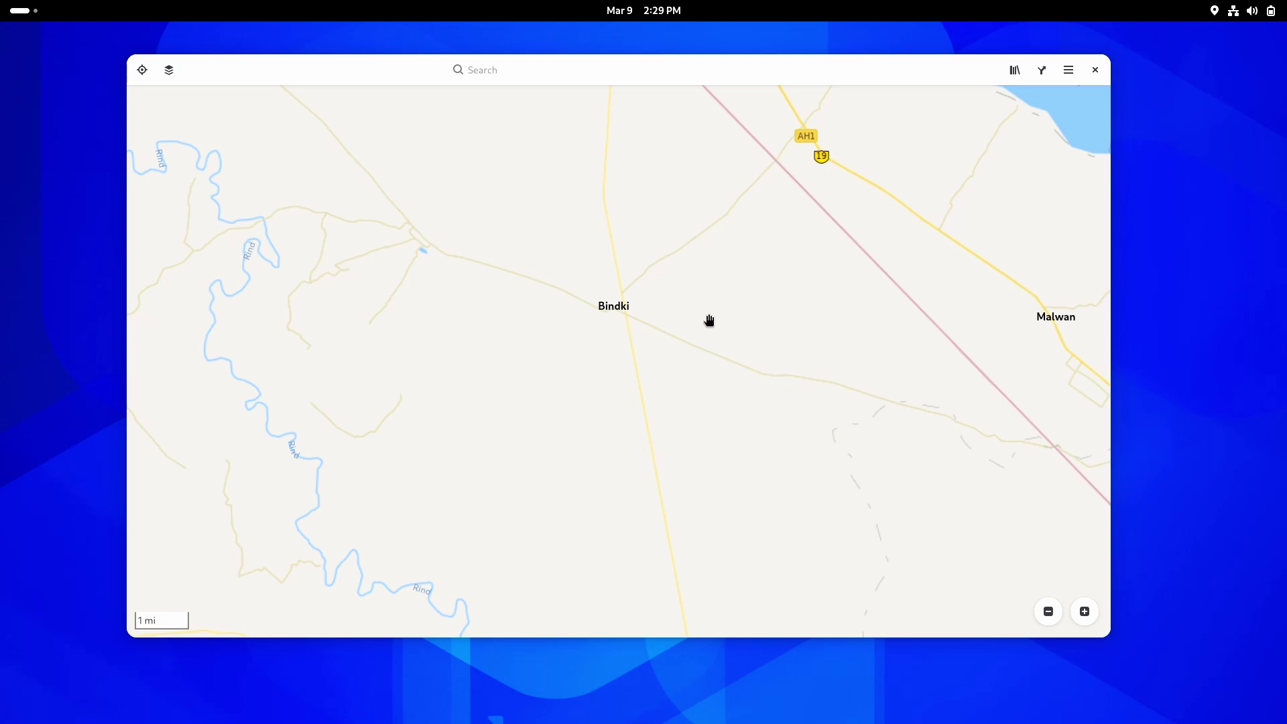
pyautogui.scroll(1, 637, 305)
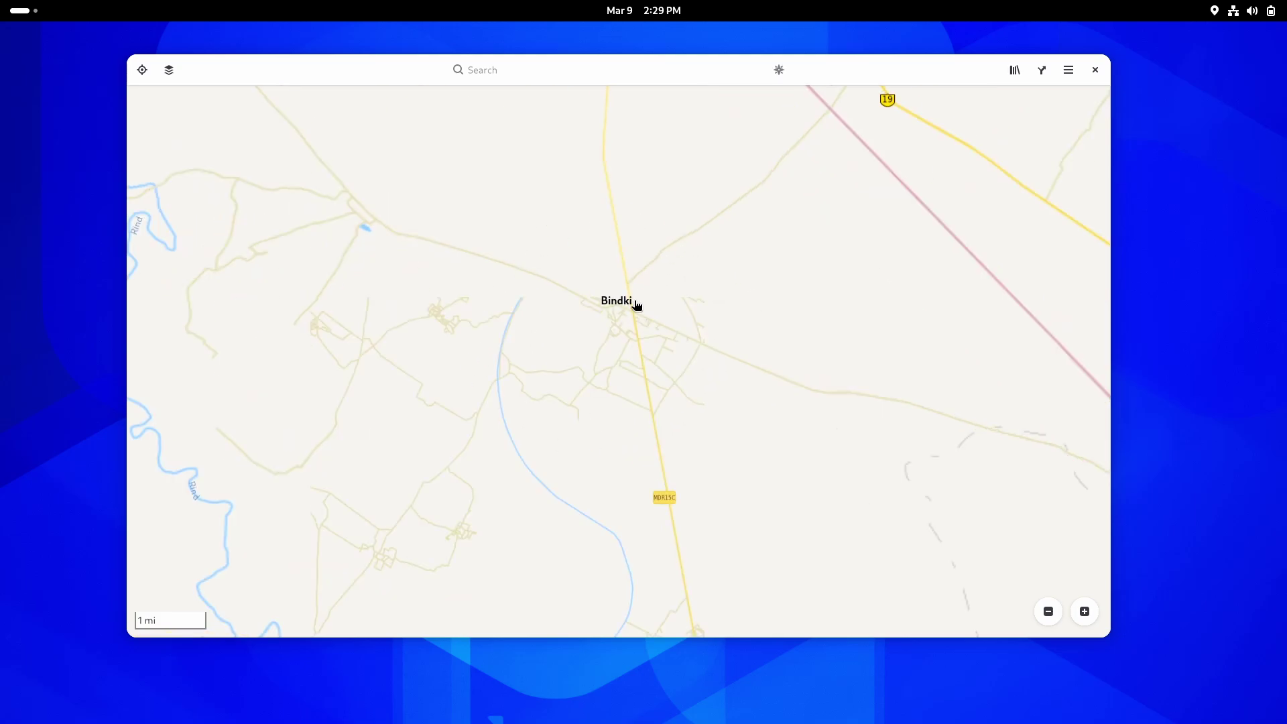
# Start a route from Bindki (26.03448, 80.57500) using Route from Here.
pyautogui.rightClick(614, 313)
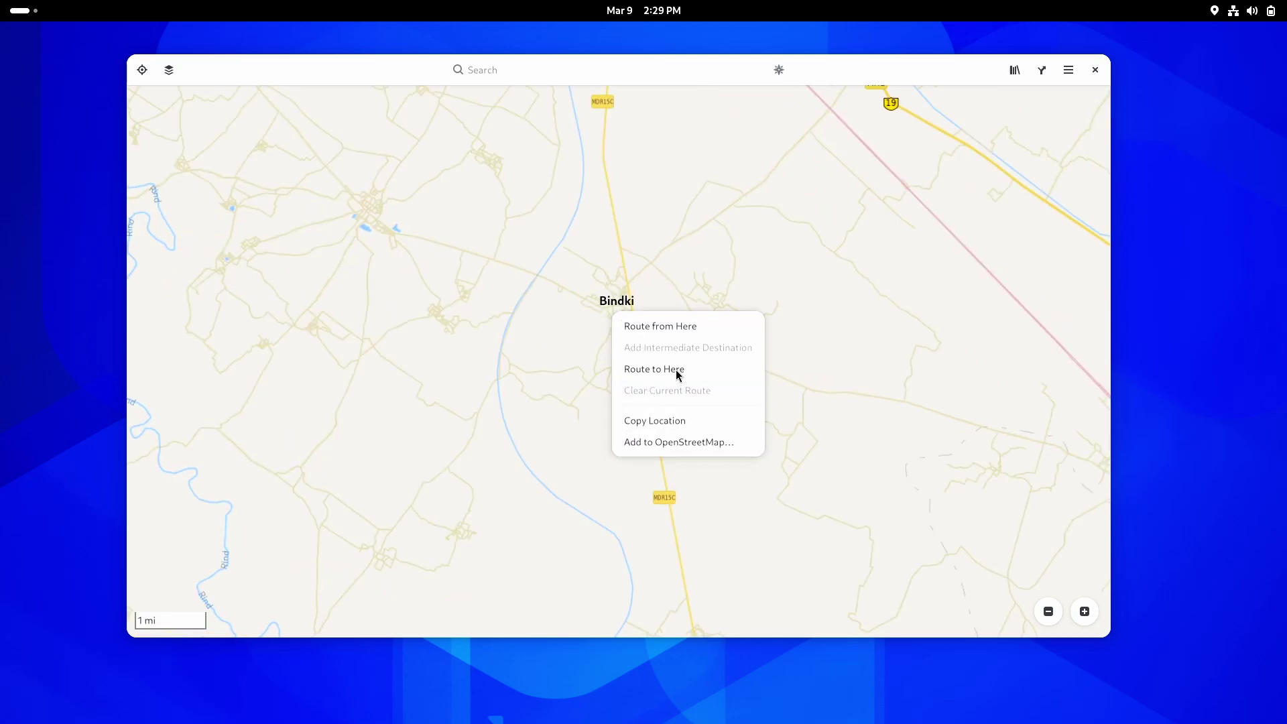
pyautogui.click(679, 328)
pyautogui.scroll(1, 508, 238)
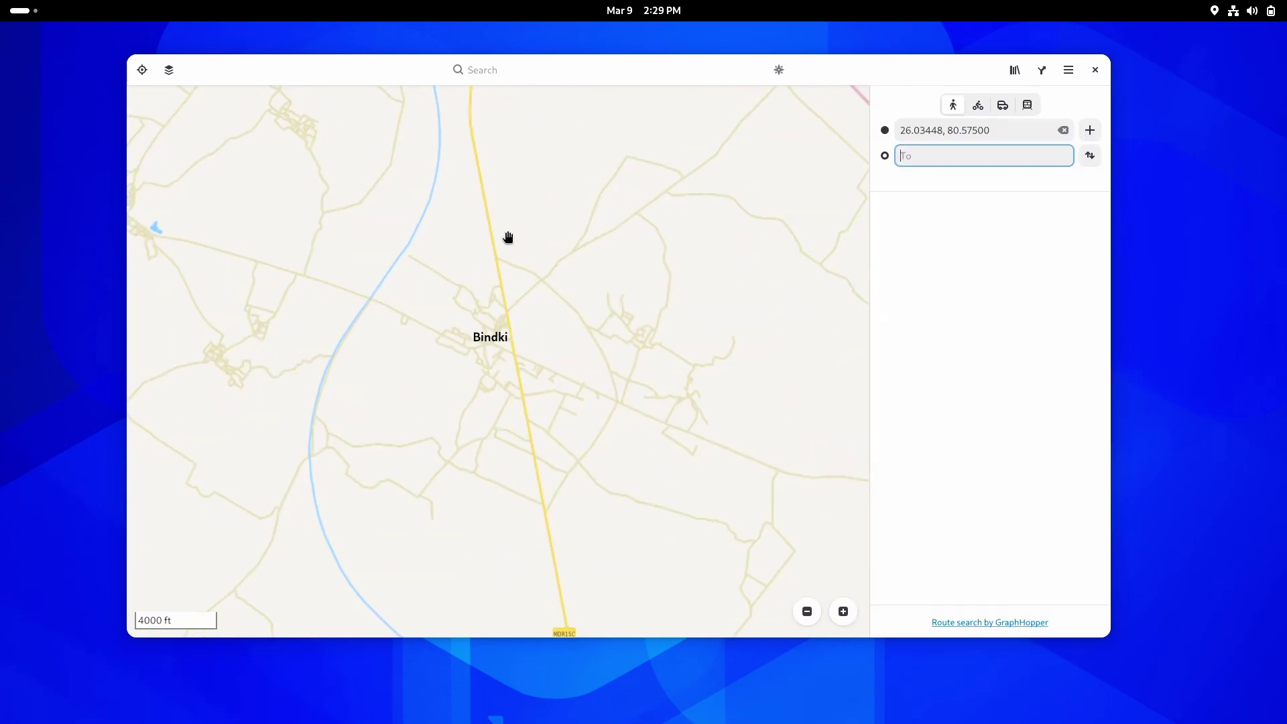
pyautogui.scroll(-2, 508, 238)
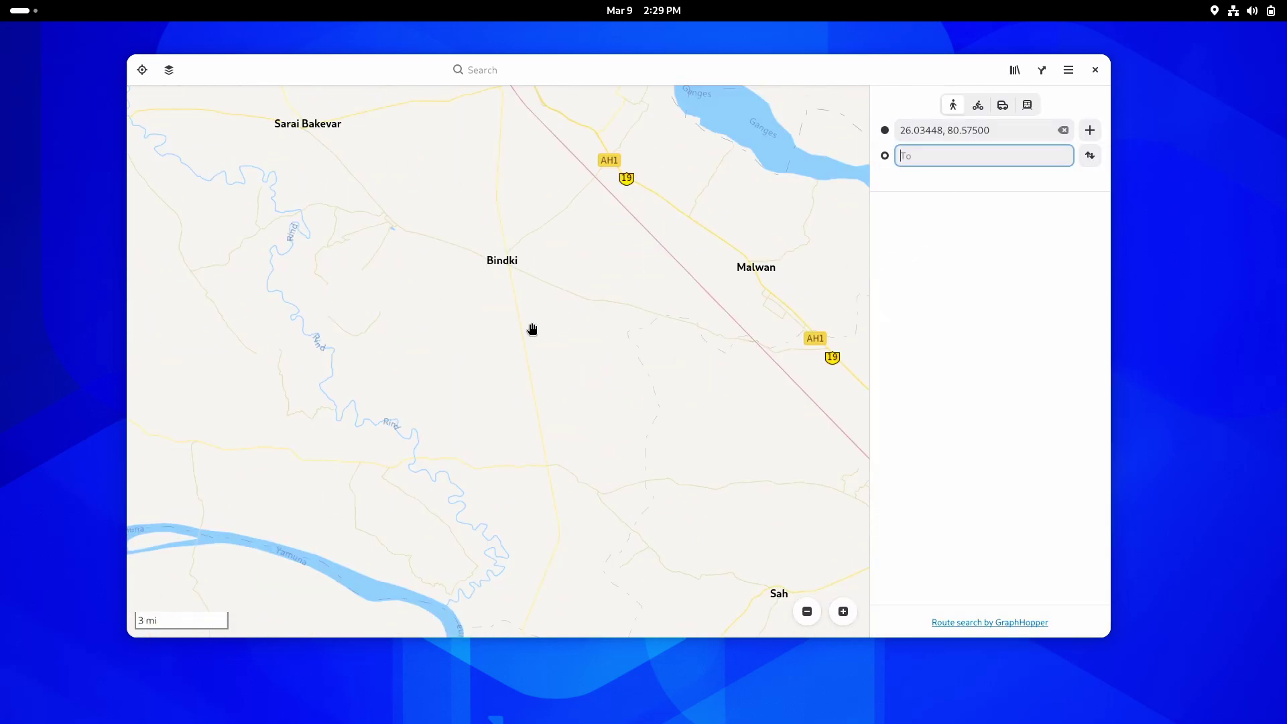
pyautogui.scroll(-1, 532, 329)
pyautogui.scroll(-3, 532, 328)
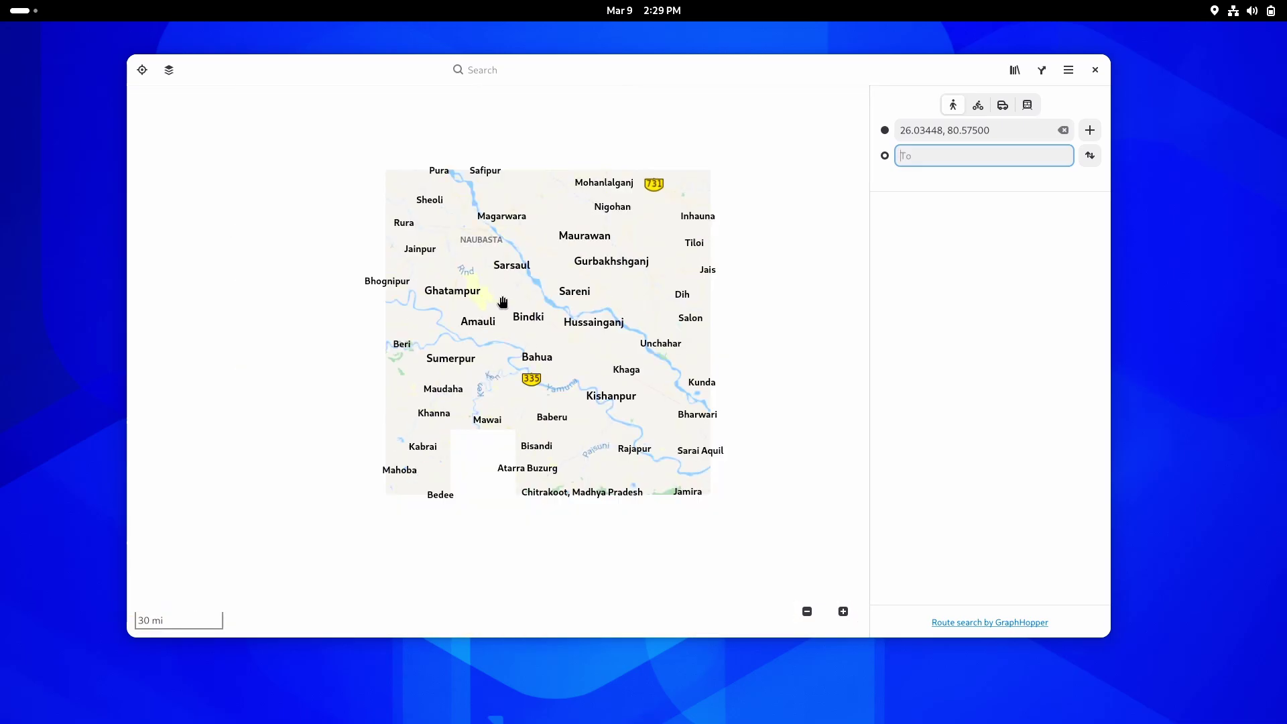
# Pan the map west past Agra and Aligarh and zoom in on Greater Noida.
pyautogui.moveTo(531, 228); pyautogui.dragTo(511, 449)
pyautogui.moveTo(387, 389); pyautogui.dragTo(759, 457)
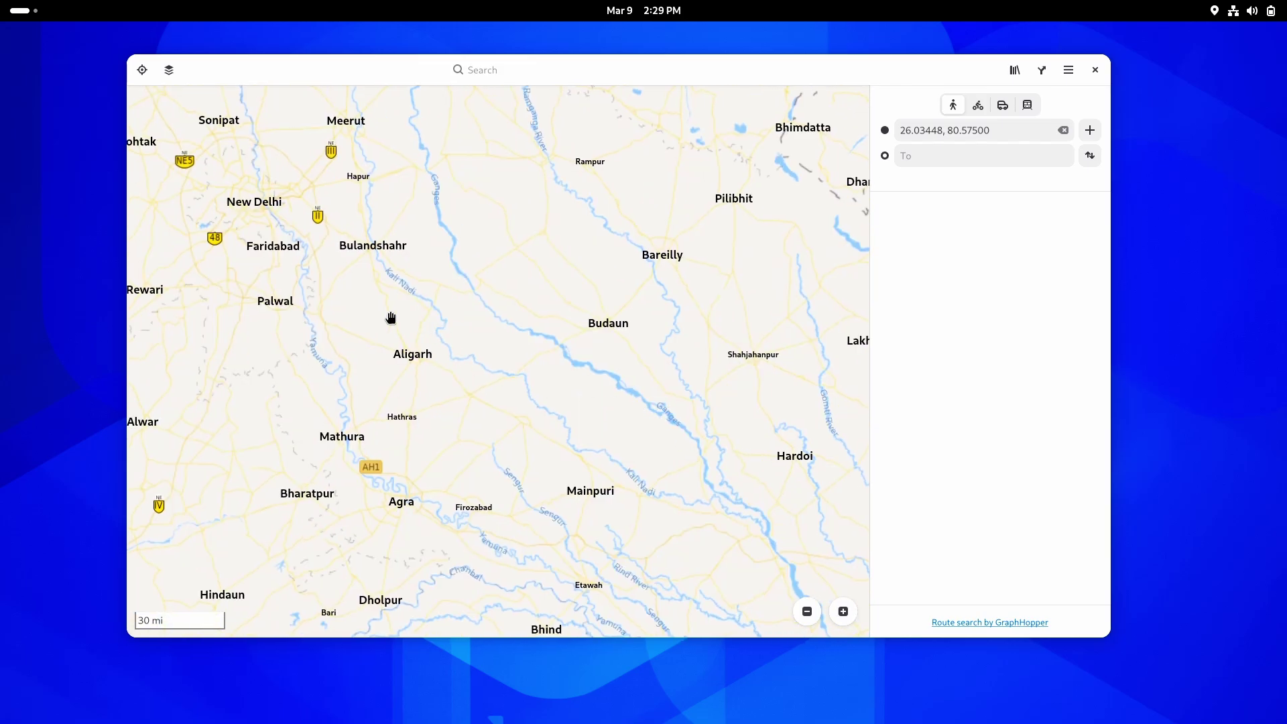
pyautogui.scroll(1, 331, 297)
pyautogui.scroll(1, 331, 297)
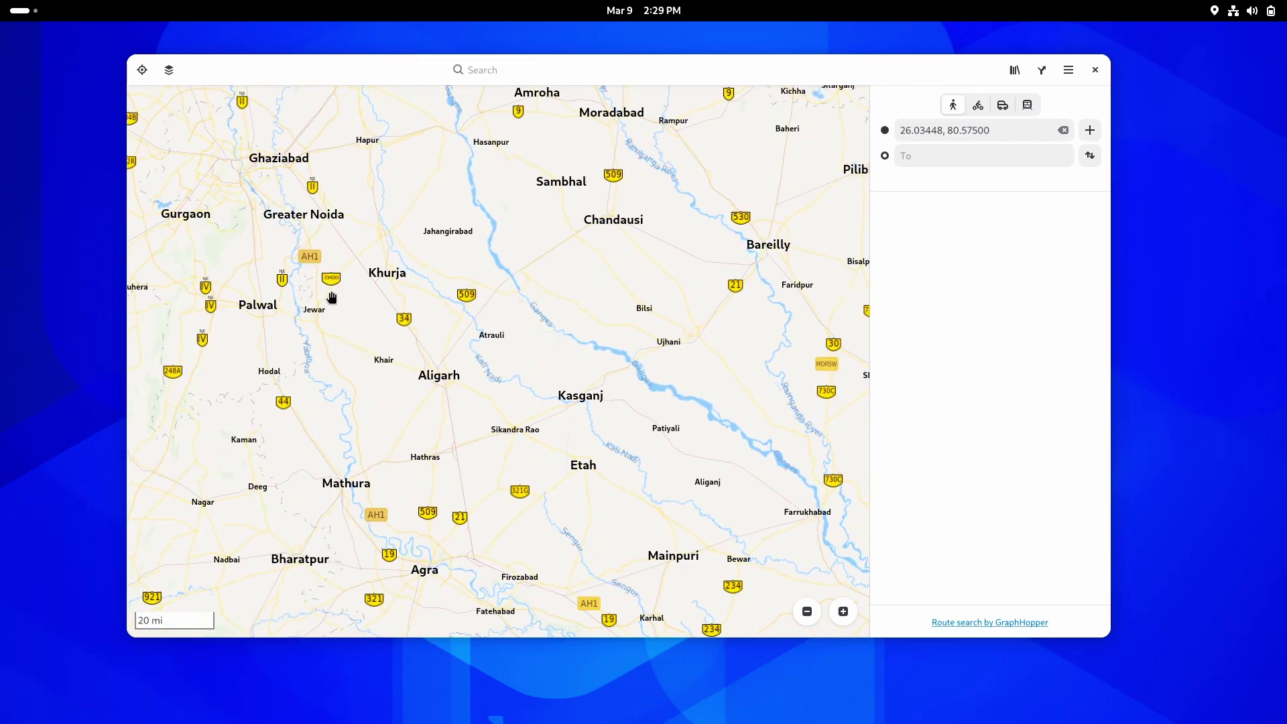
pyautogui.scroll(1, 277, 168)
pyautogui.scroll(1, 277, 168)
pyautogui.scroll(2, 446, 351)
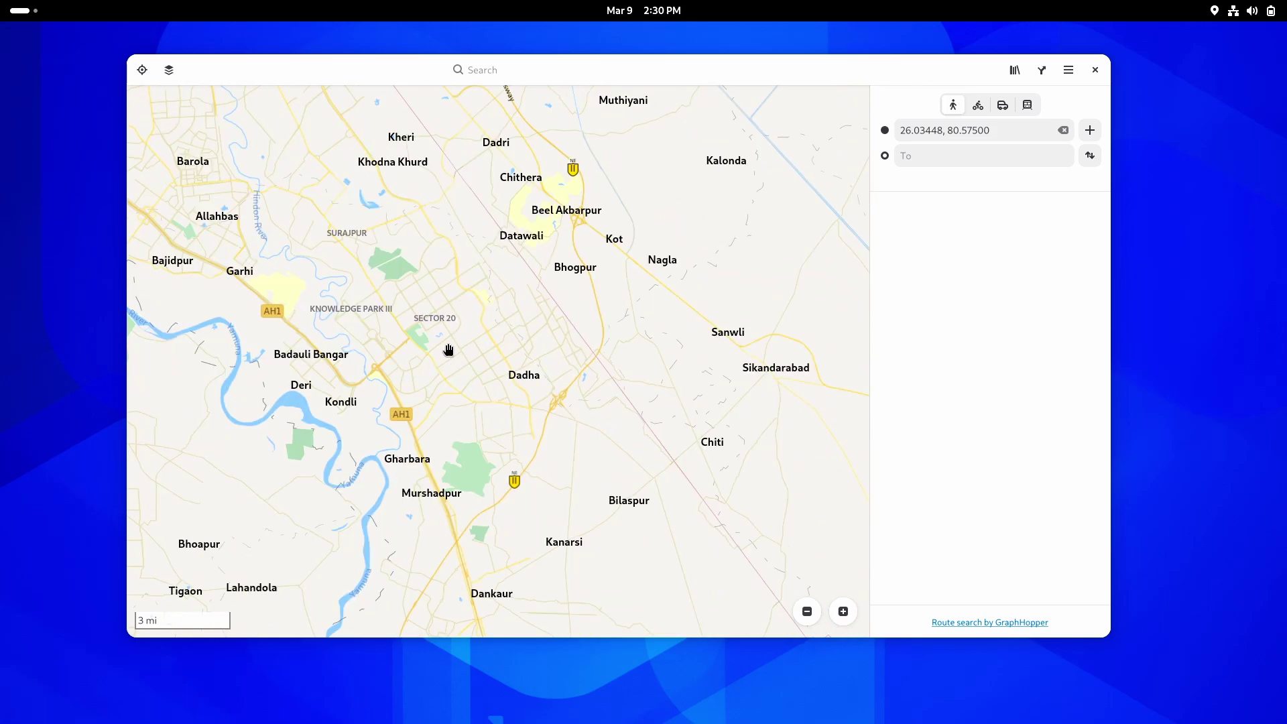
pyautogui.scroll(1, 383, 297)
pyautogui.scroll(1, 383, 297)
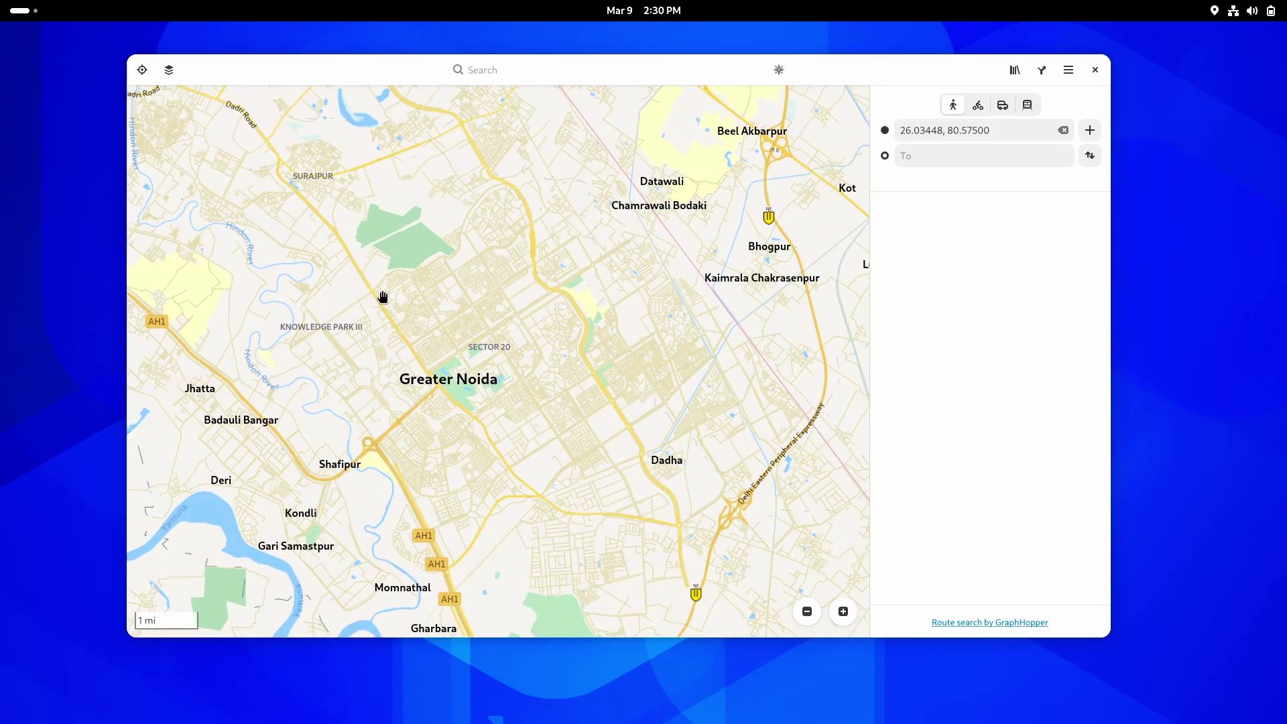
pyautogui.moveTo(476, 459)
pyautogui.mouseDown()
pyautogui.moveTo(479, 439)
pyautogui.moveTo(470, 471)
pyautogui.mouseUp()
# Show the Greater Noida place card, population 107,676.
pyautogui.scroll(1, 470, 471)
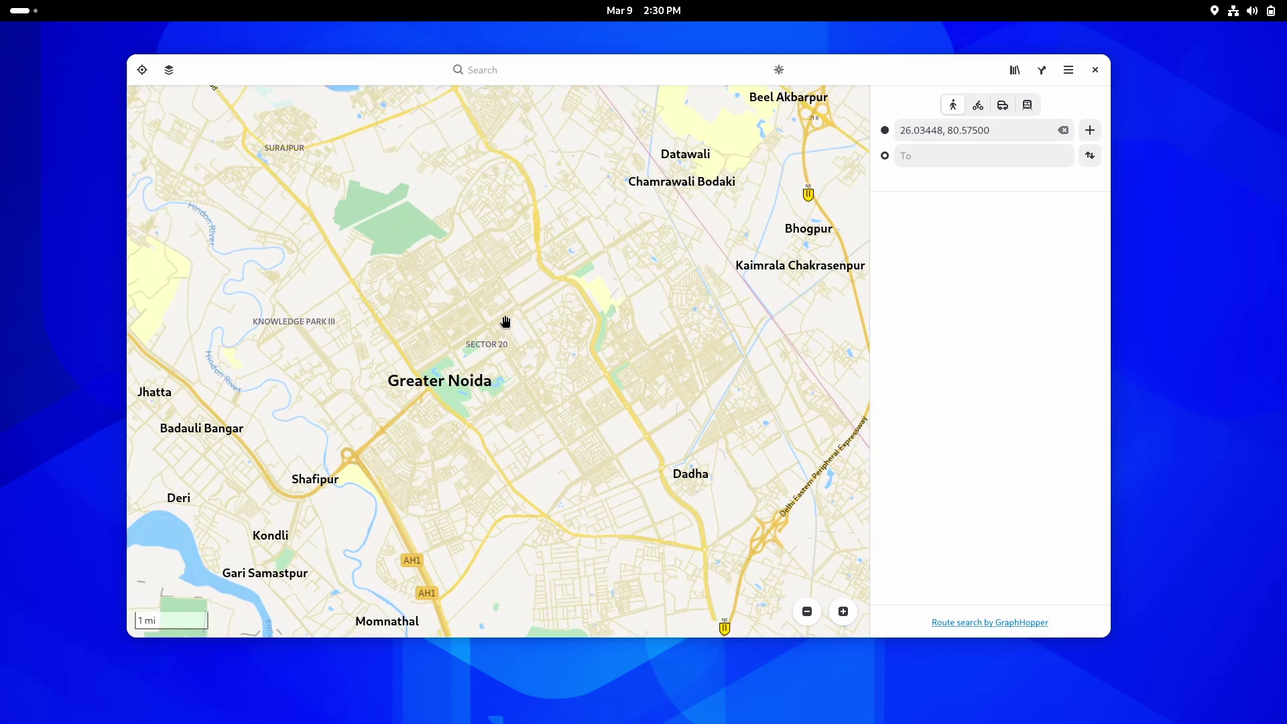
pyautogui.scroll(2, 414, 252)
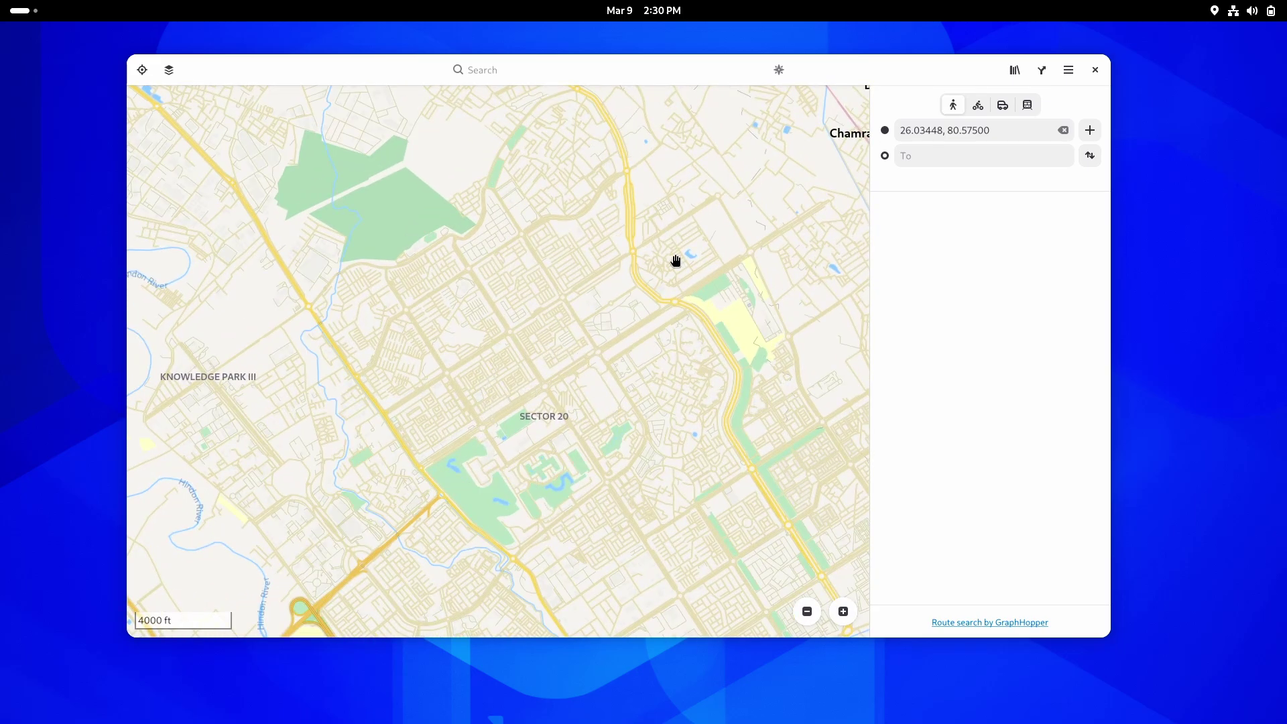
pyautogui.moveTo(488, 525); pyautogui.dragTo(390, 454)
pyautogui.scroll(-2, 508, 278)
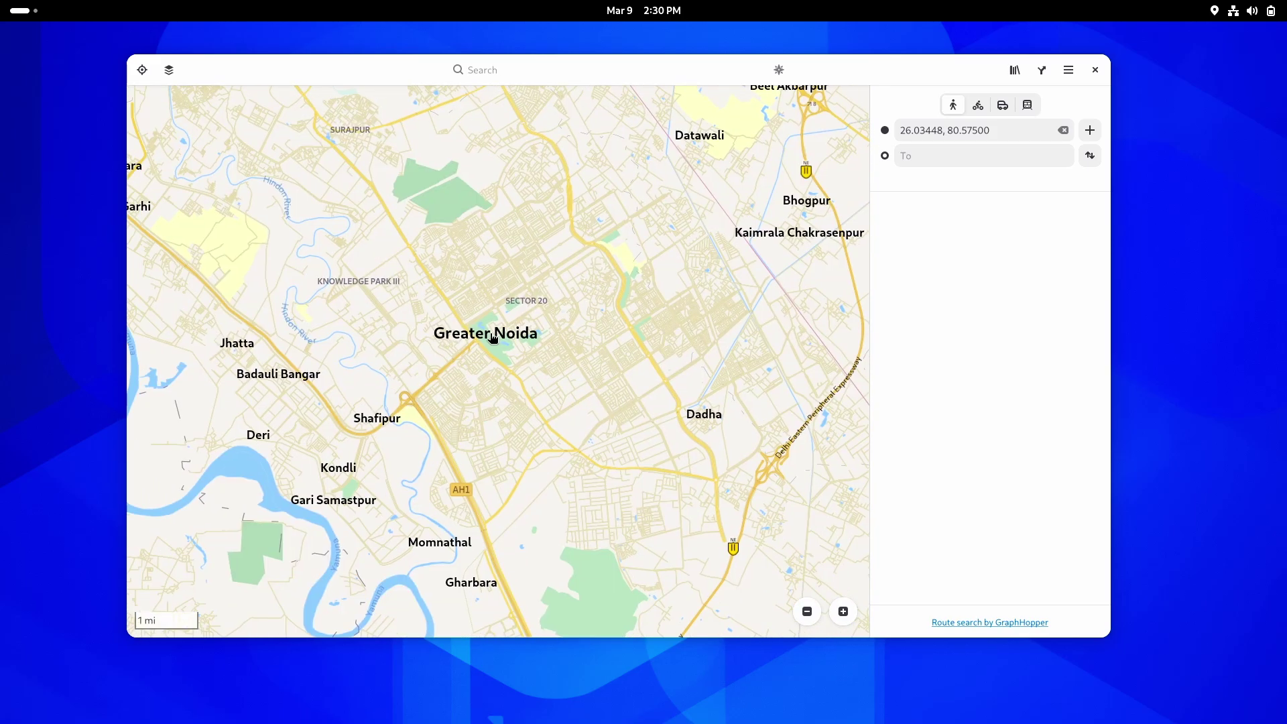
pyautogui.click(493, 337)
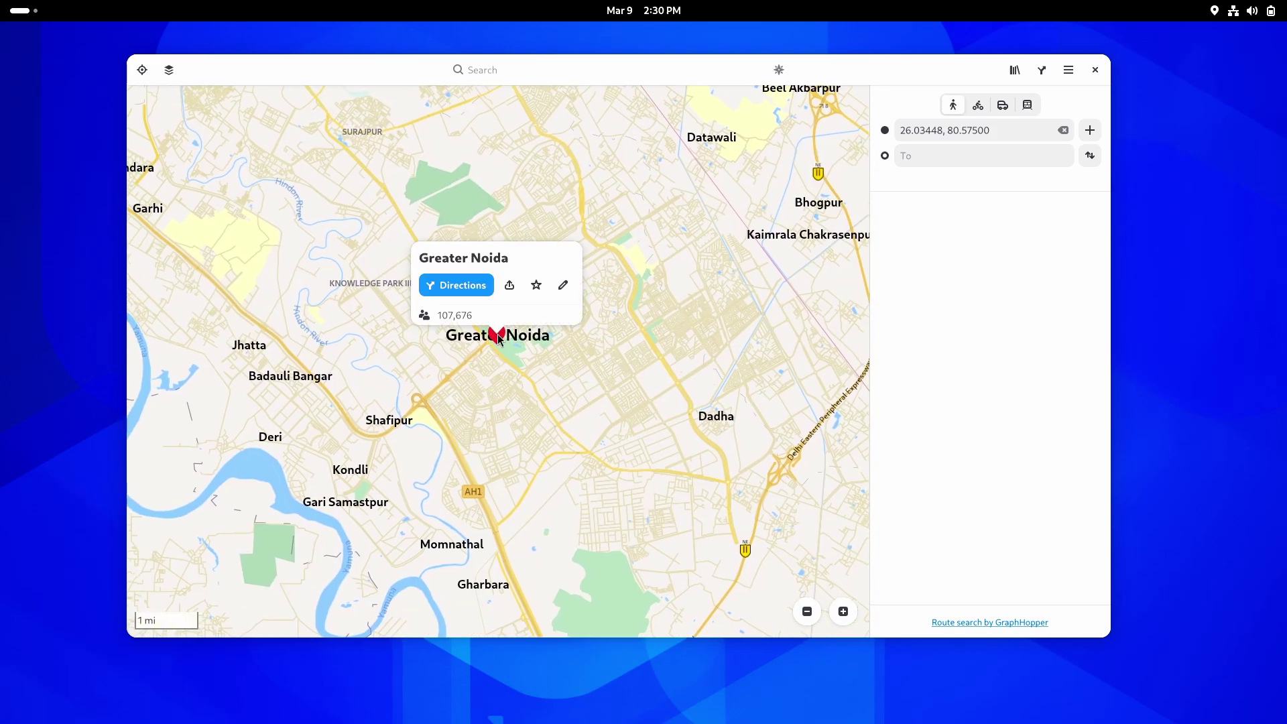
# End the route at Greater Noida for a 289.7 mi walk from Bindki, then zoom in on Knowledge Park III.
pyautogui.rightClick(533, 319)
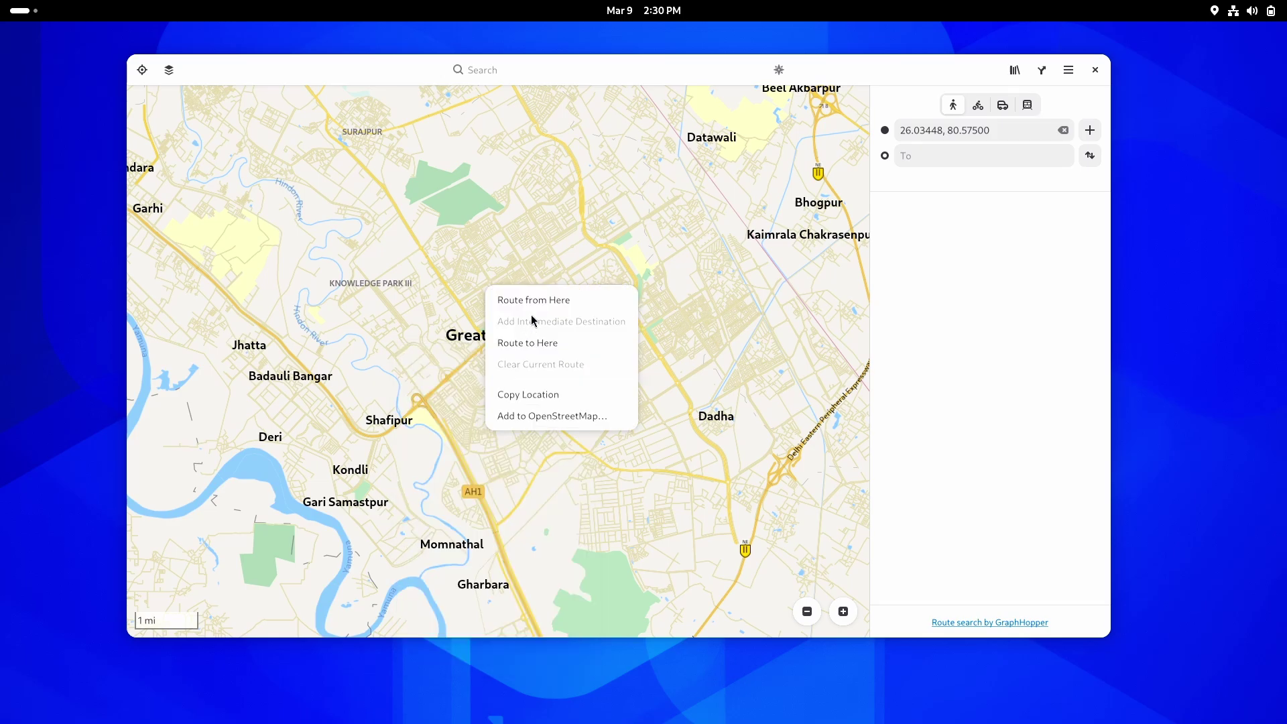
pyautogui.click(547, 344)
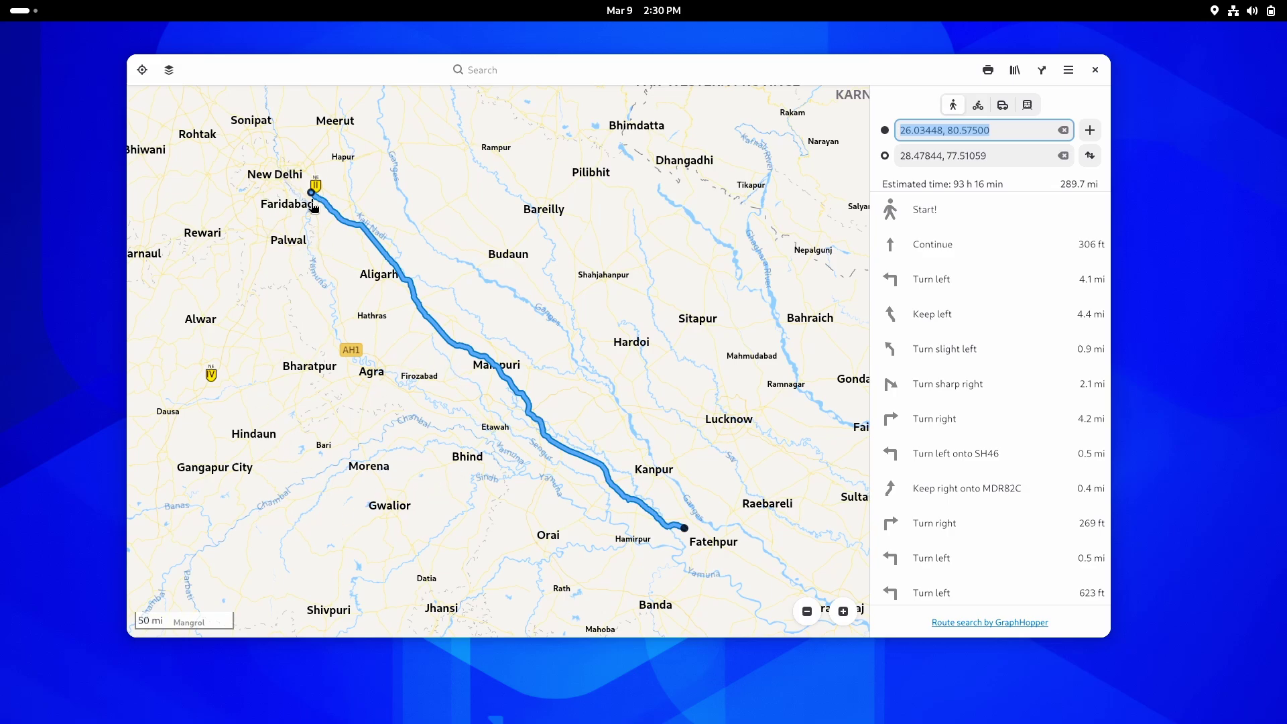
pyautogui.scroll(1, 308, 195)
pyautogui.scroll(5, 308, 195)
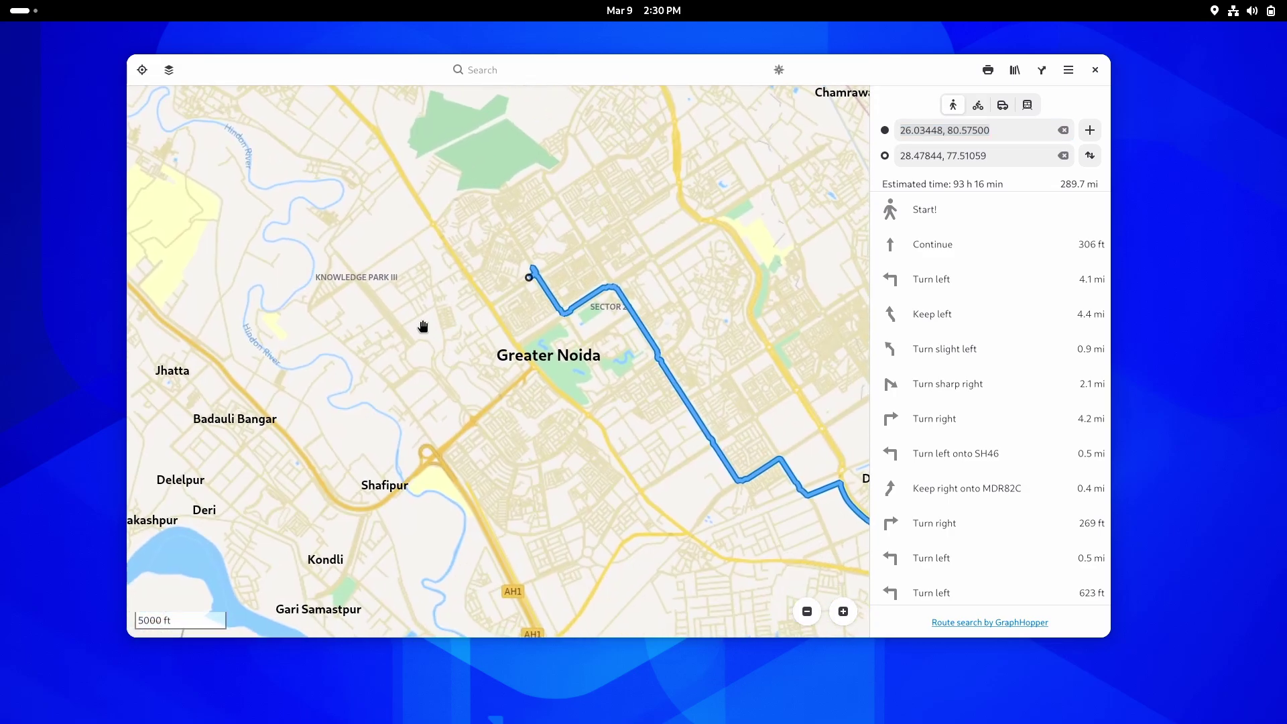
pyautogui.scroll(2, 349, 276)
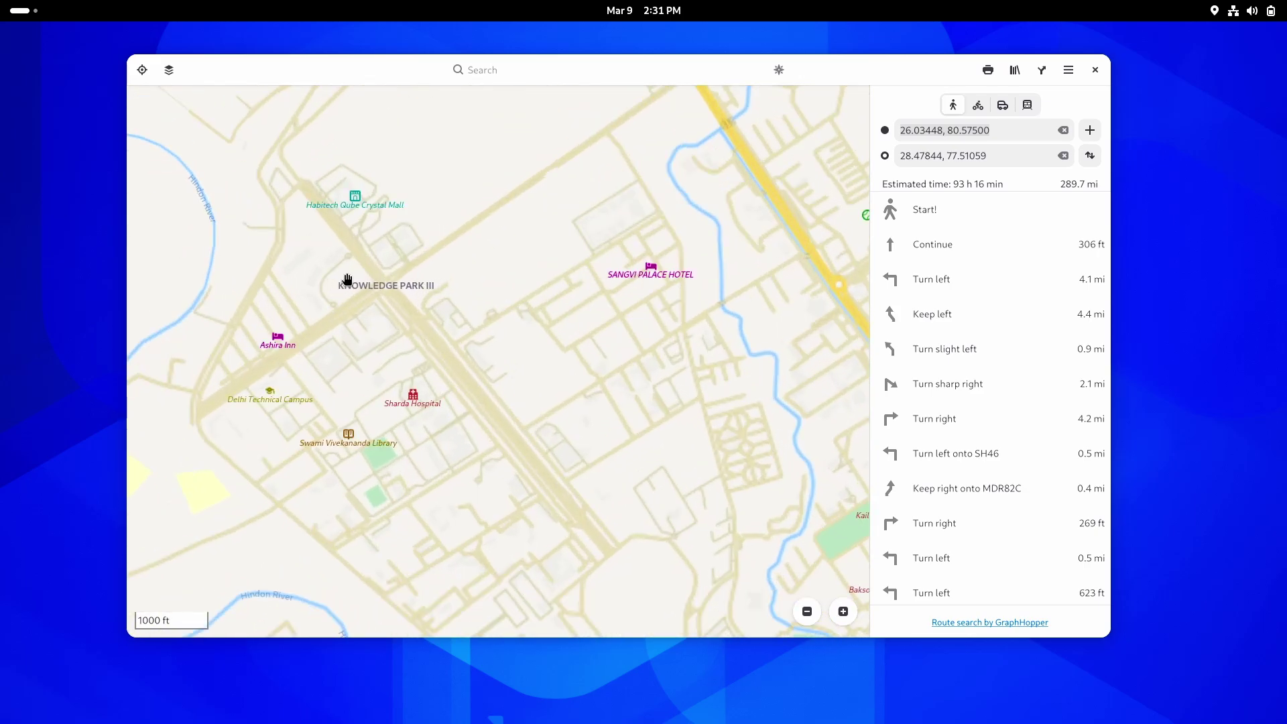
pyautogui.moveTo(342, 307); pyautogui.dragTo(499, 325)
# Glance at the Knowledge Park III card, then open the Greater Noida card with its photo and description.
pyautogui.click(513, 303)
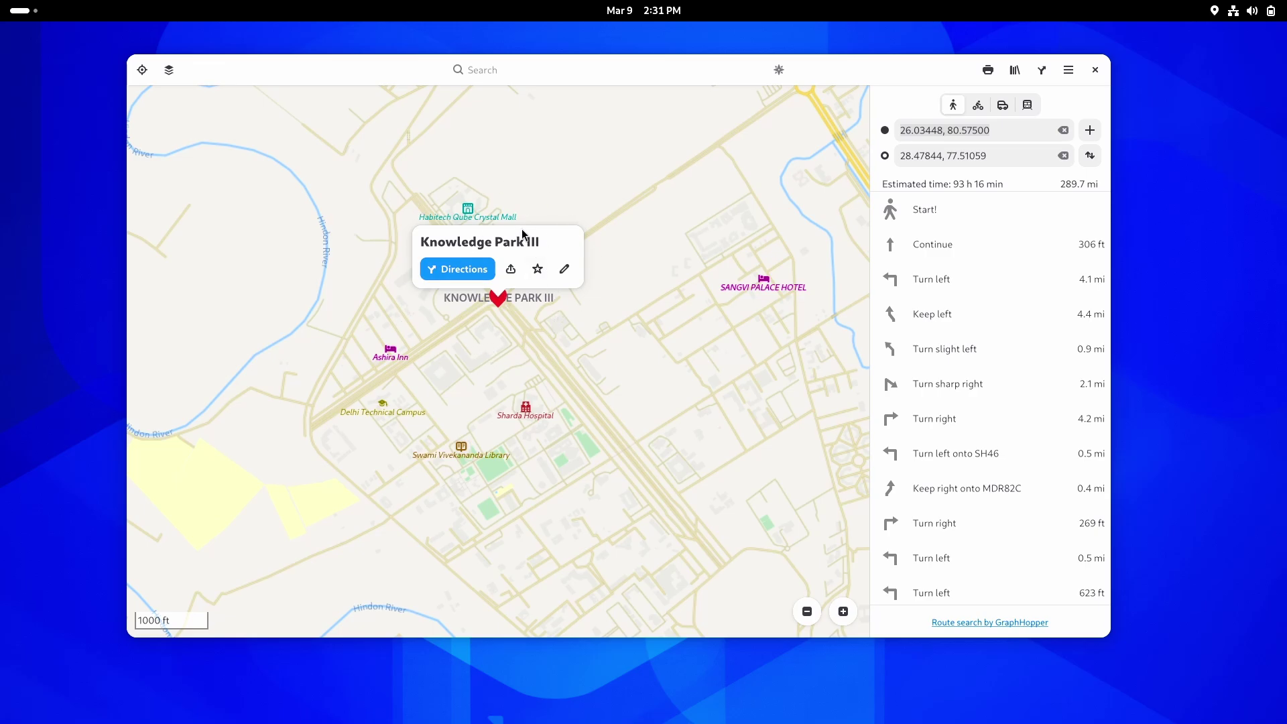
pyautogui.click(557, 378)
pyautogui.scroll(-2, 557, 378)
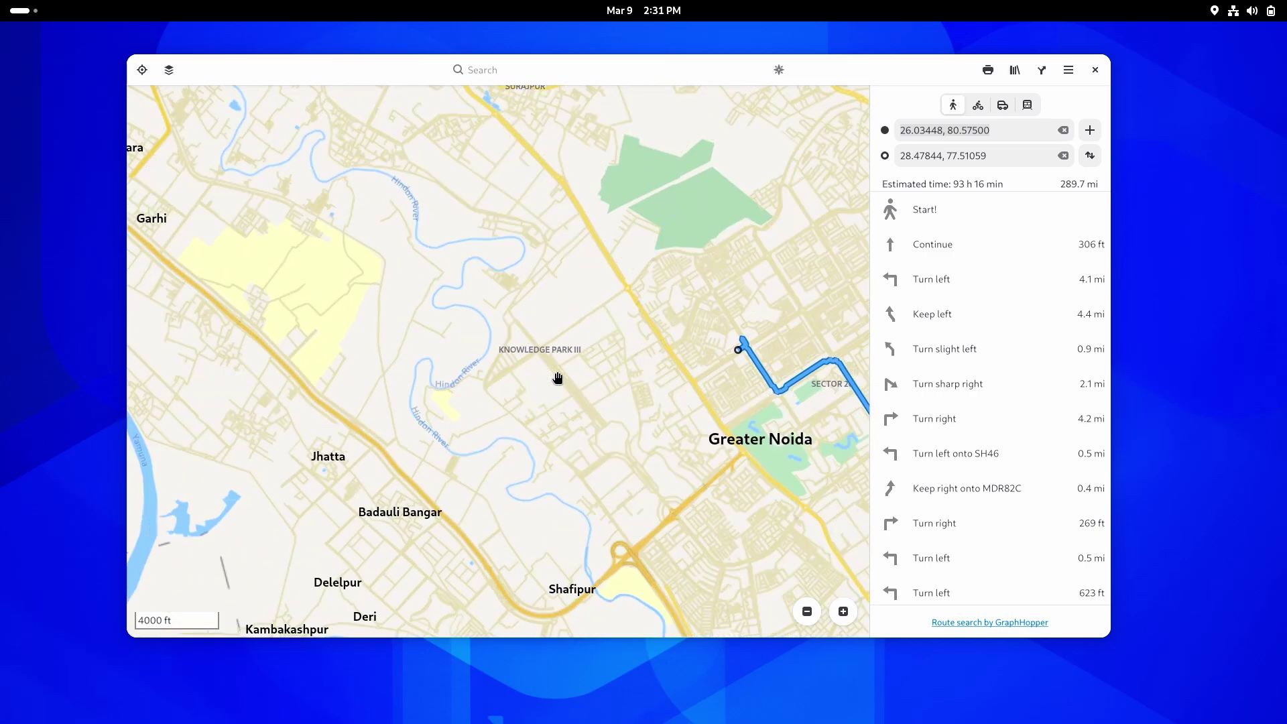
pyautogui.click(770, 445)
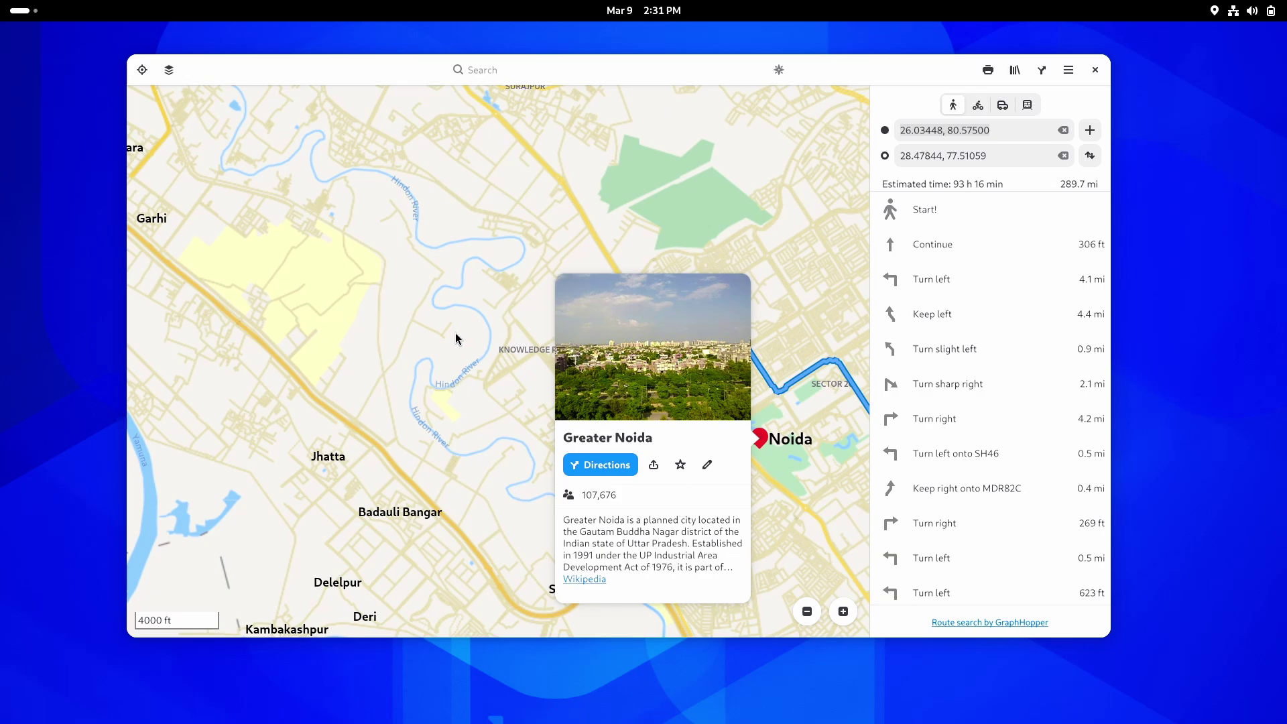
# Zoom out and pan to see the whole Bindki to Greater Noida route and southern India.
pyautogui.scroll(-5, 455, 334)
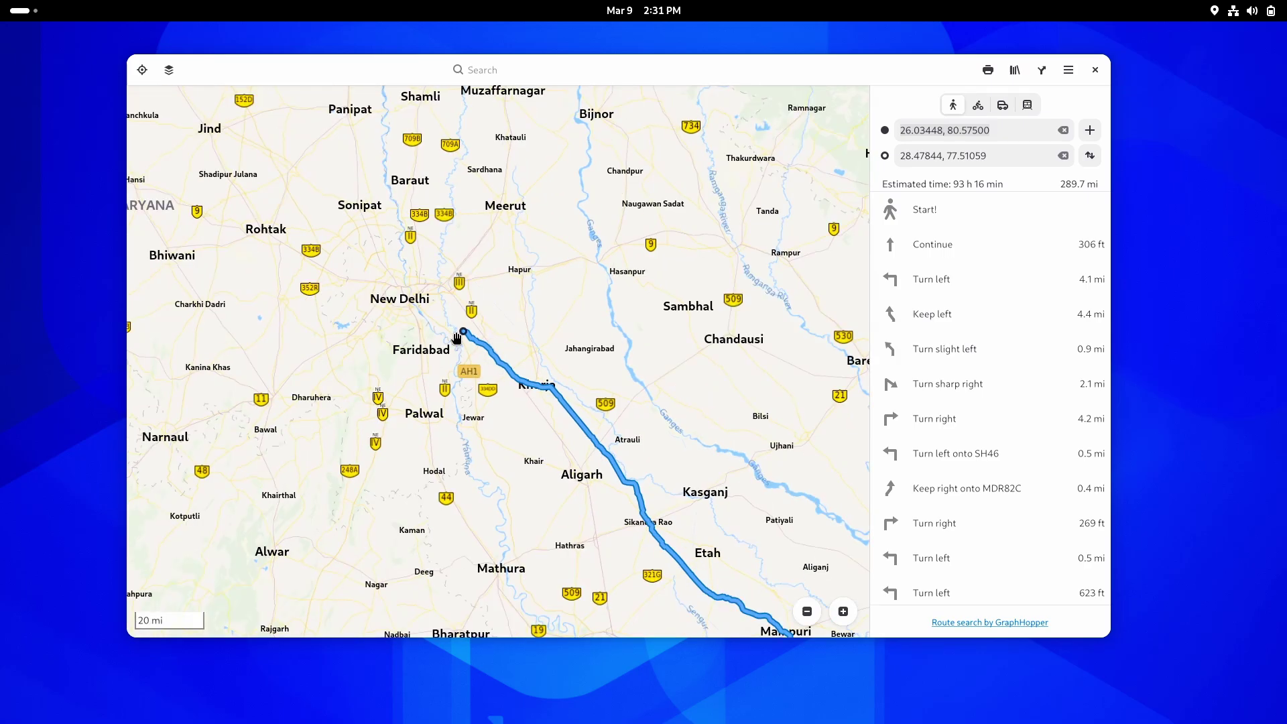
pyautogui.scroll(-3, 456, 333)
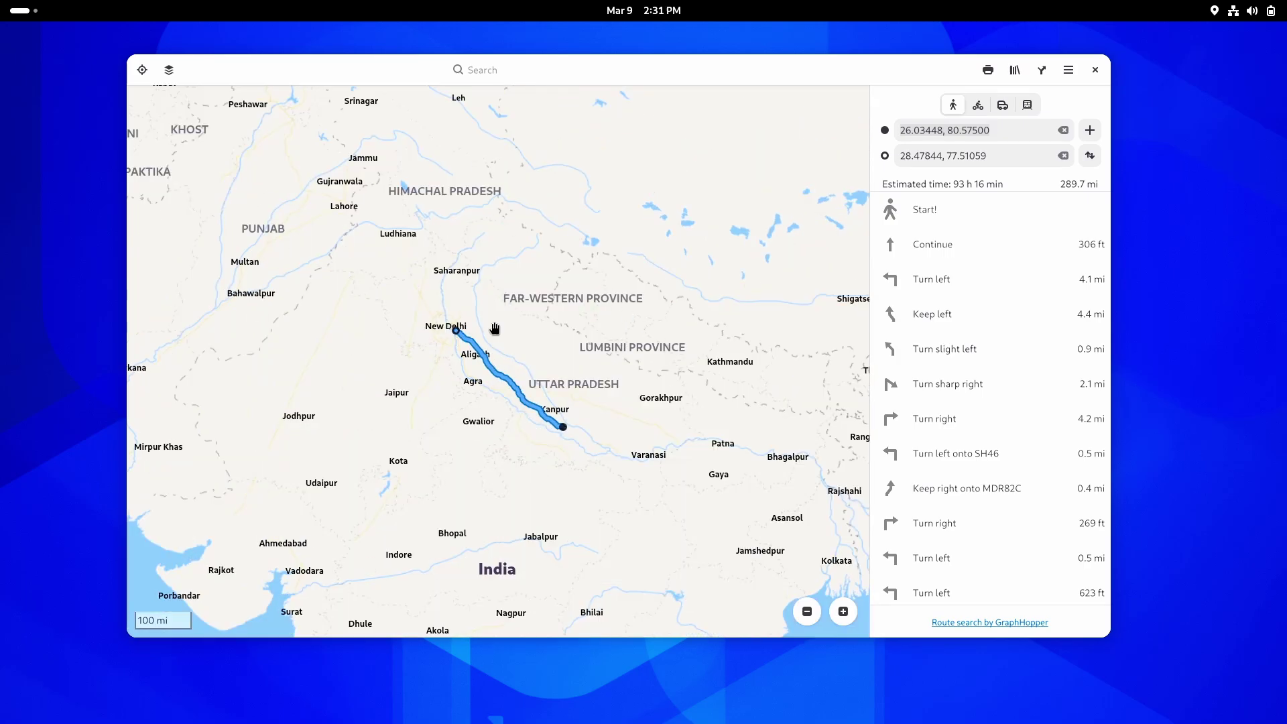
pyautogui.scroll(-2, 596, 428)
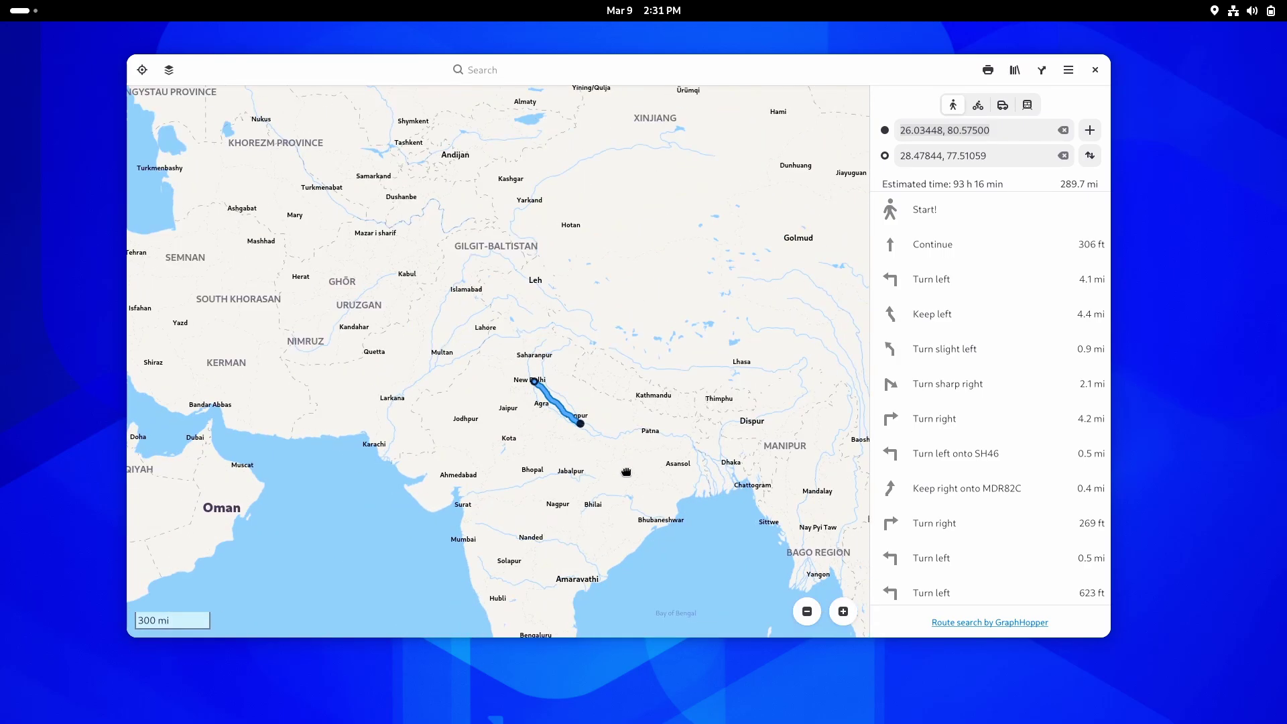
pyautogui.moveTo(626, 472); pyautogui.dragTo(610, 322)
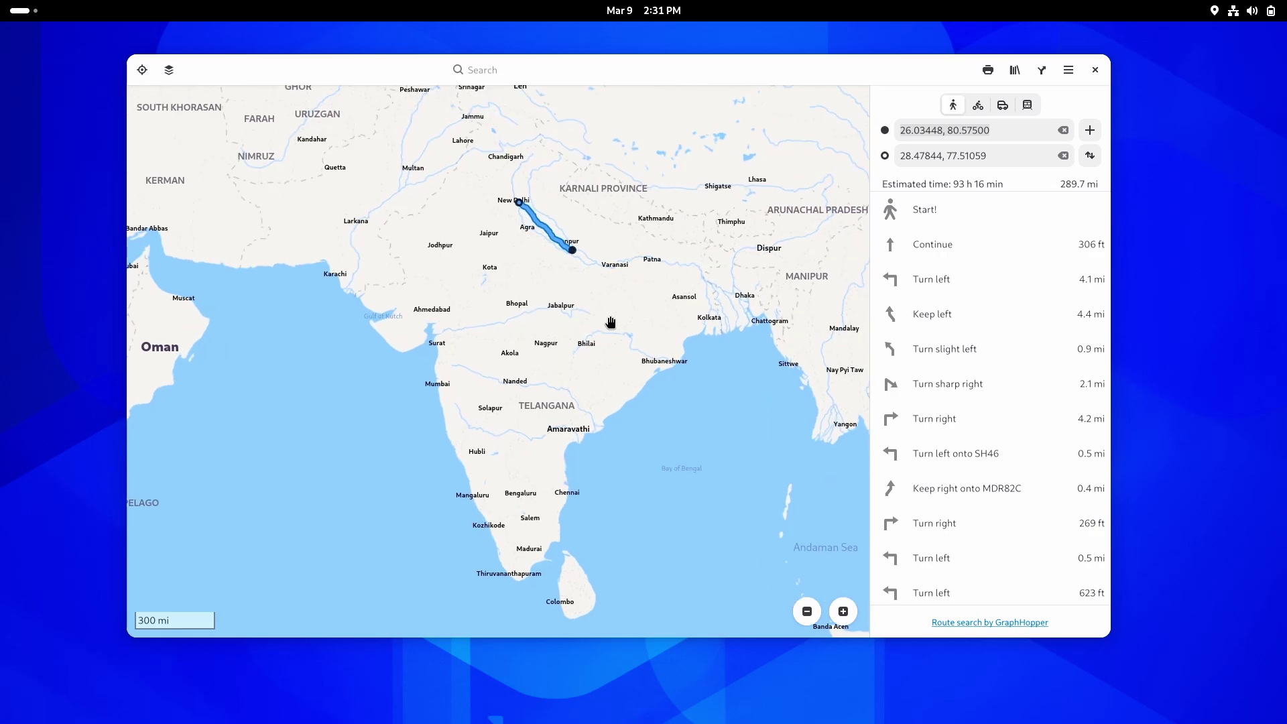
pyautogui.click(1099, 75)
pyautogui.press('super')
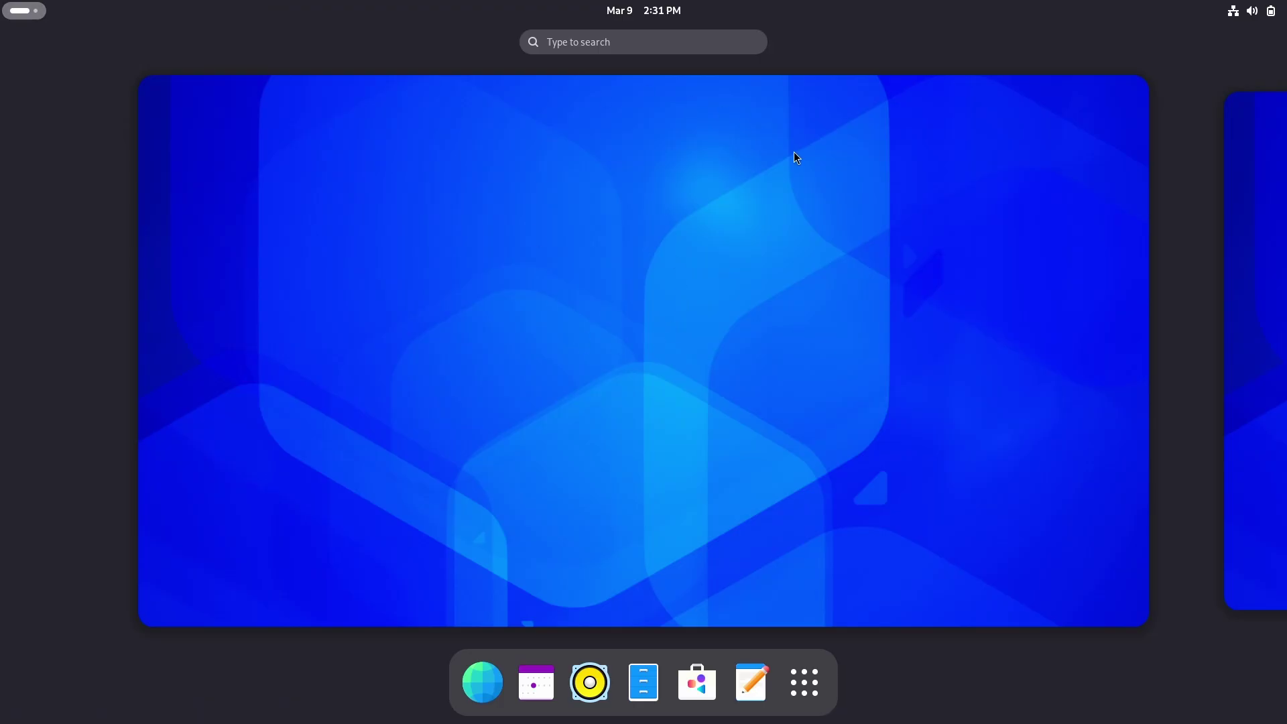